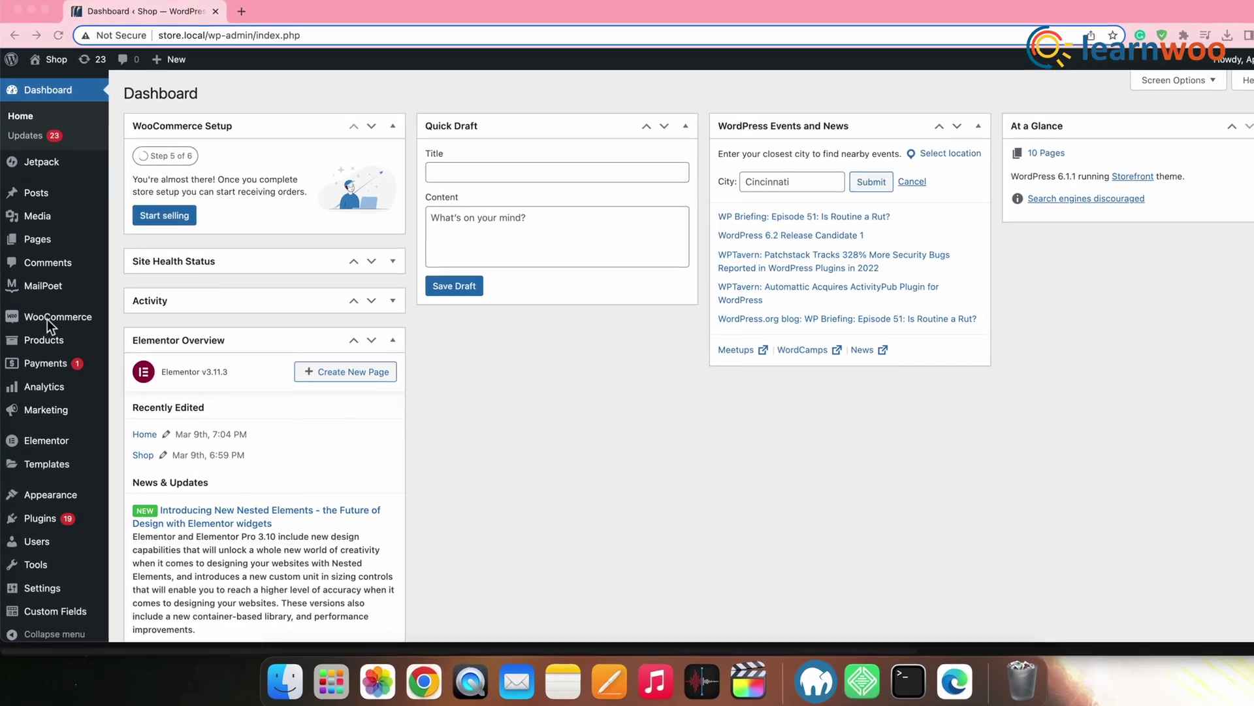
# - Open the product Export tool from Products > All Products
pyautogui.moveTo(69, 347)
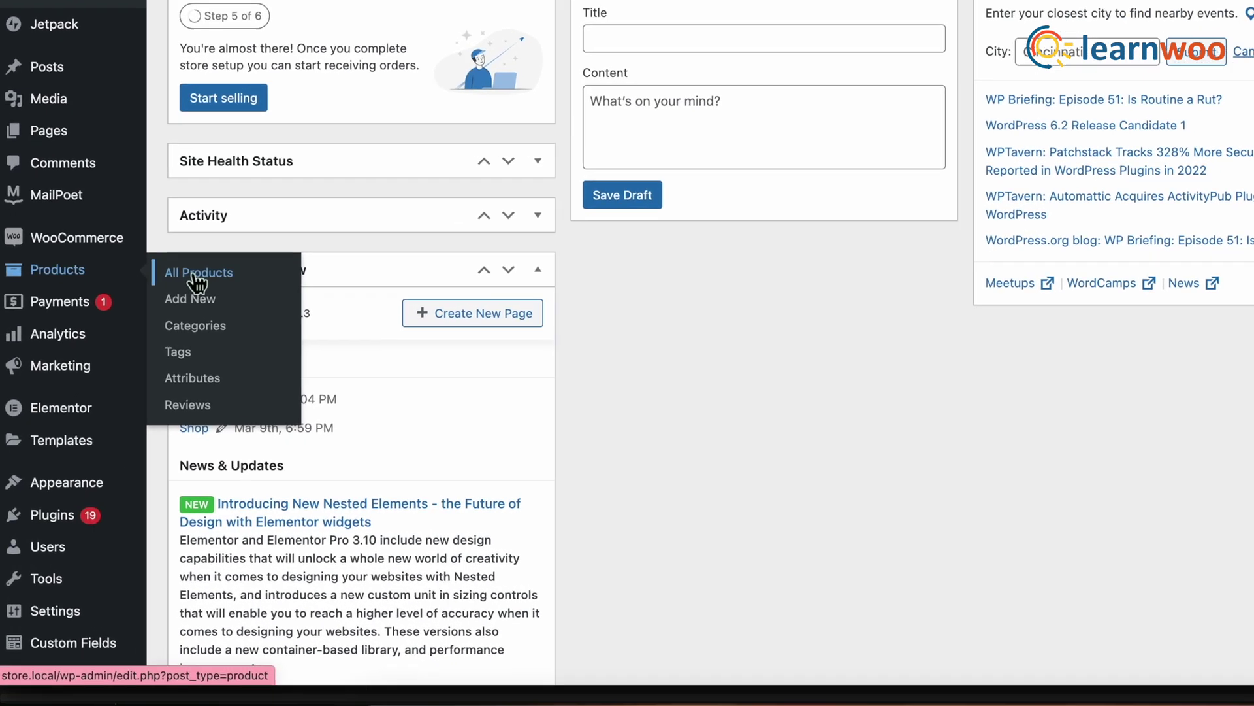
pyautogui.click(169, 302)
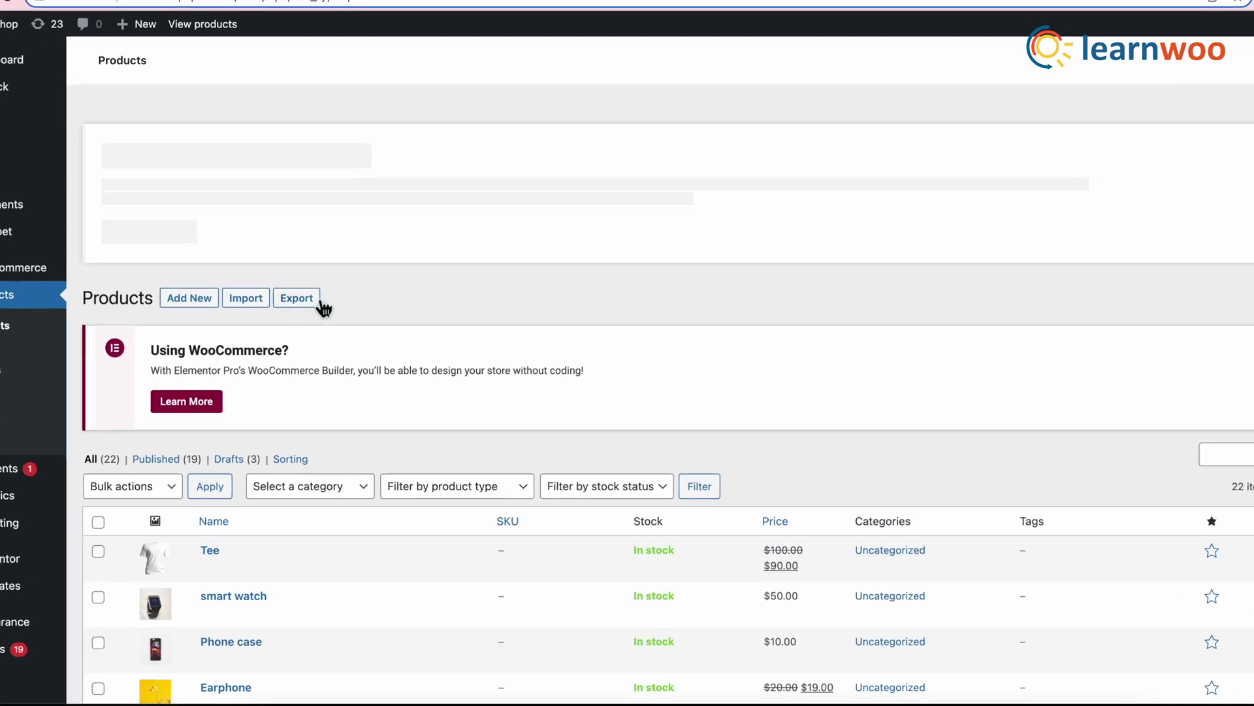
pyautogui.click(294, 302)
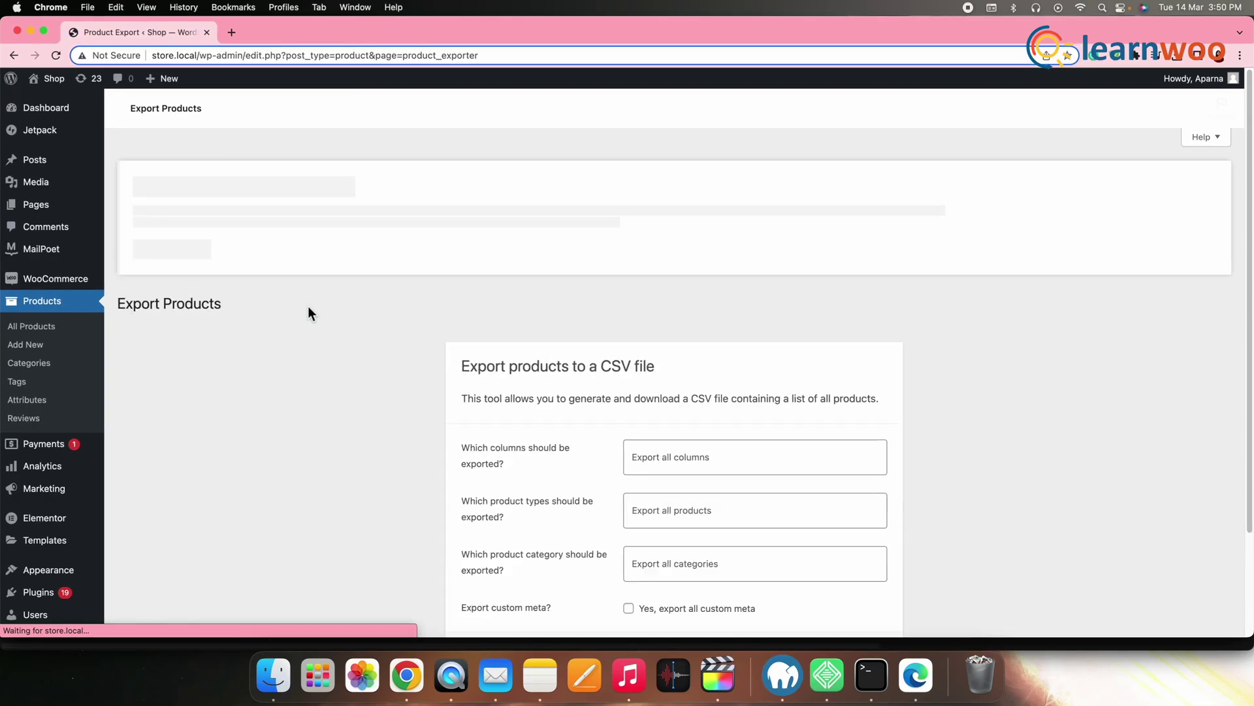
pyautogui.scroll(-5, 671, 390)
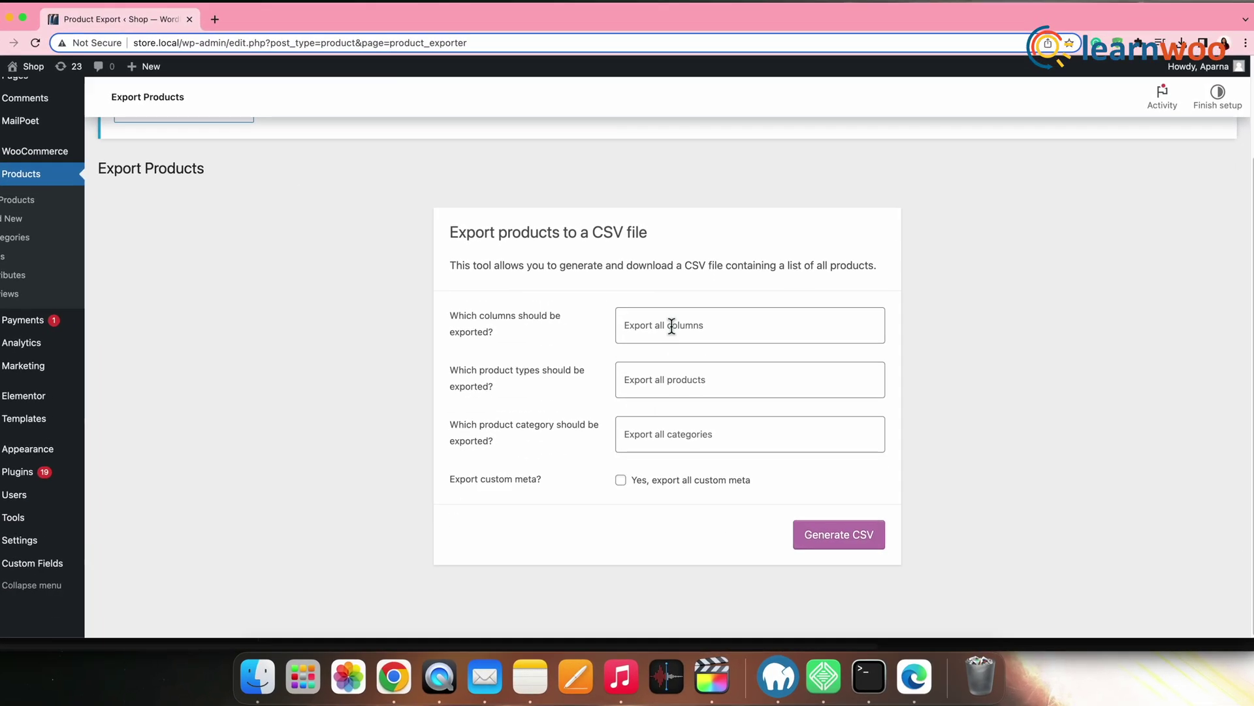
# - Export all columns plus all custom meta to CSV and open the downloaded file
pyautogui.click(670, 456)
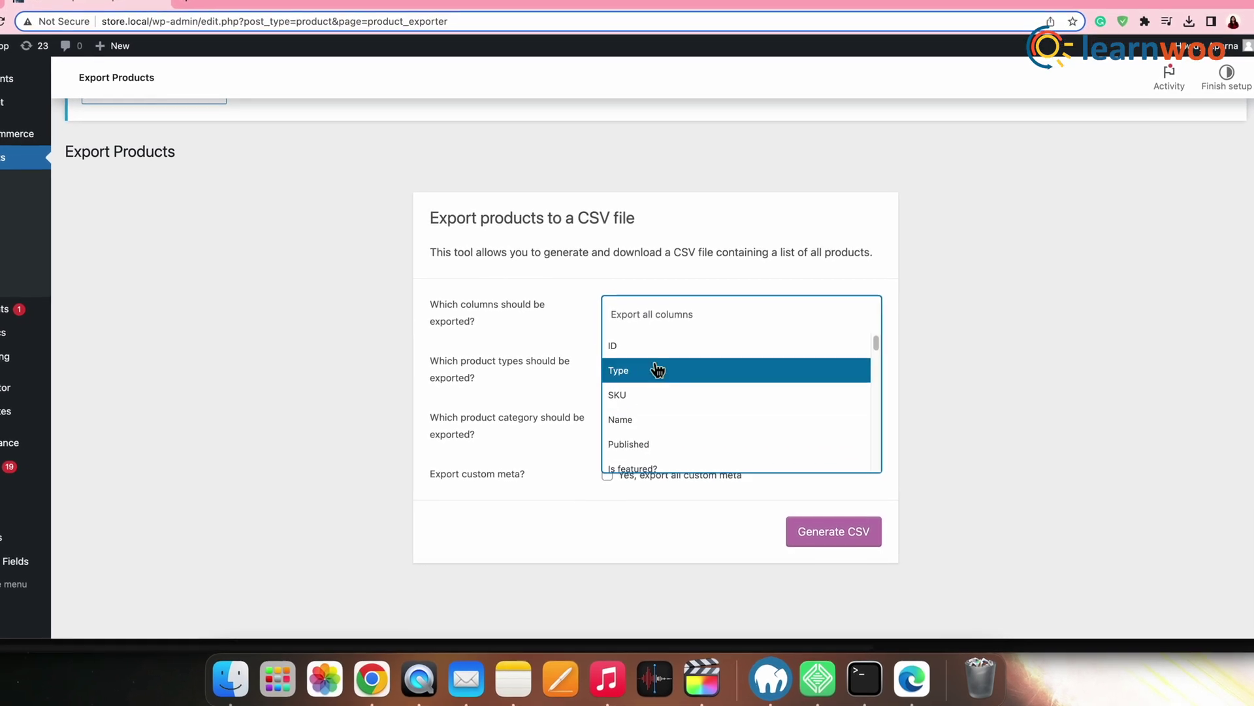
pyautogui.click(651, 376)
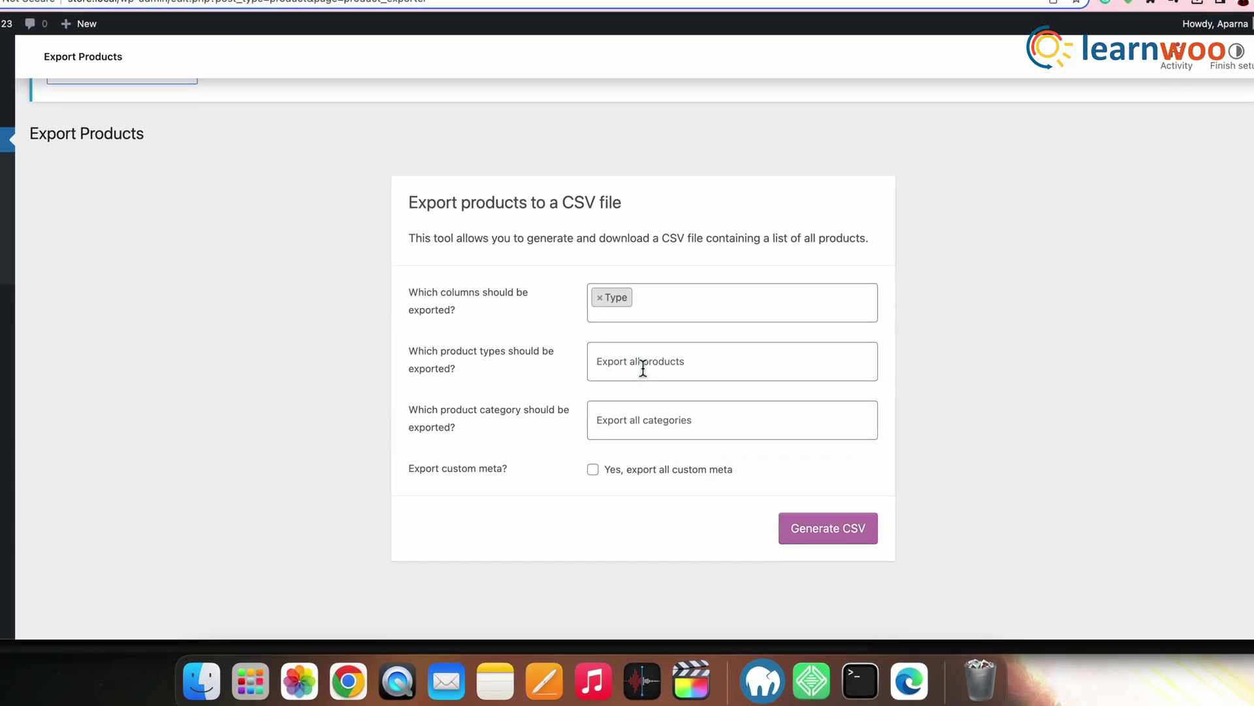
pyautogui.click(595, 293)
pyautogui.click(589, 477)
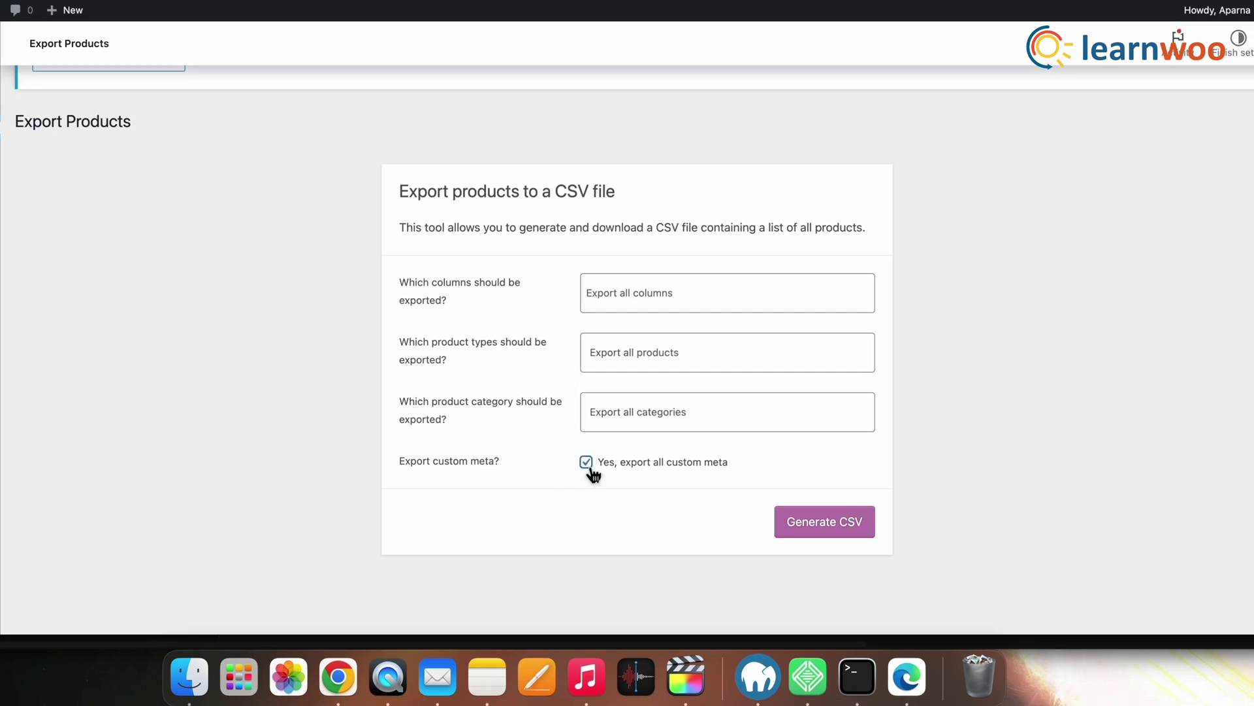
pyautogui.click(828, 535)
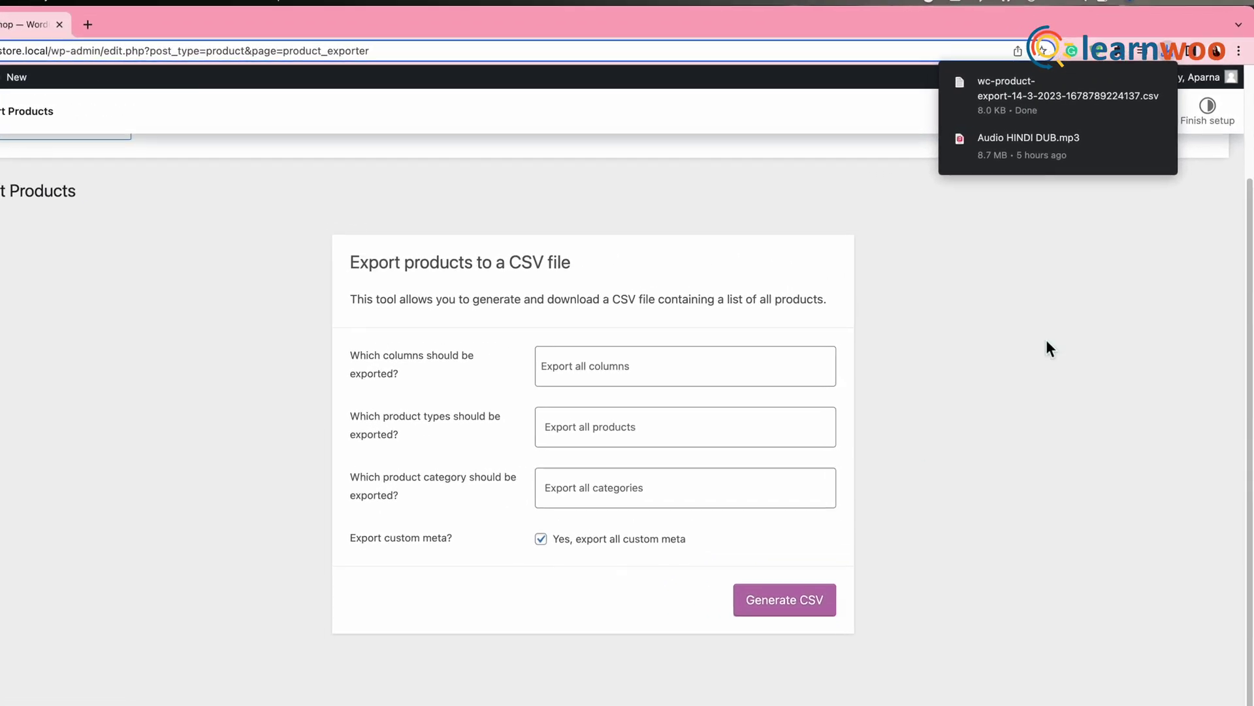
pyautogui.moveTo(1087, 116)
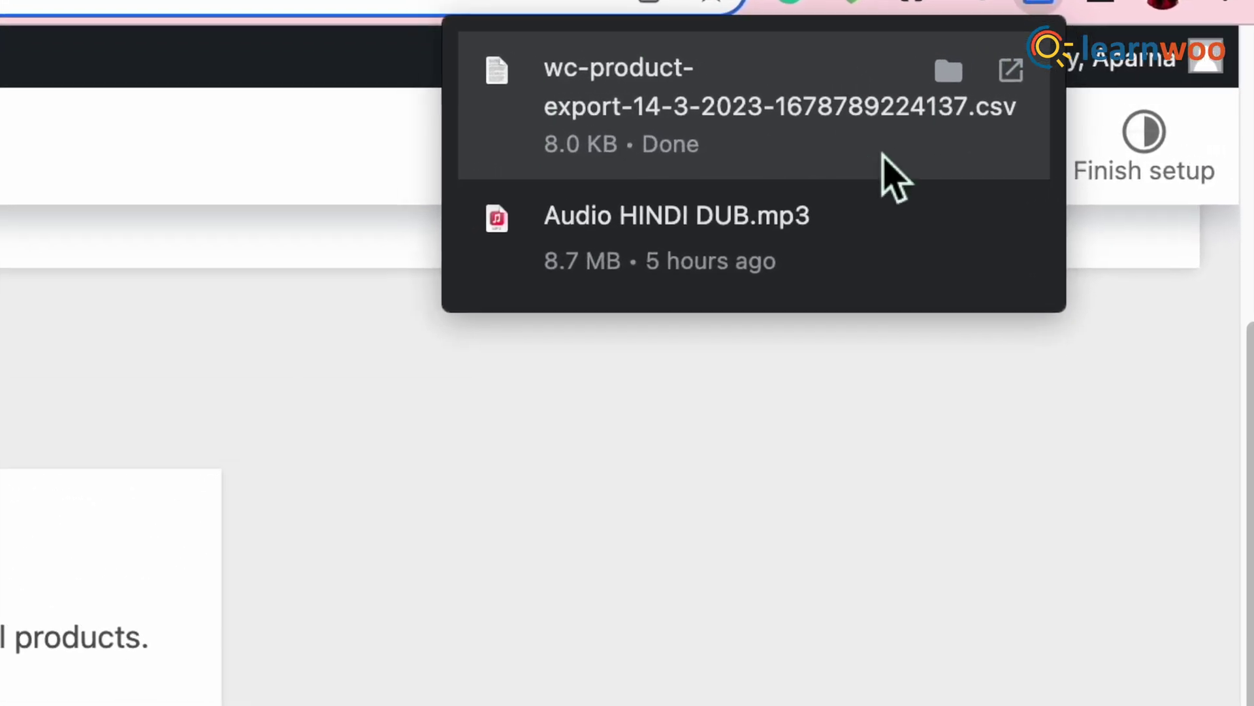
pyautogui.click(745, 118)
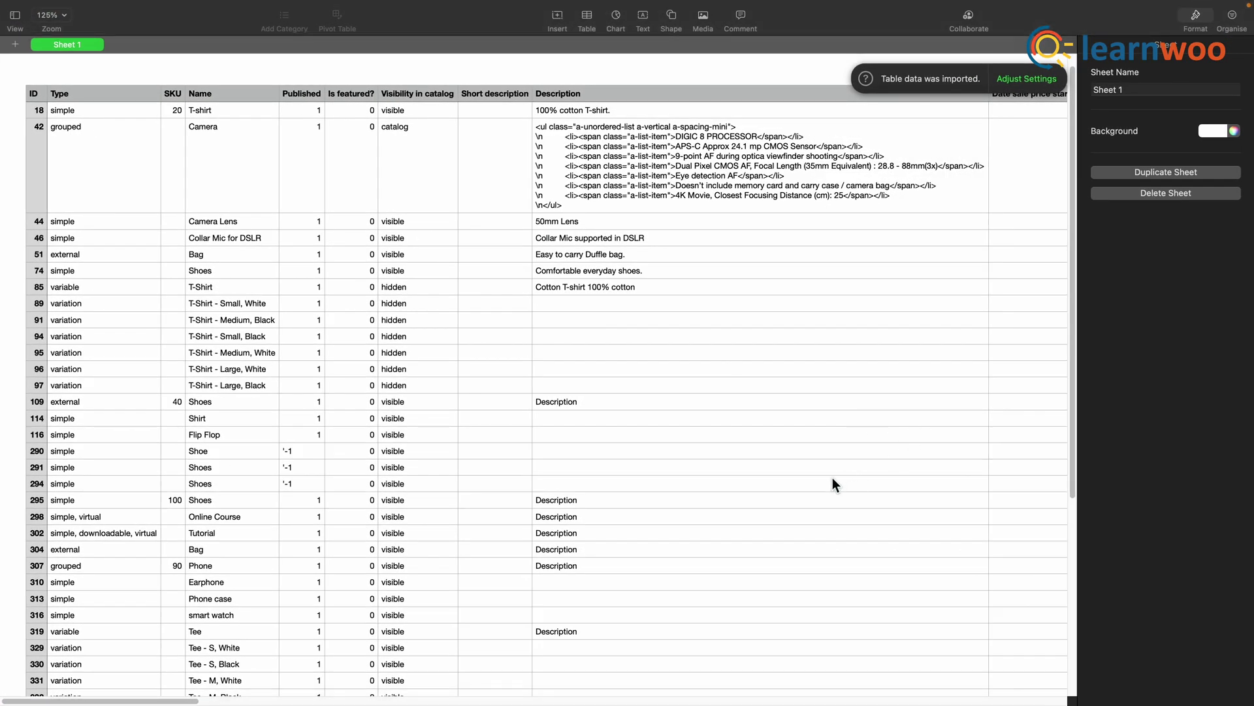
# - Scroll right through the exported CSV's product columns from ID to Images
pyautogui.hscroll(15, 813, 457)
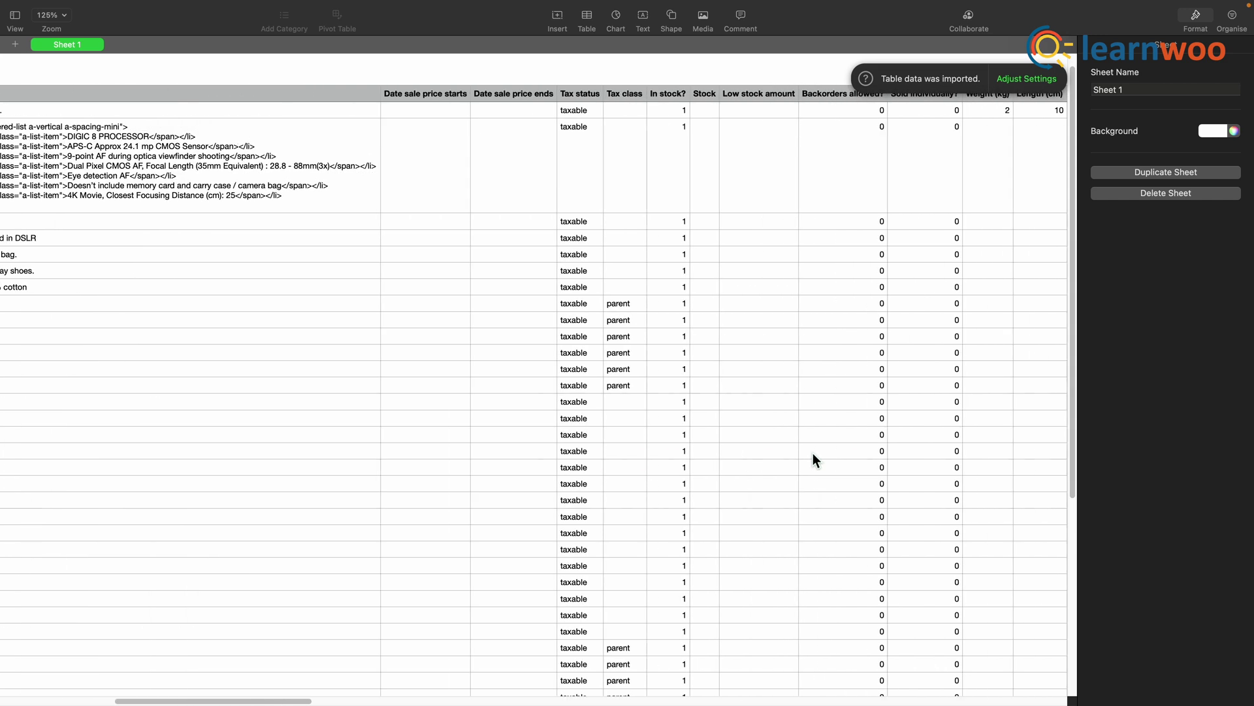
pyautogui.hscroll(15, 813, 453)
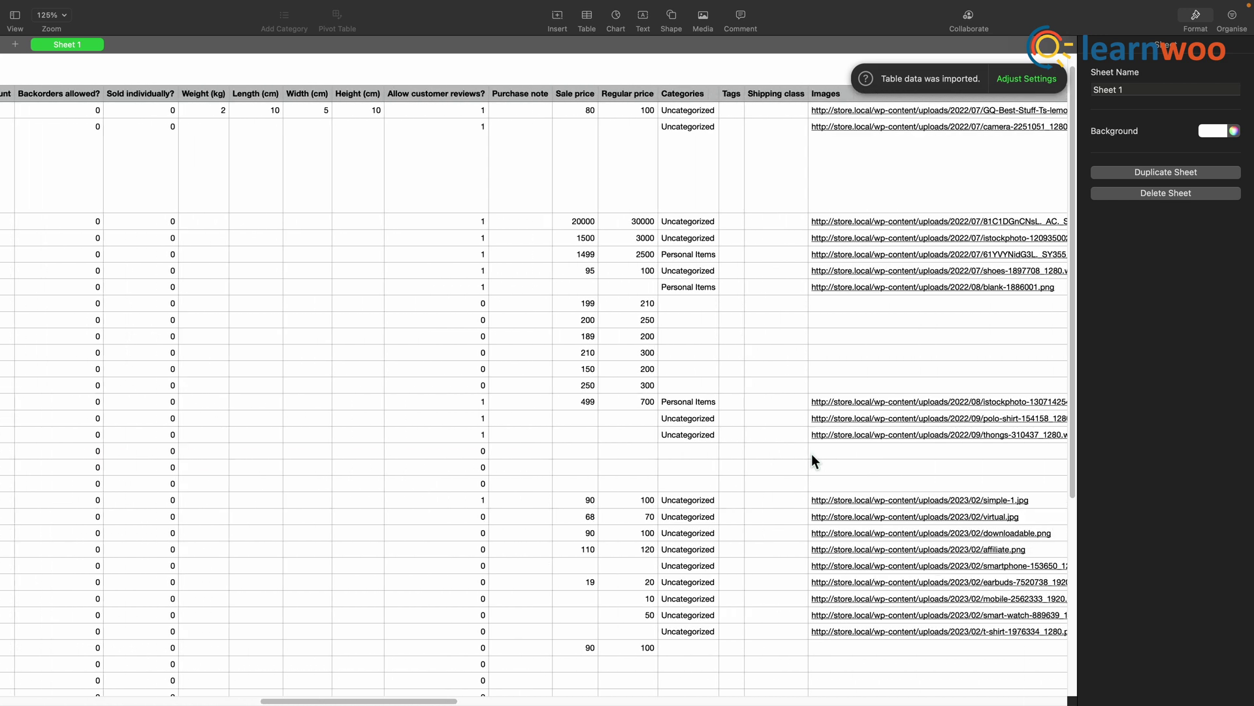
pyautogui.hscroll(10, 812, 454)
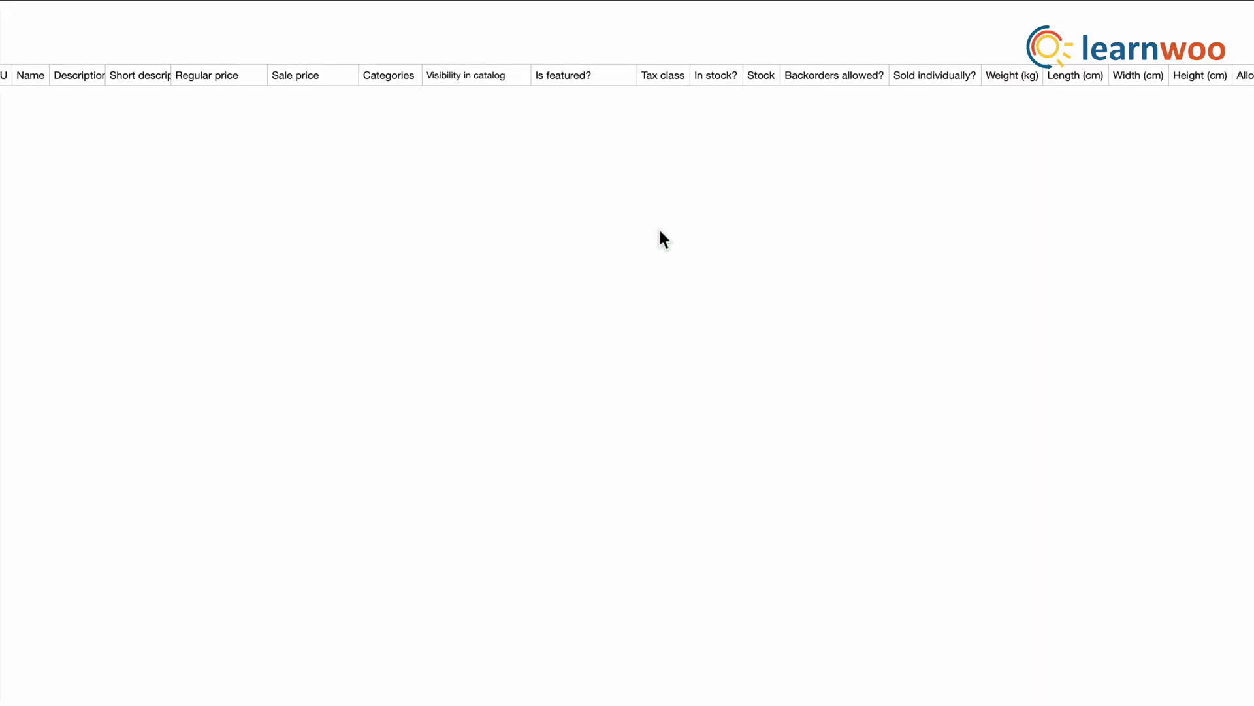
# - Close the WooCommerce Product CSV Template in Numbers, saving it to Documents
pyautogui.hscroll(-3, 659, 228)
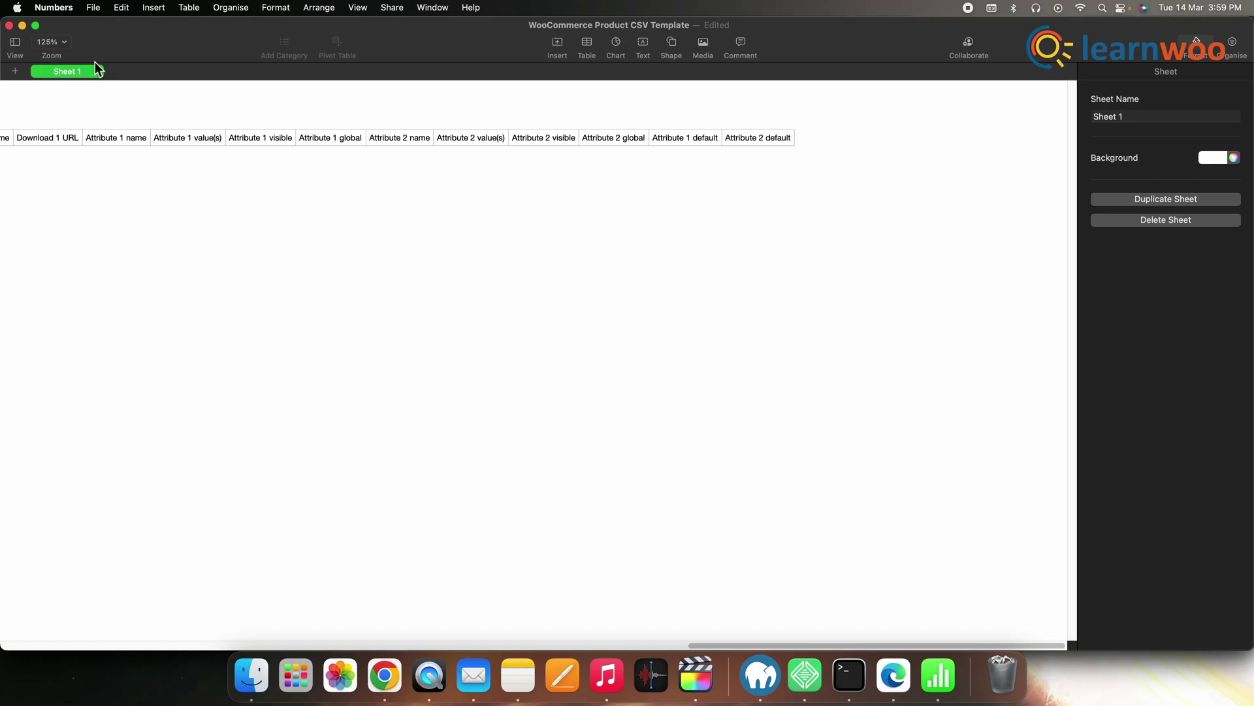
pyautogui.click(9, 26)
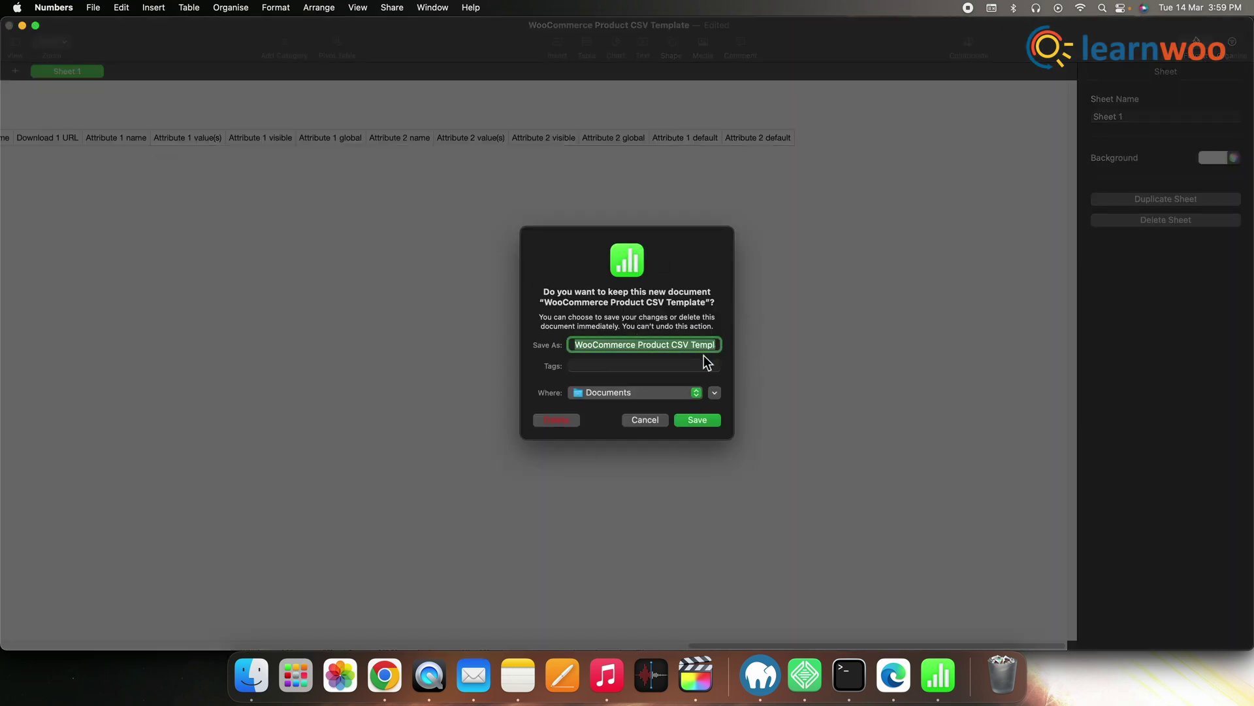
pyautogui.click(699, 420)
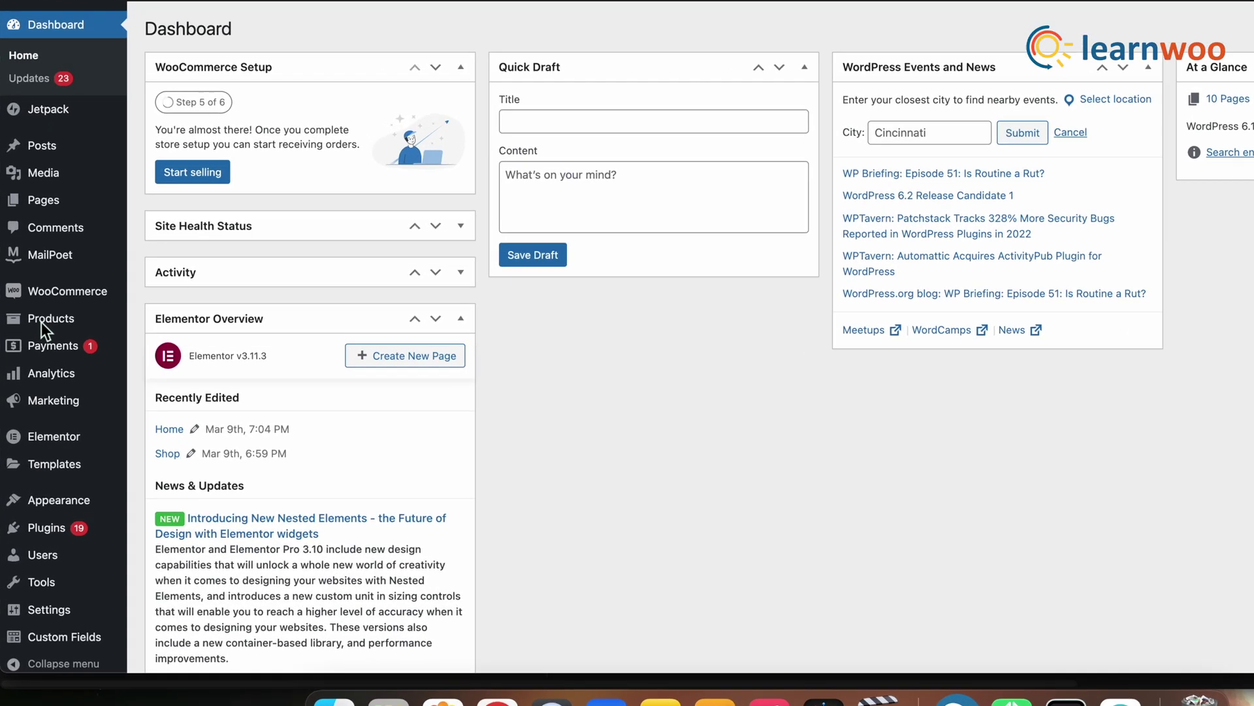
# - Open Products > All Products to show the 22-item product list
pyautogui.moveTo(41, 339)
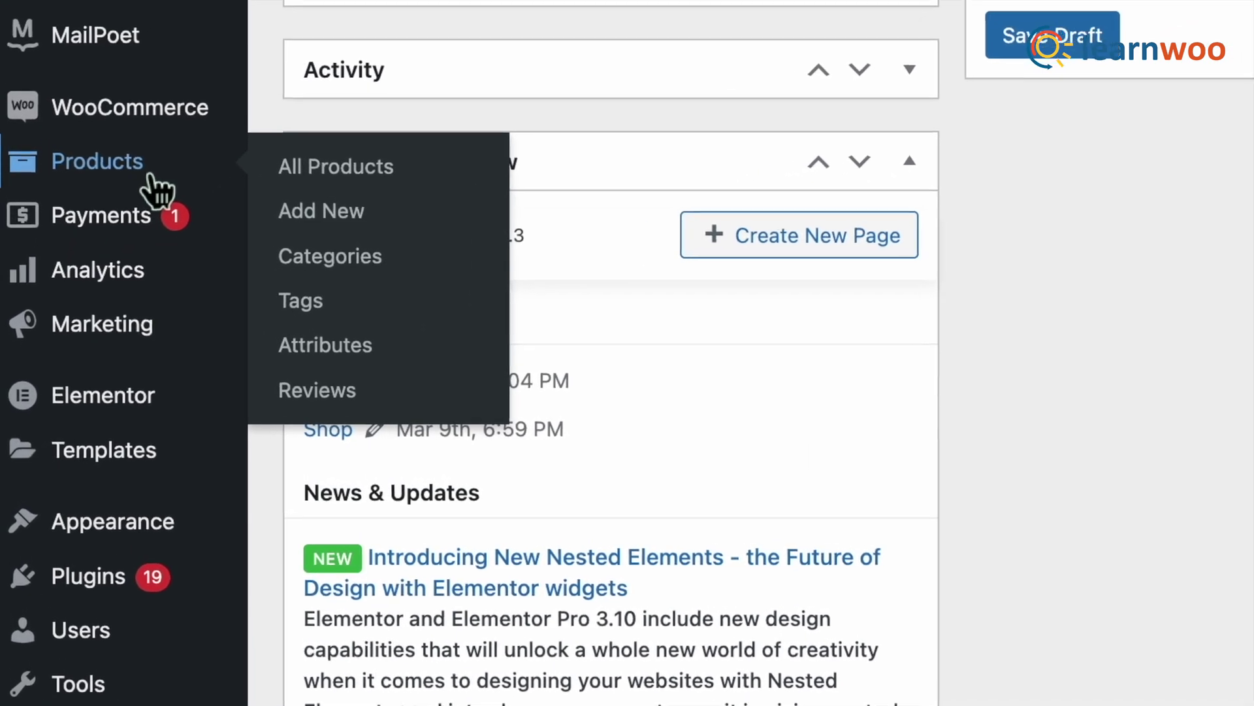
pyautogui.click(131, 216)
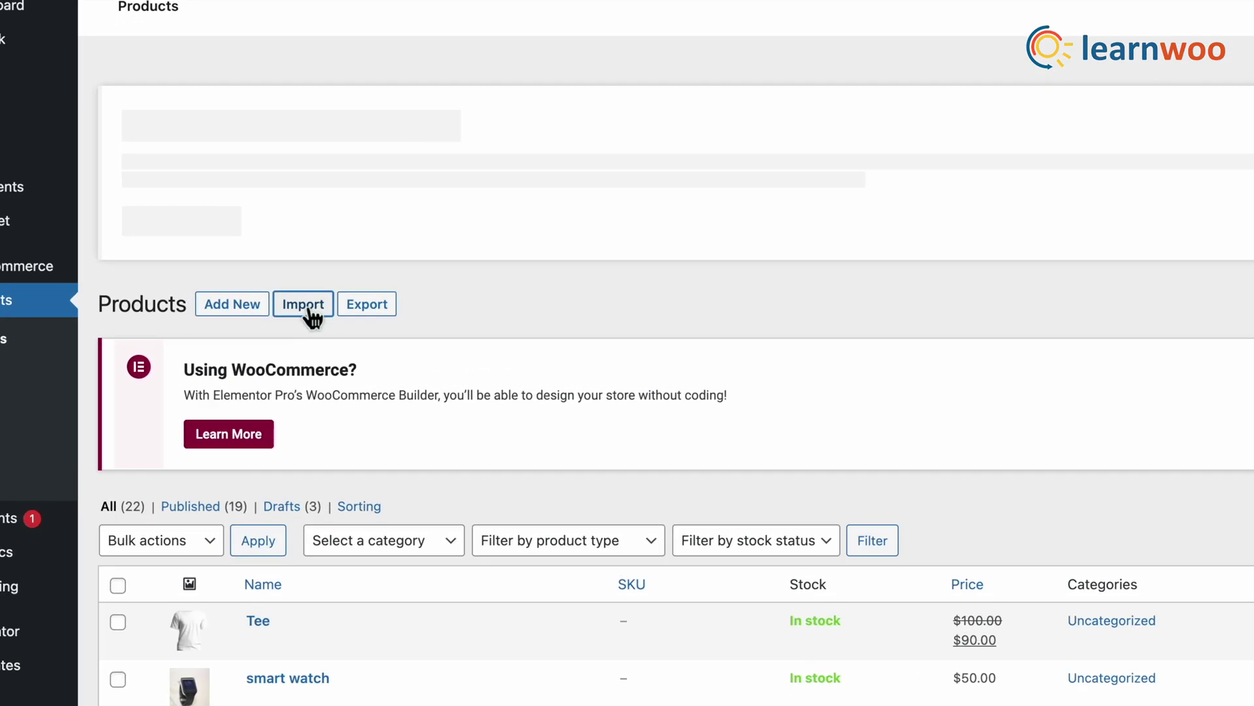
# - Upload the wc-product-export CSV to the product importer with advanced options shown, then continue
pyautogui.click(259, 304)
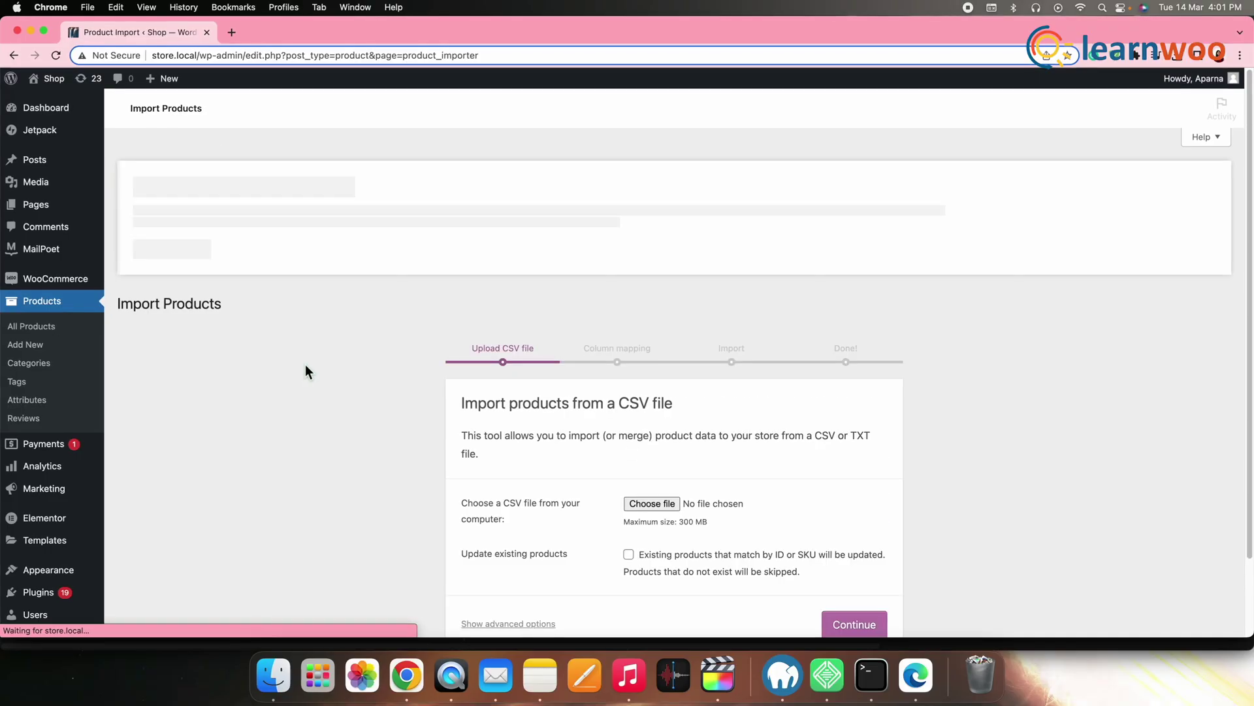
pyautogui.scroll(-3, 675, 482)
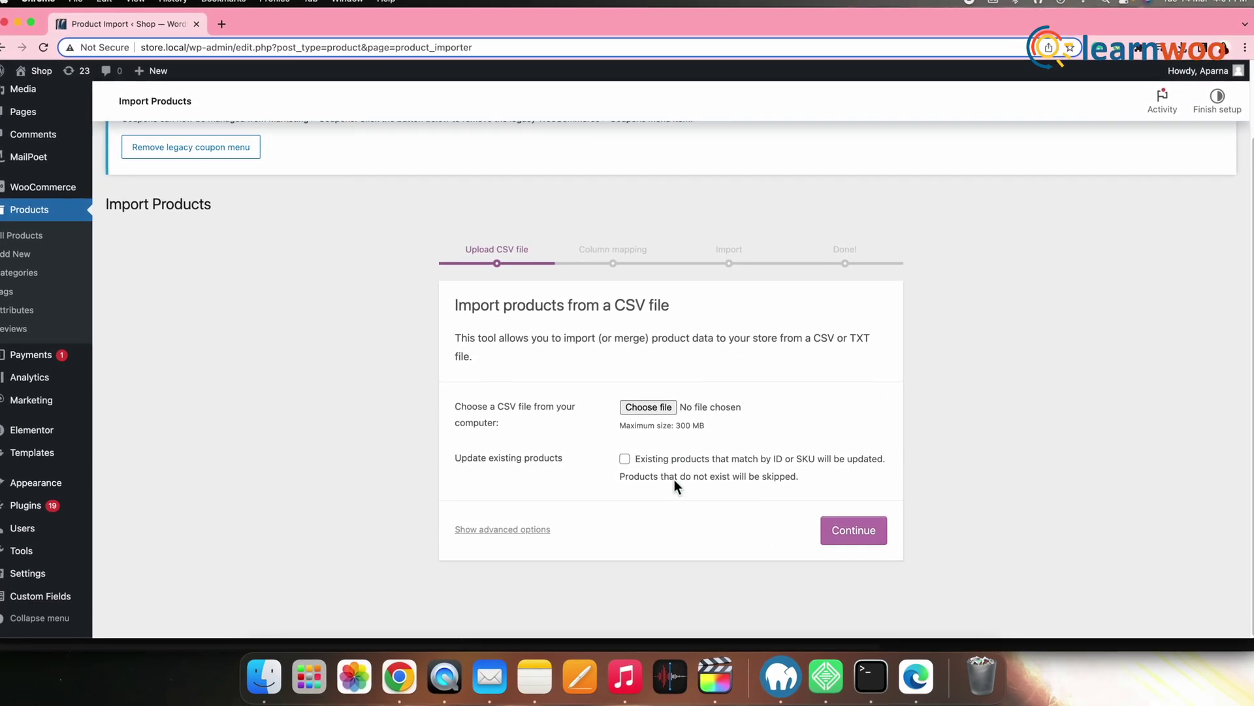
pyautogui.click(645, 404)
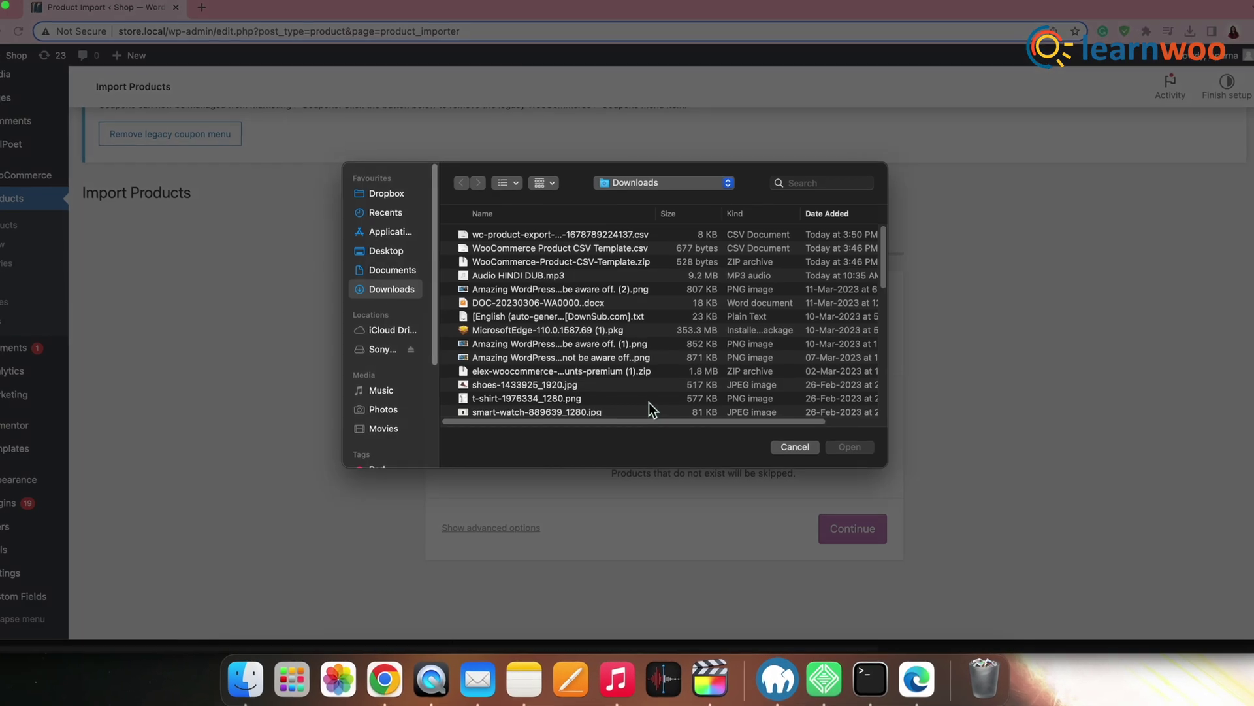
pyautogui.click(584, 229)
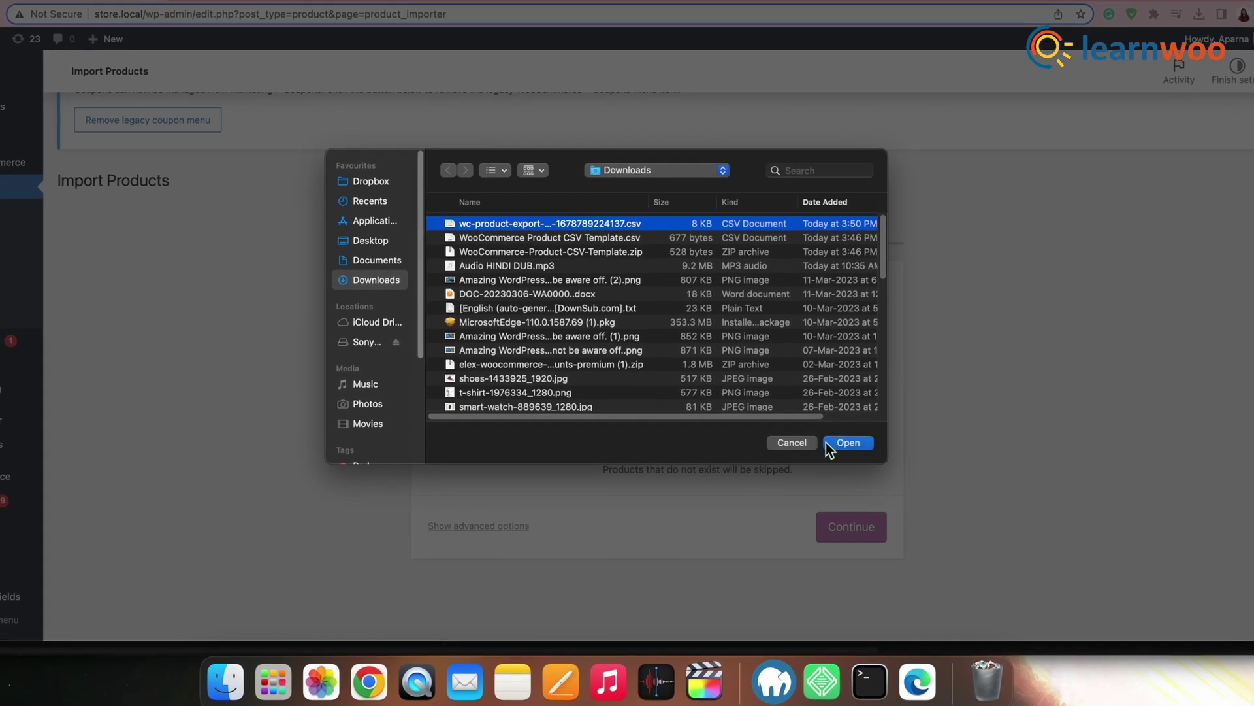
pyautogui.click(841, 444)
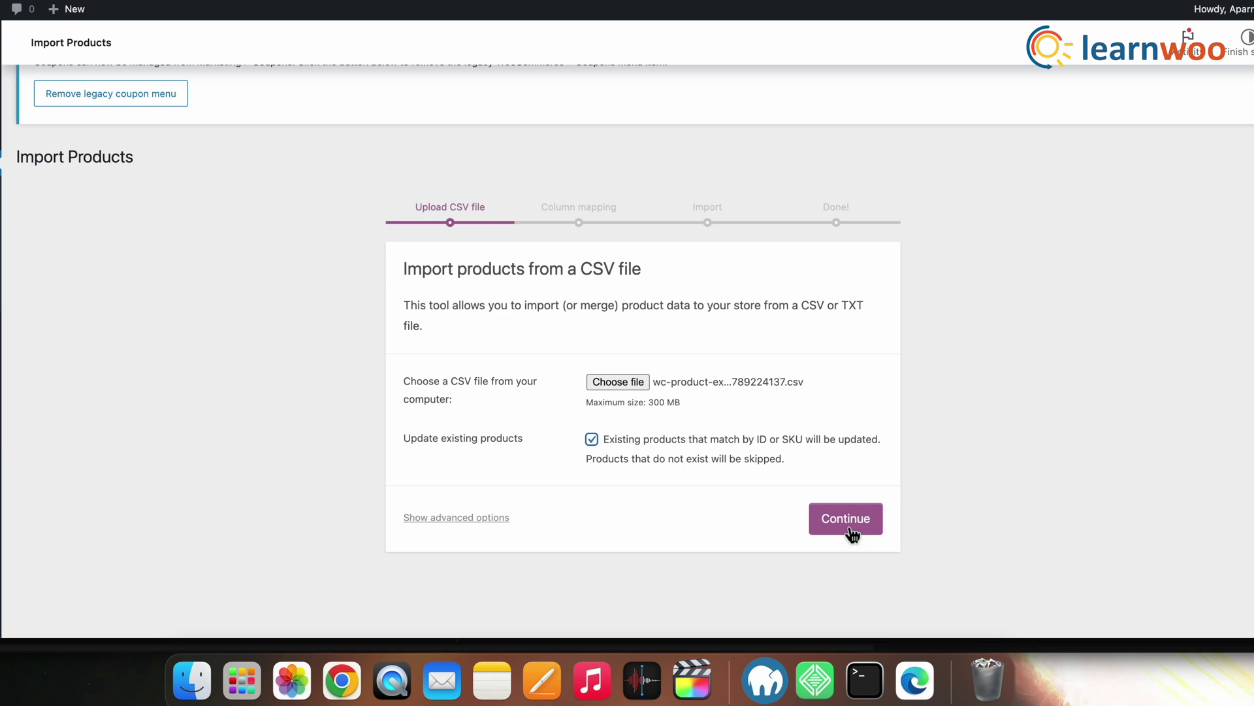
pyautogui.click(458, 516)
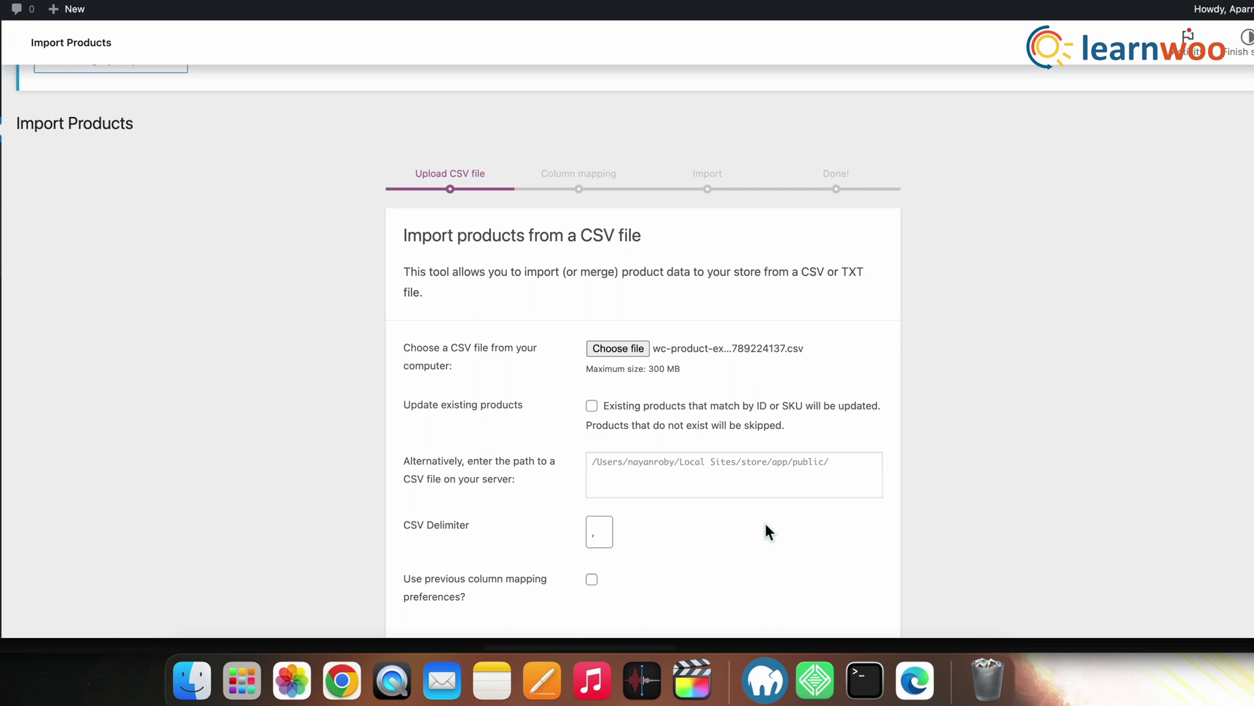
pyautogui.scroll(-5, 767, 526)
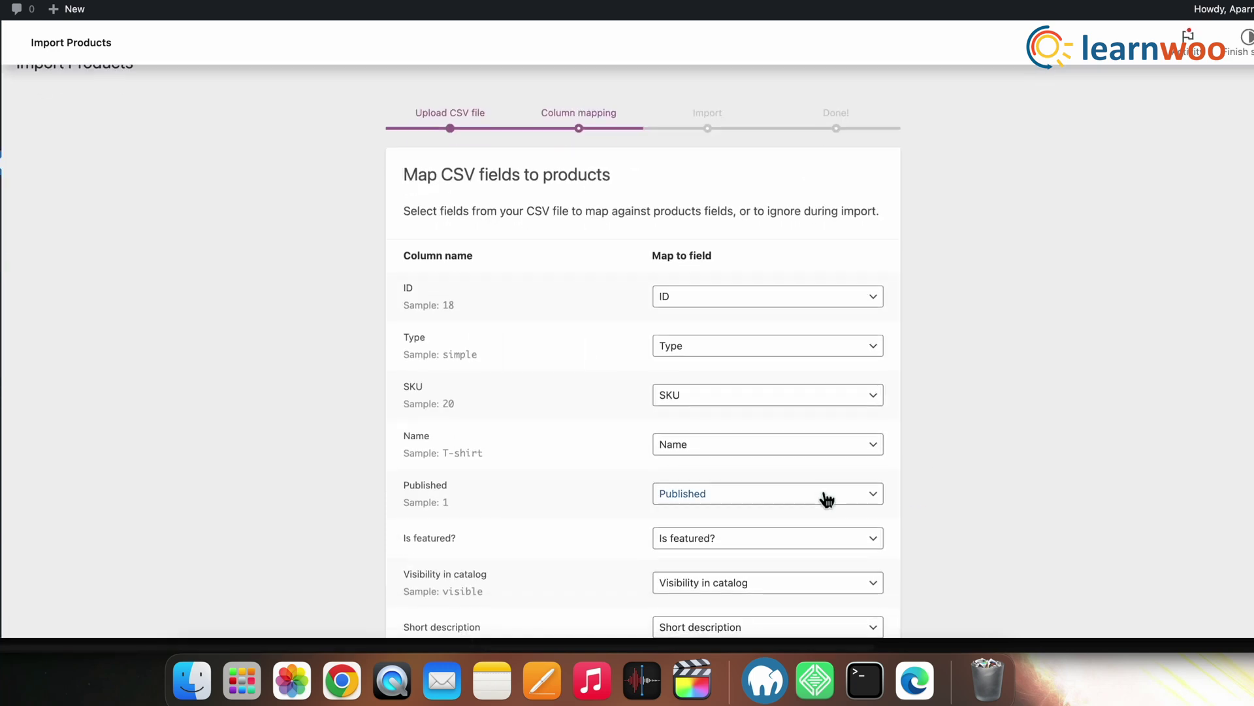
# - Set the Attribute 1 name column mapping to Do not import
pyautogui.scroll(-1, 826, 498)
pyautogui.scroll(-3, 821, 492)
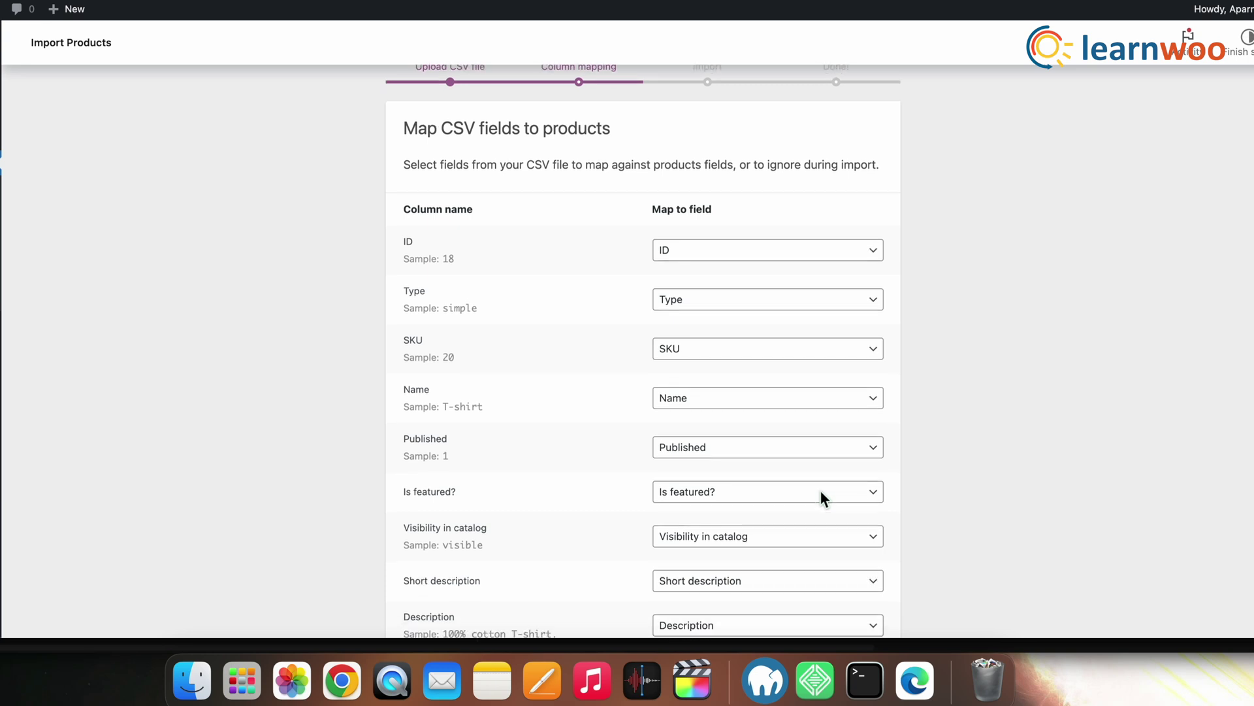
pyautogui.scroll(-1, 821, 496)
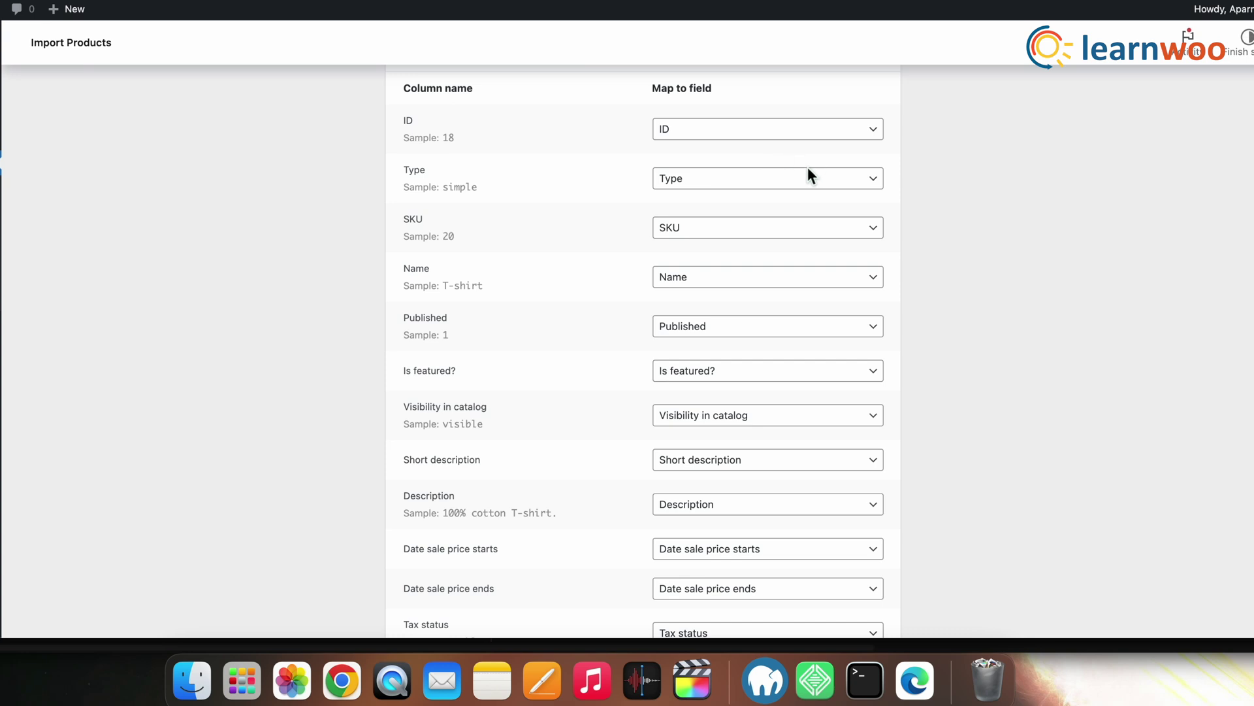
pyautogui.scroll(6, 808, 178)
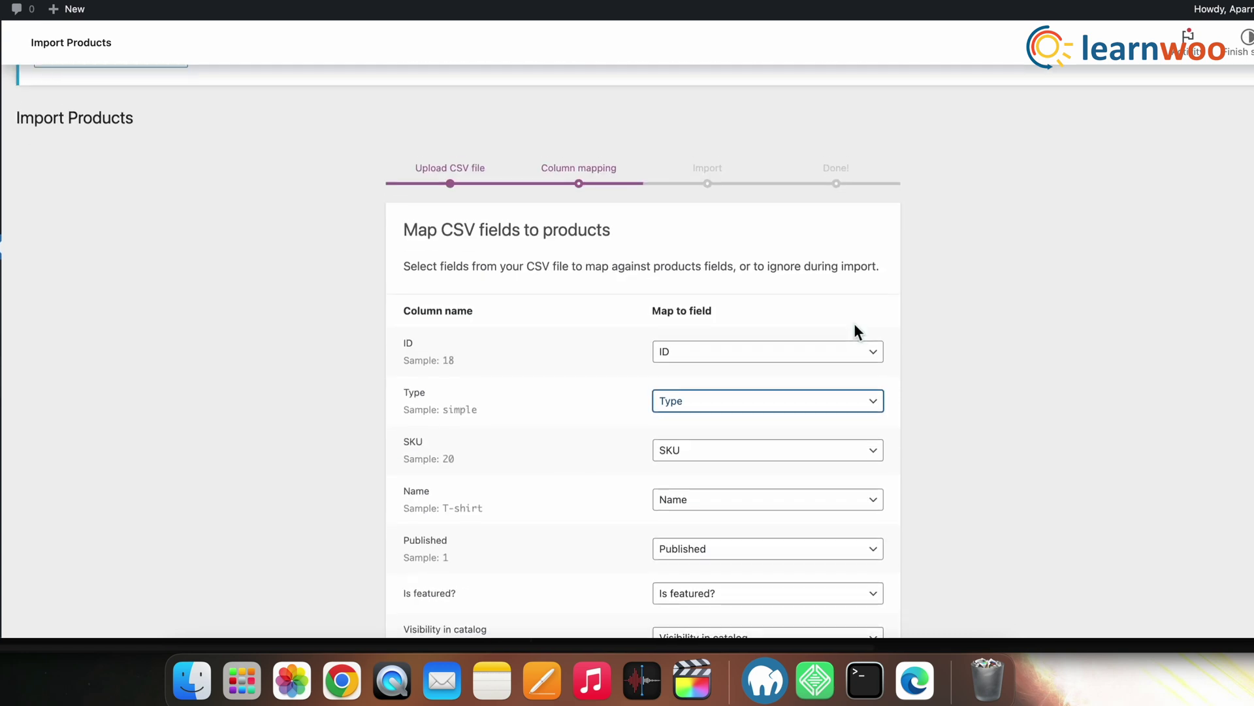
pyautogui.scroll(-9, 854, 323)
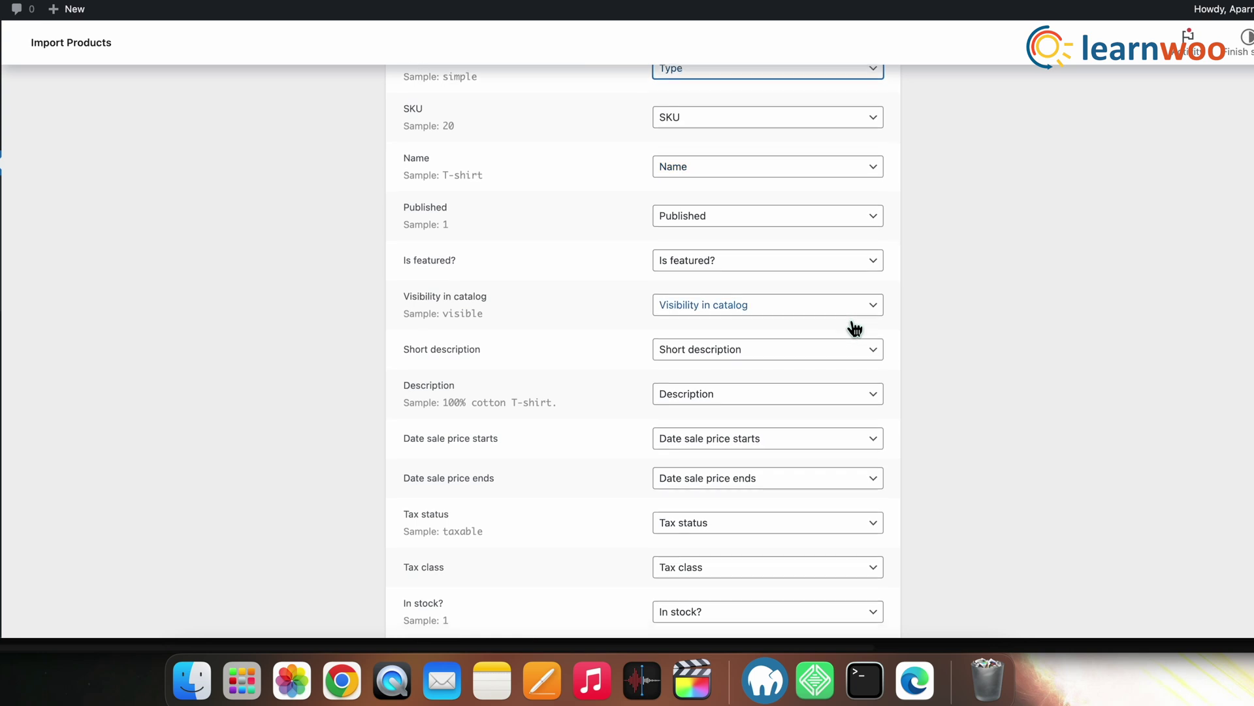
pyautogui.scroll(-4, 855, 327)
pyautogui.scroll(-3, 854, 327)
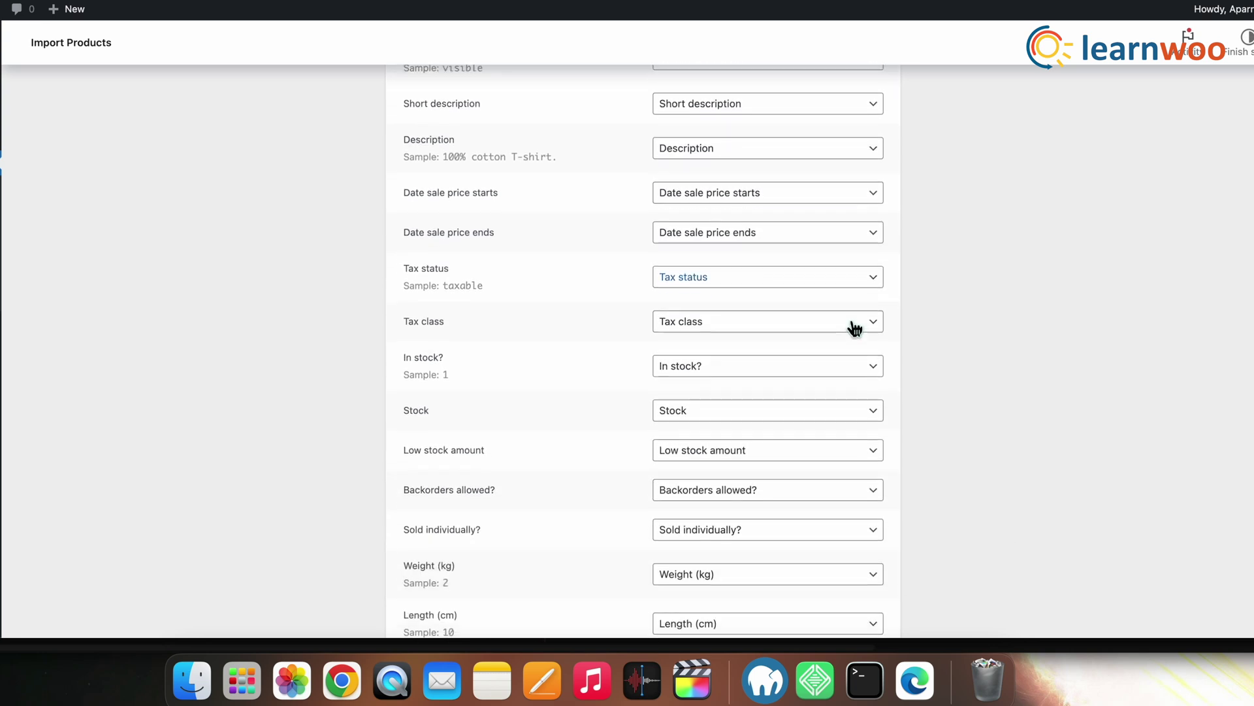
pyautogui.scroll(-6, 855, 327)
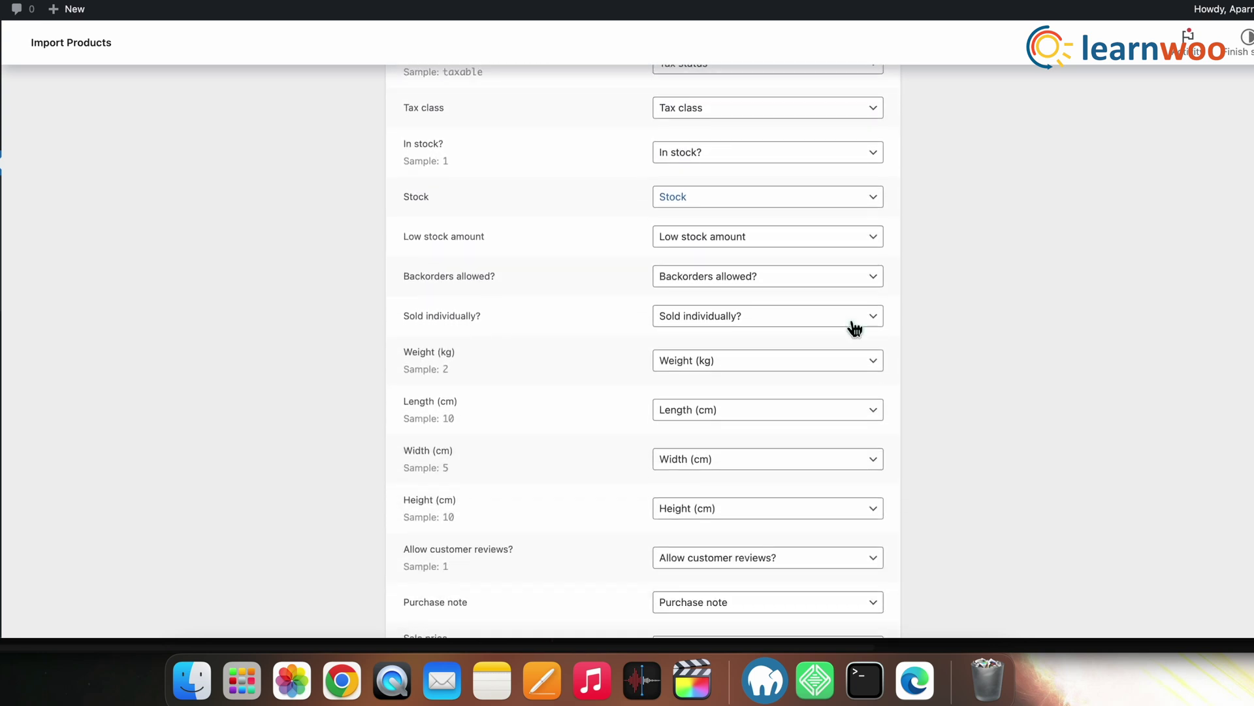
pyautogui.scroll(-12, 854, 326)
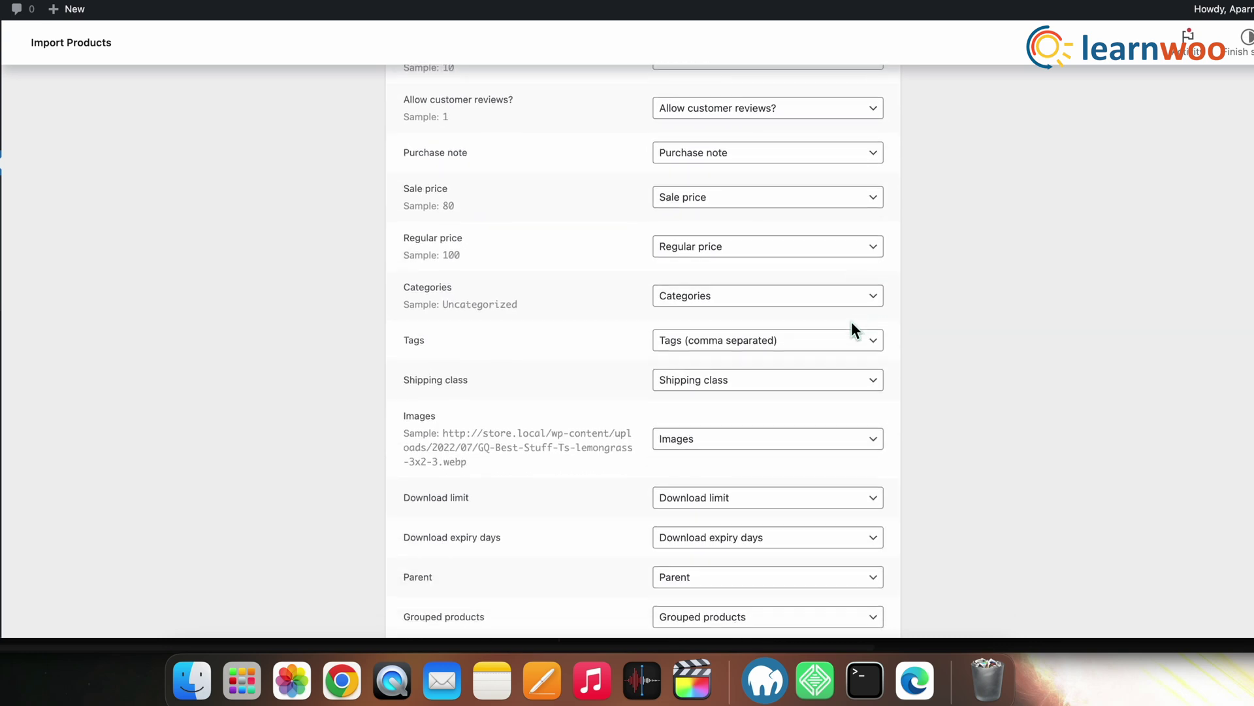
pyautogui.scroll(-16, 852, 323)
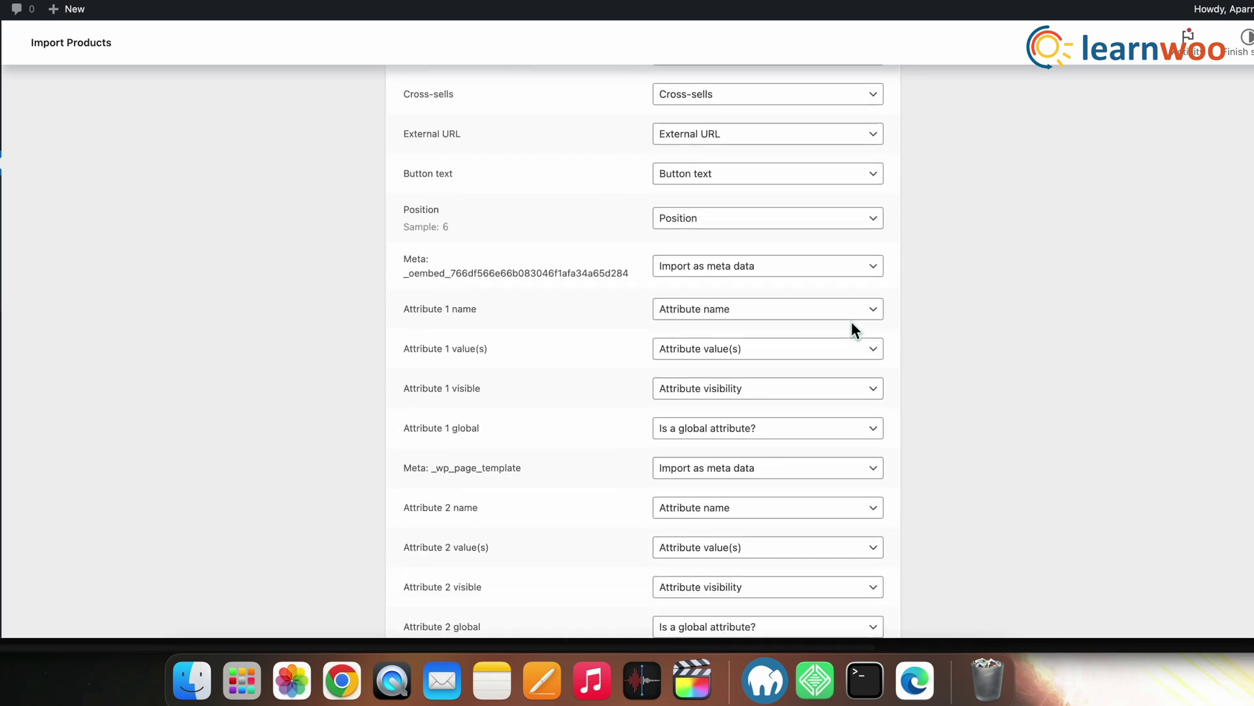
pyautogui.scroll(-3, 852, 322)
pyautogui.click(798, 308)
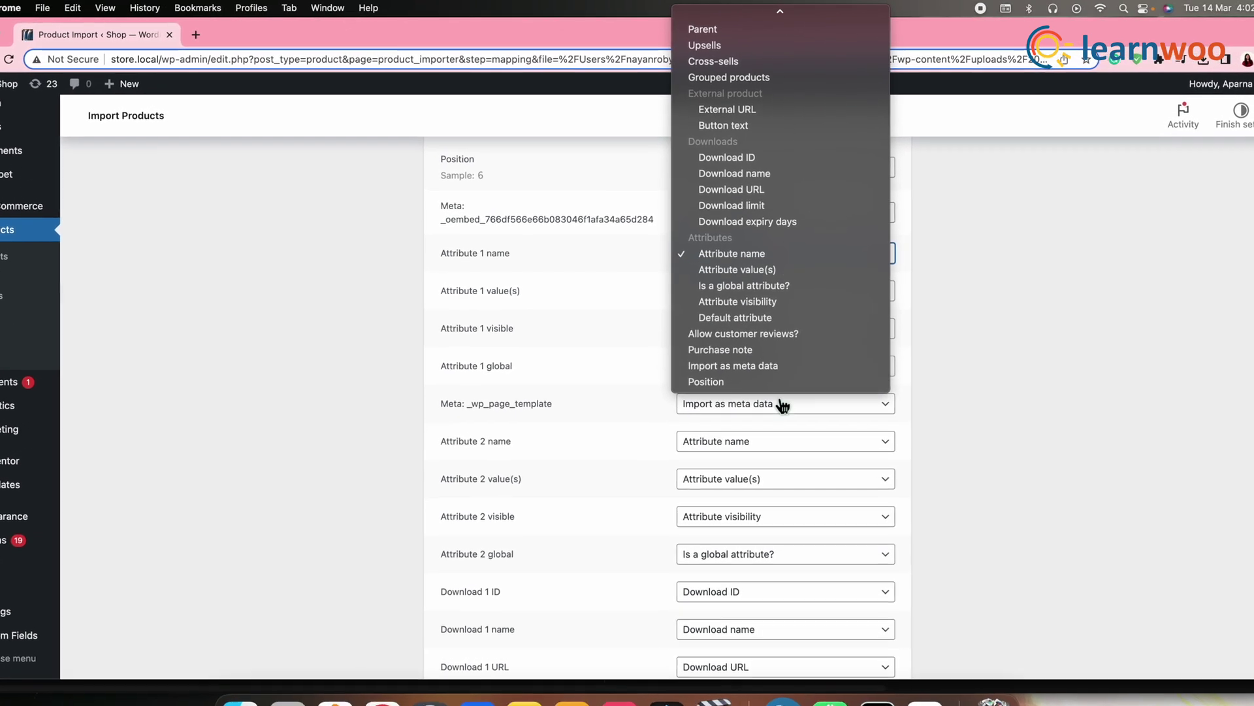
pyautogui.scroll(5, 787, 327)
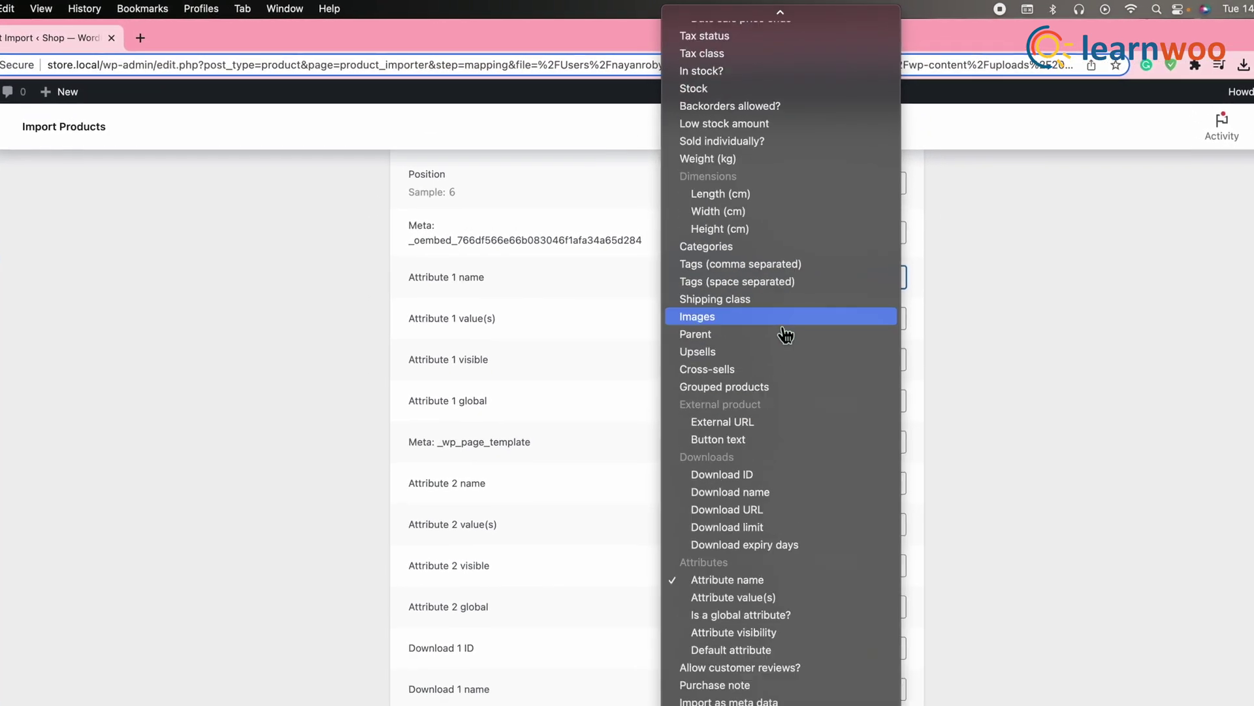
pyautogui.scroll(5, 786, 335)
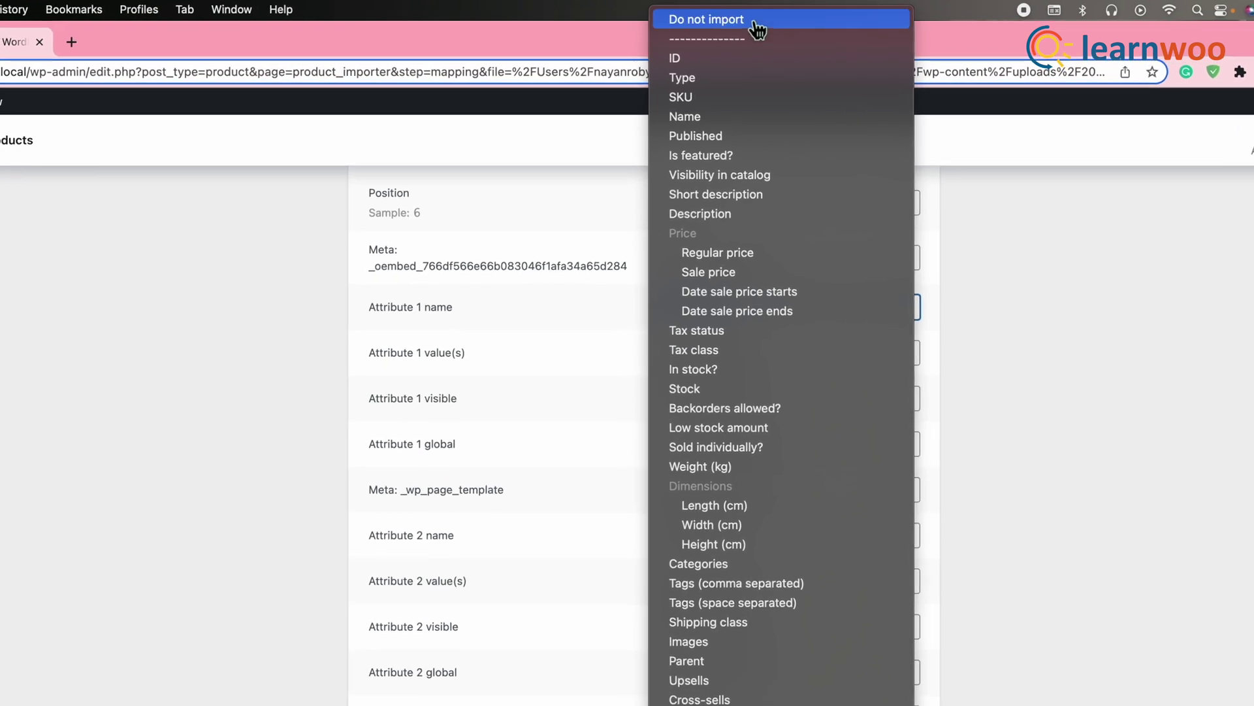
pyautogui.click(738, 20)
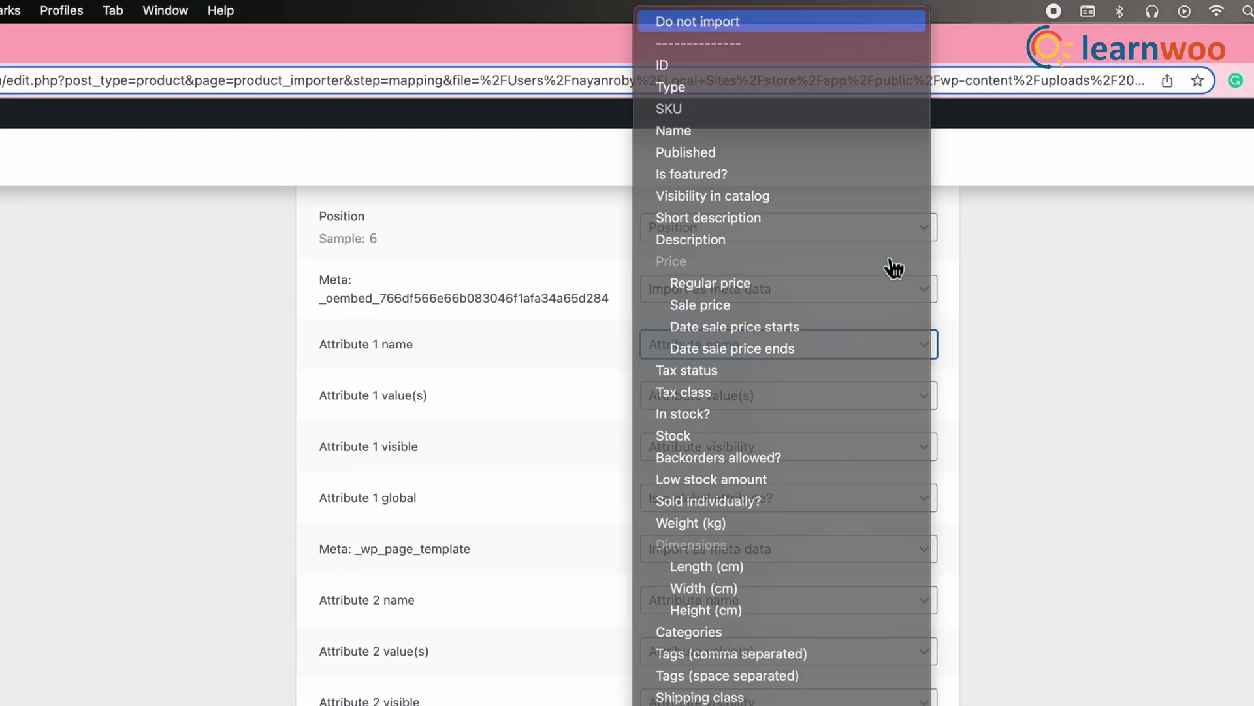
# - Set the Attribute 1 value(s) column mapping to Do not import
pyautogui.click(798, 395)
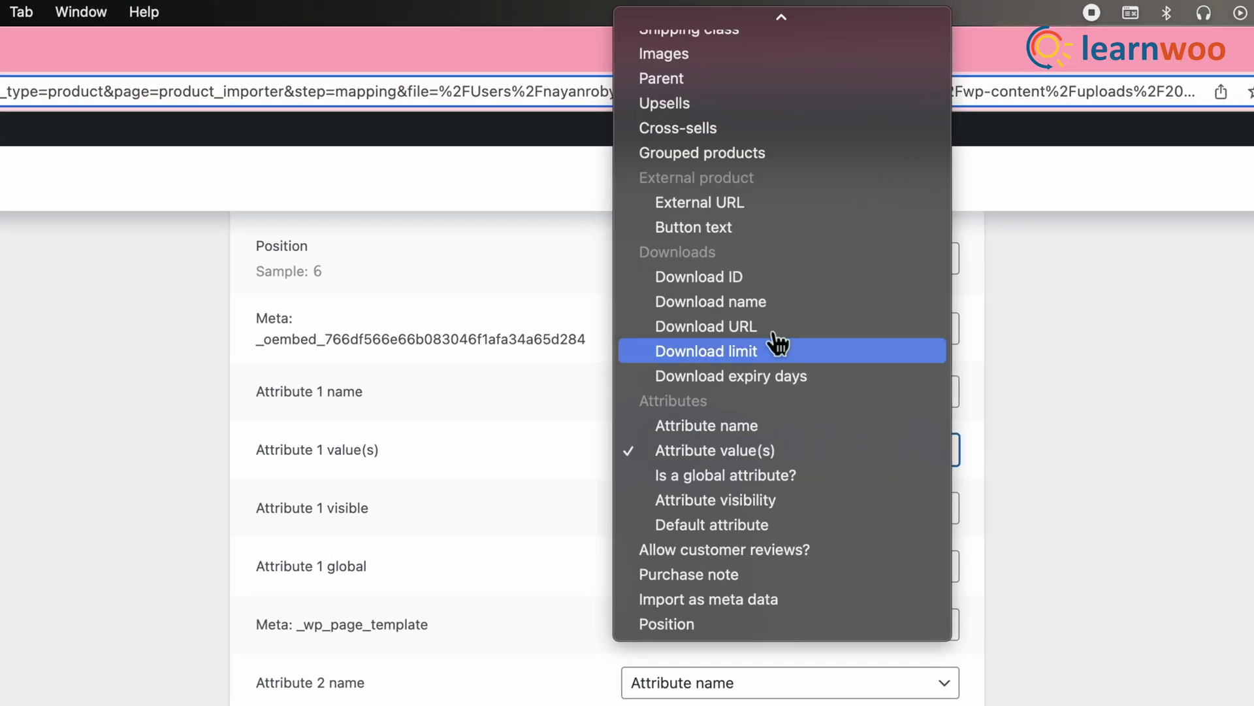
pyautogui.scroll(10, 779, 344)
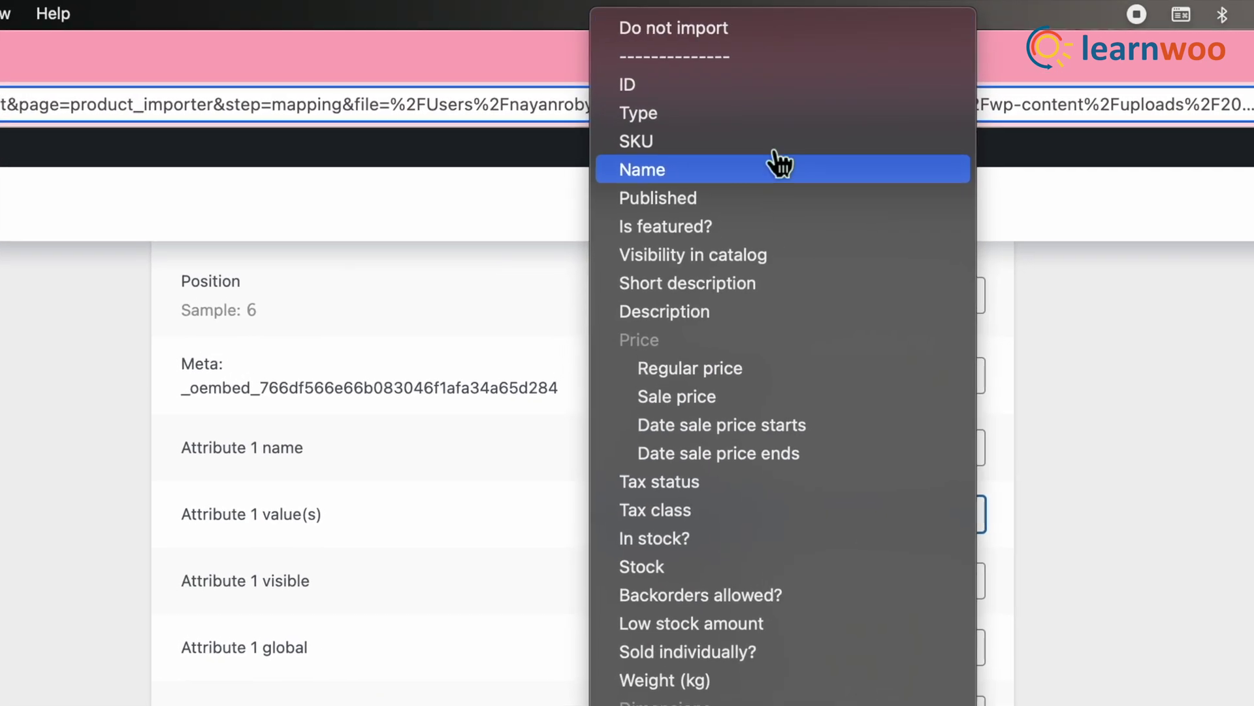
pyautogui.click(745, 32)
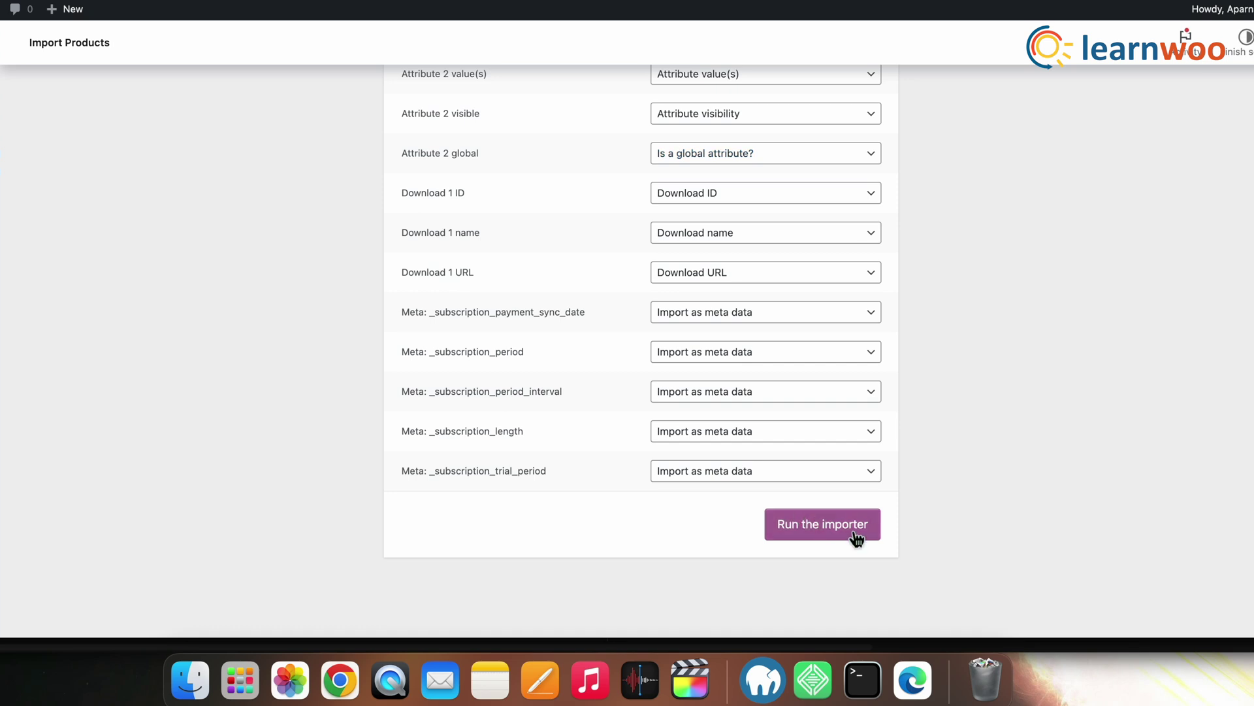
# - Run the importer until Import complete! shows the 34 products updated
pyautogui.click(818, 531)
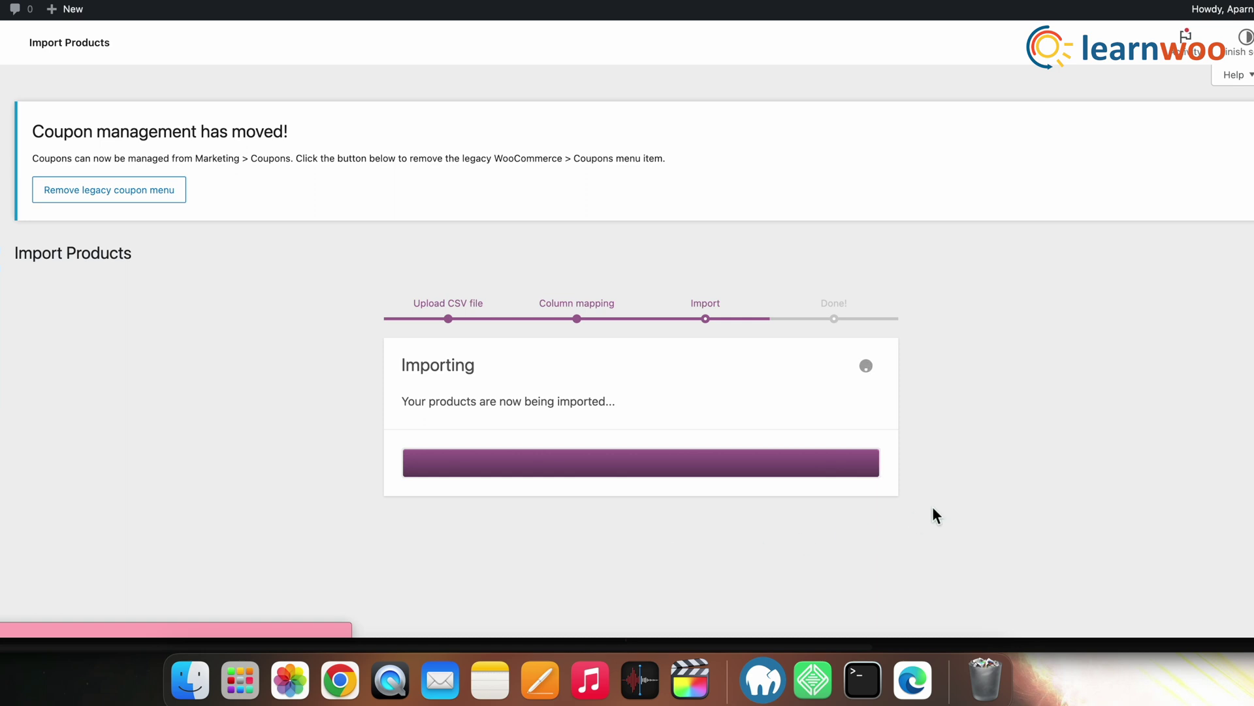
pyautogui.scroll(-3, 851, 558)
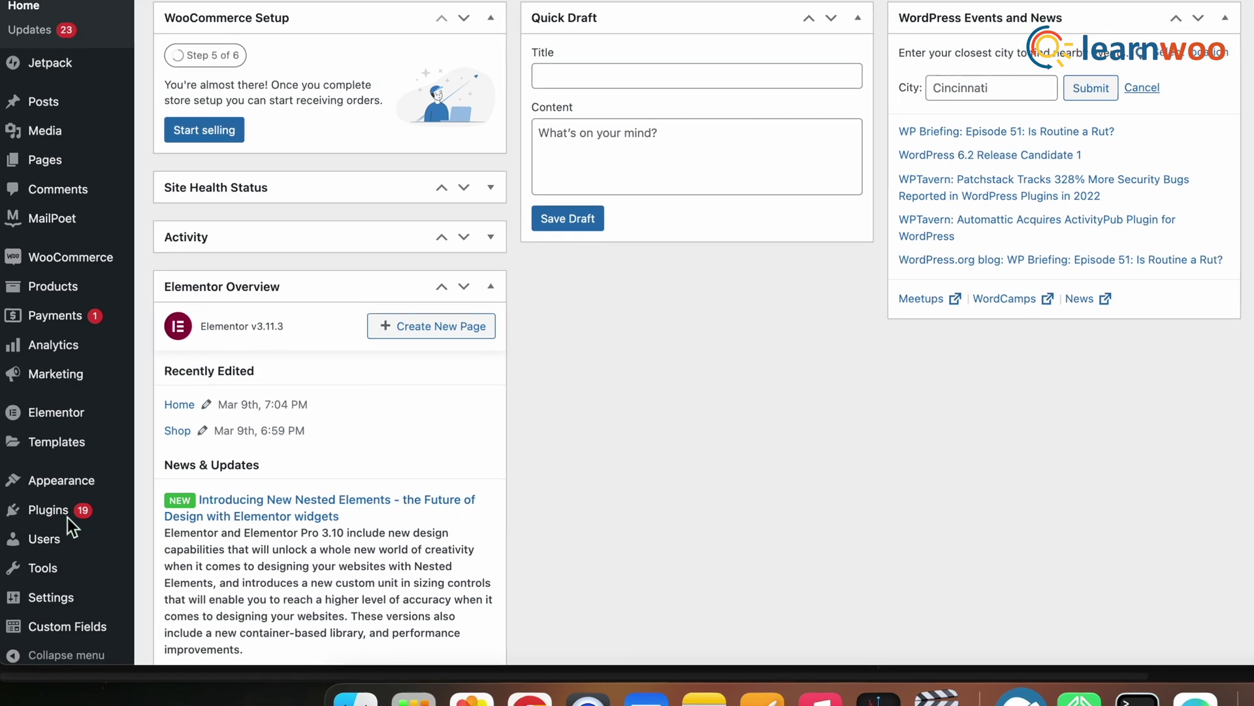
# - Search new plugins for 'import export products' and activate WebToffee's Product Import Export for WooCommerce
pyautogui.moveTo(52, 511)
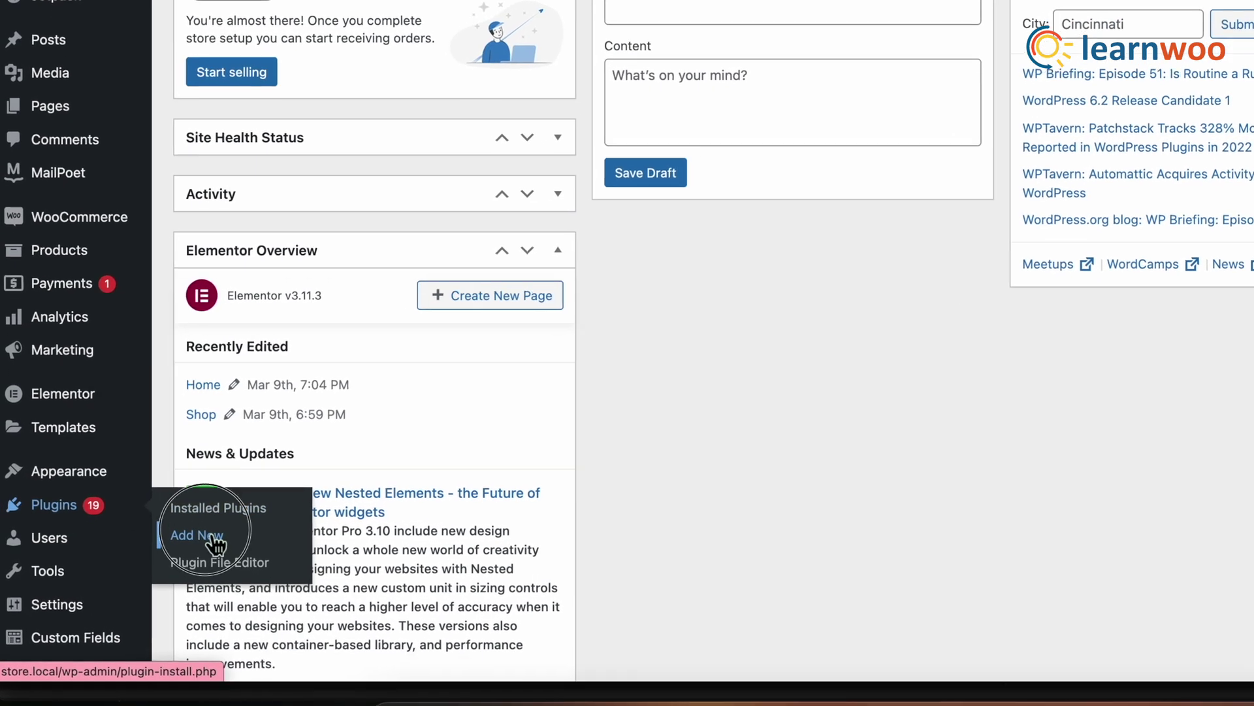
pyautogui.click(199, 536)
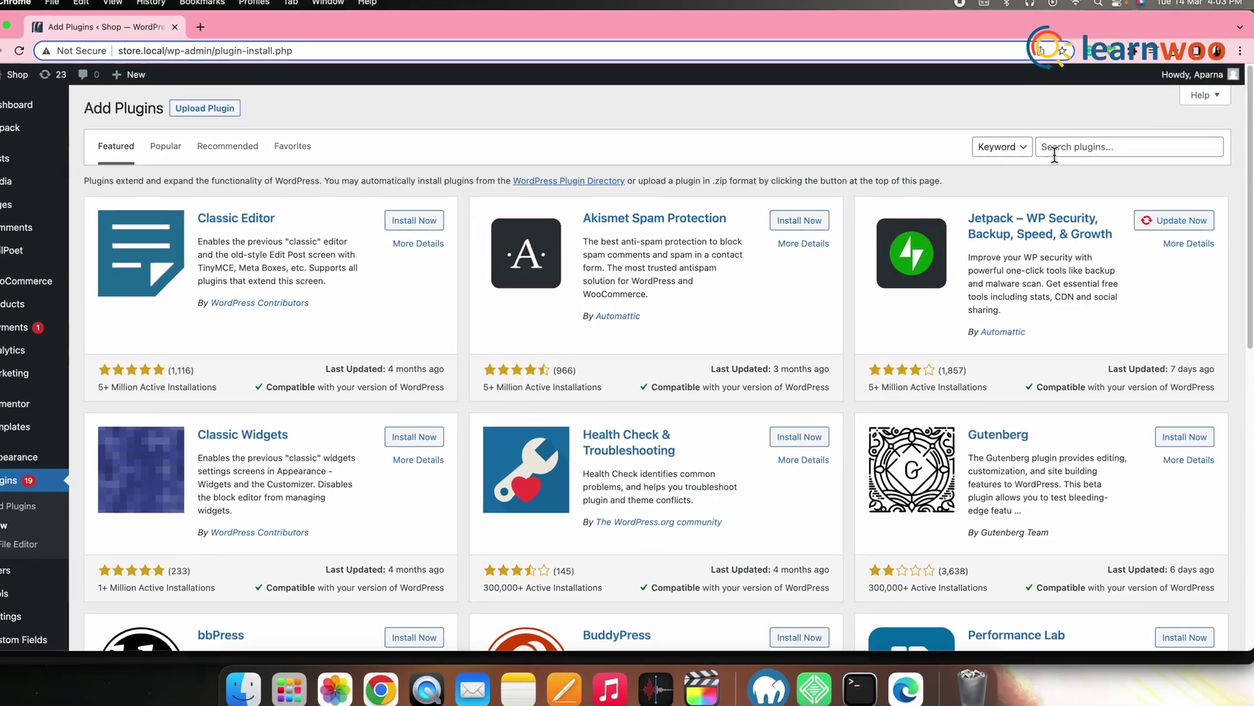
pyautogui.click(1045, 147)
pyautogui.write('import export produ')
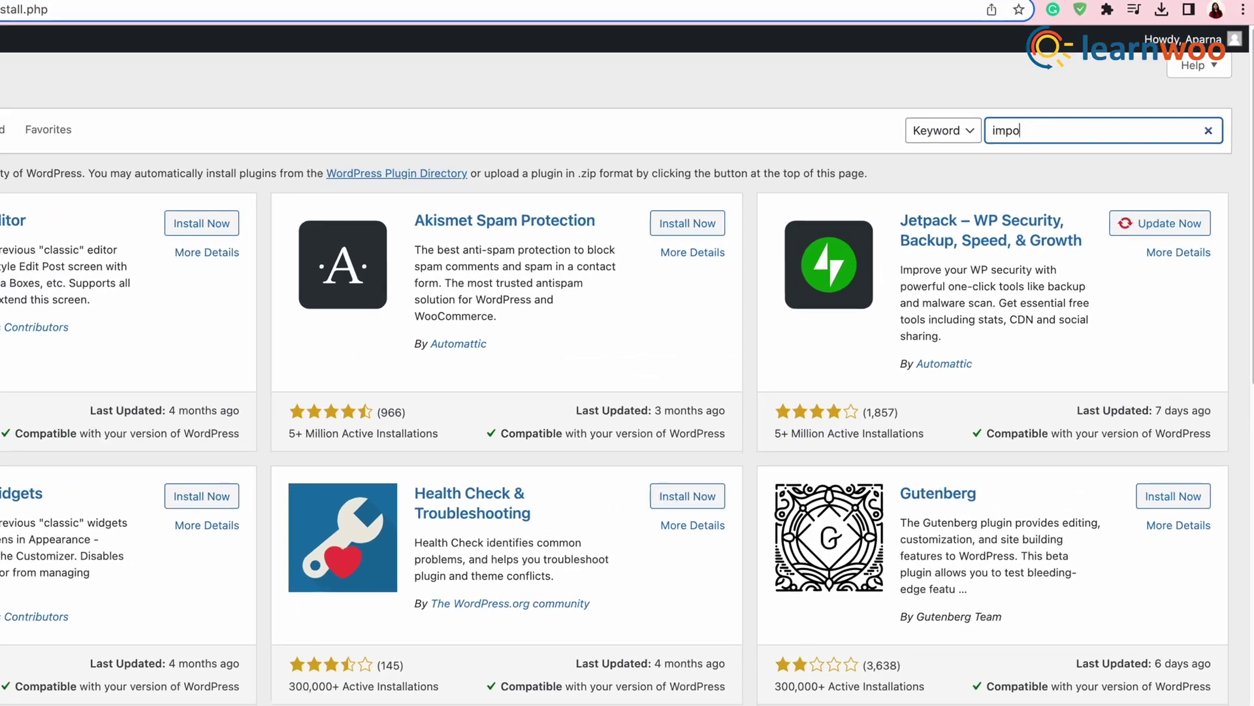
pyautogui.write('cts')
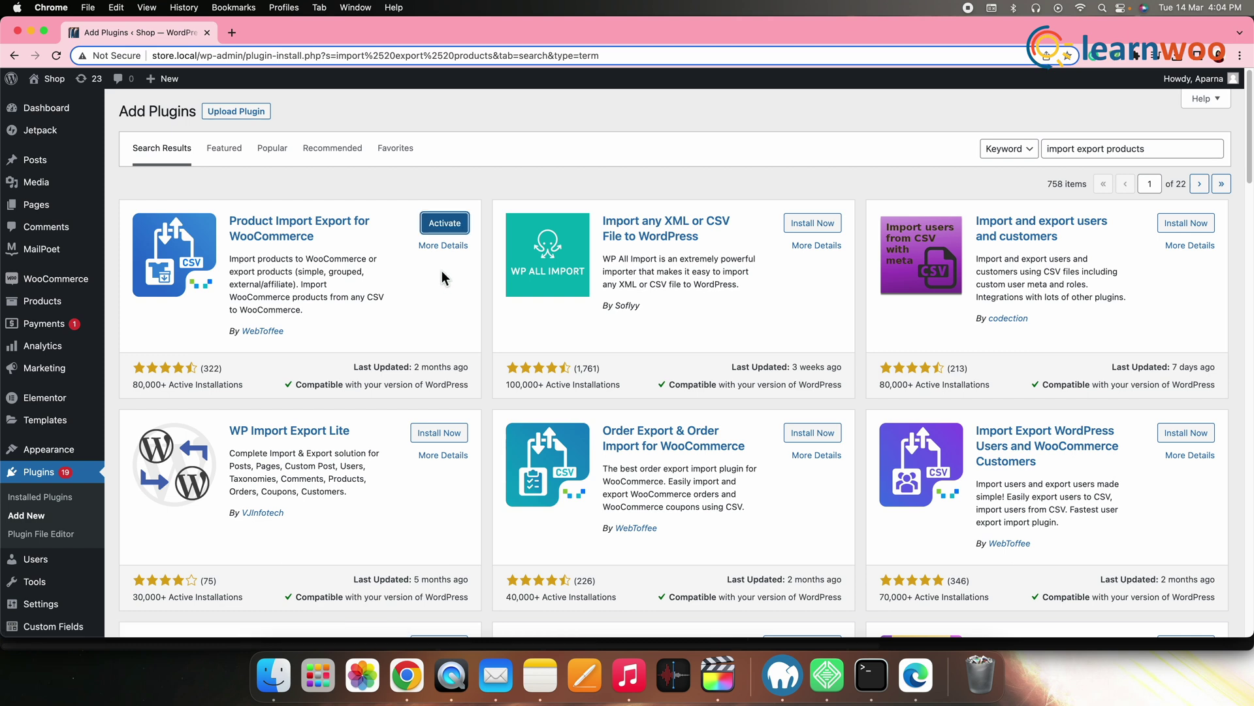
pyautogui.click(453, 229)
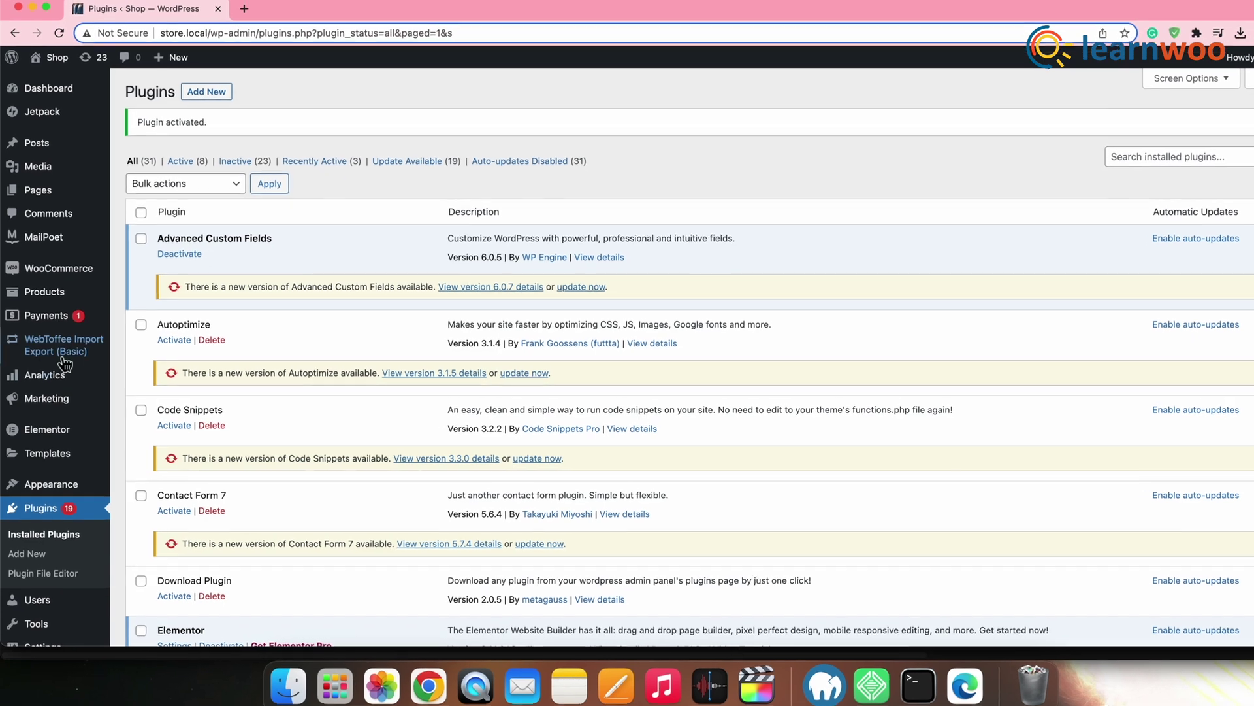
# - Open WebToffee Import Export (Basic) > Import and keep Product as the post type
pyautogui.moveTo(74, 354)
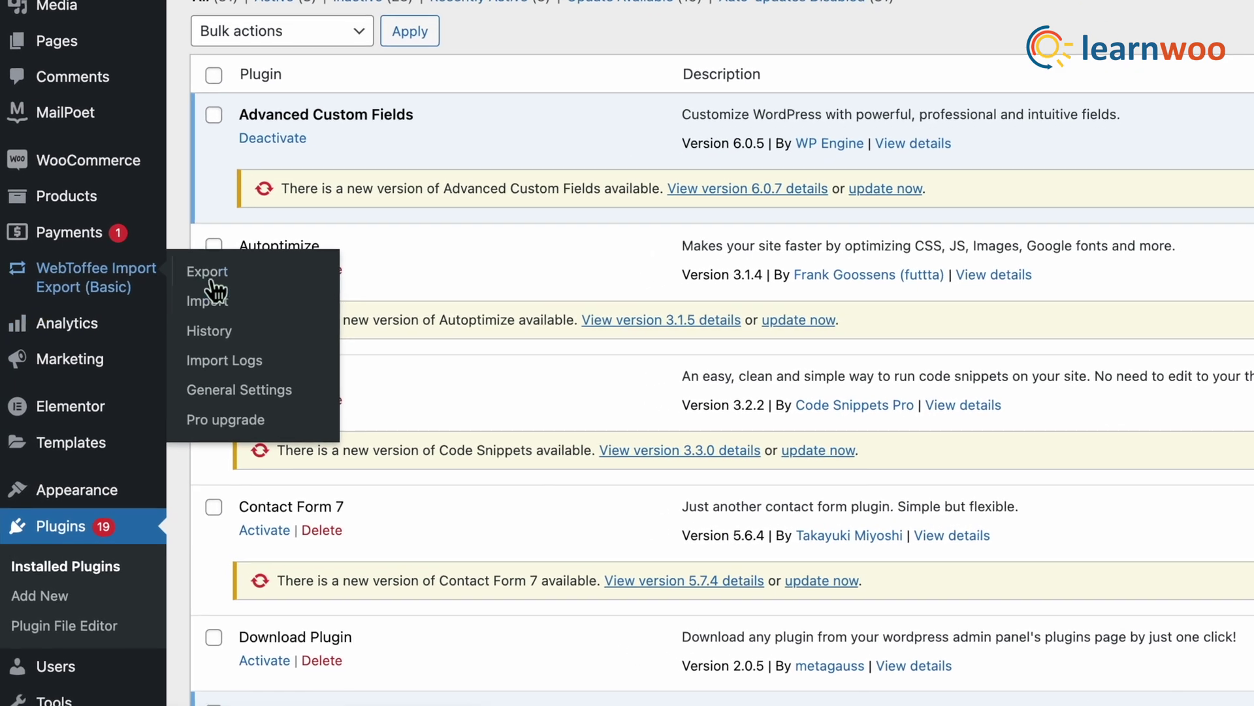
pyautogui.moveTo(114, 334)
pyautogui.moveTo(128, 265)
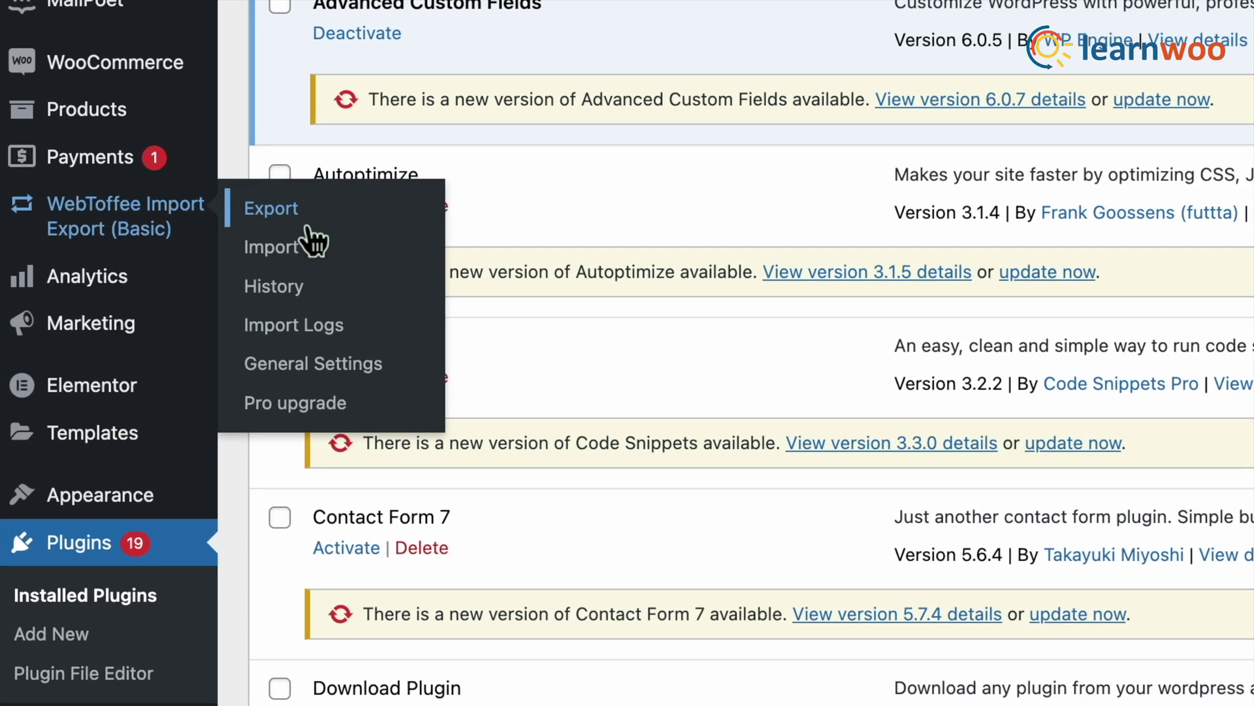
pyautogui.click(297, 251)
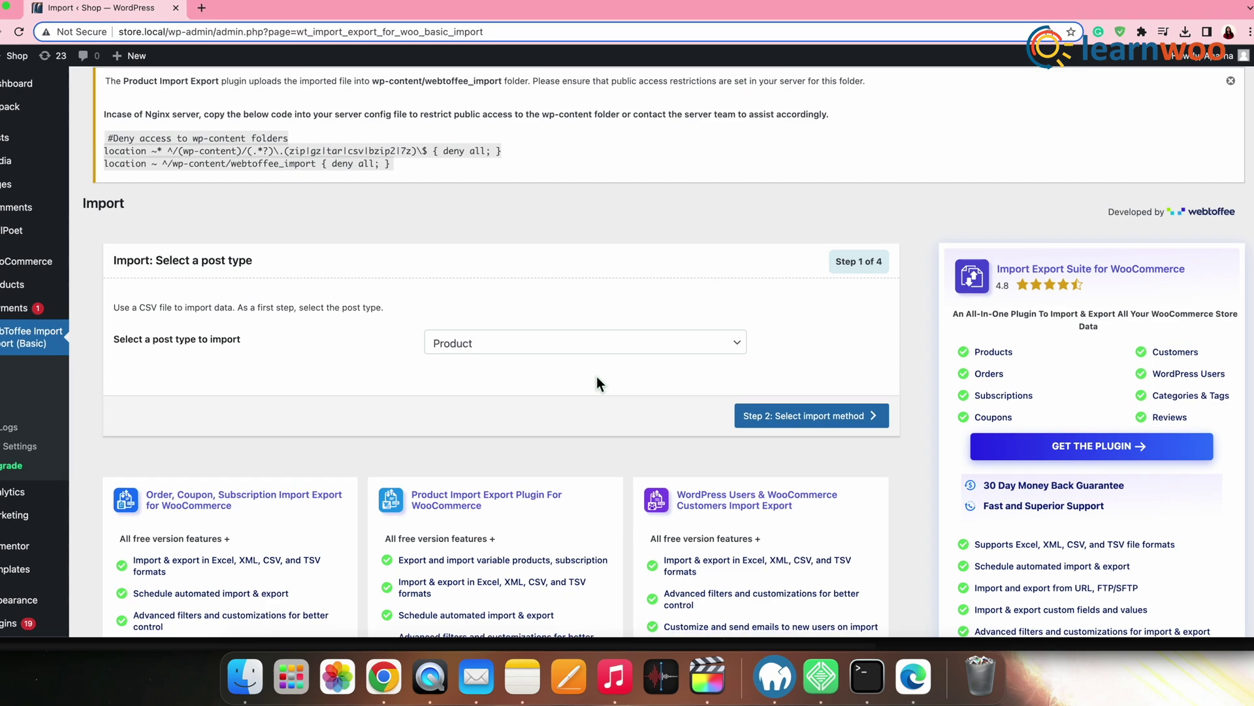
pyautogui.scroll(-3, 594, 375)
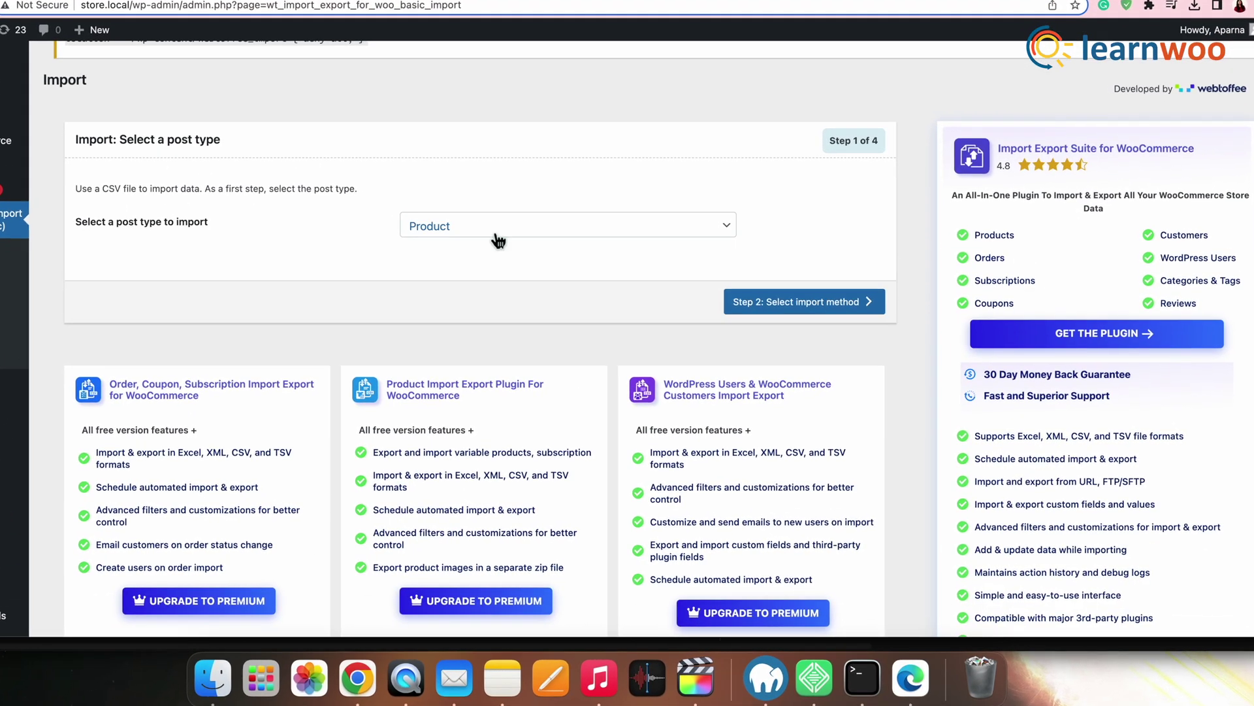
pyautogui.click(560, 232)
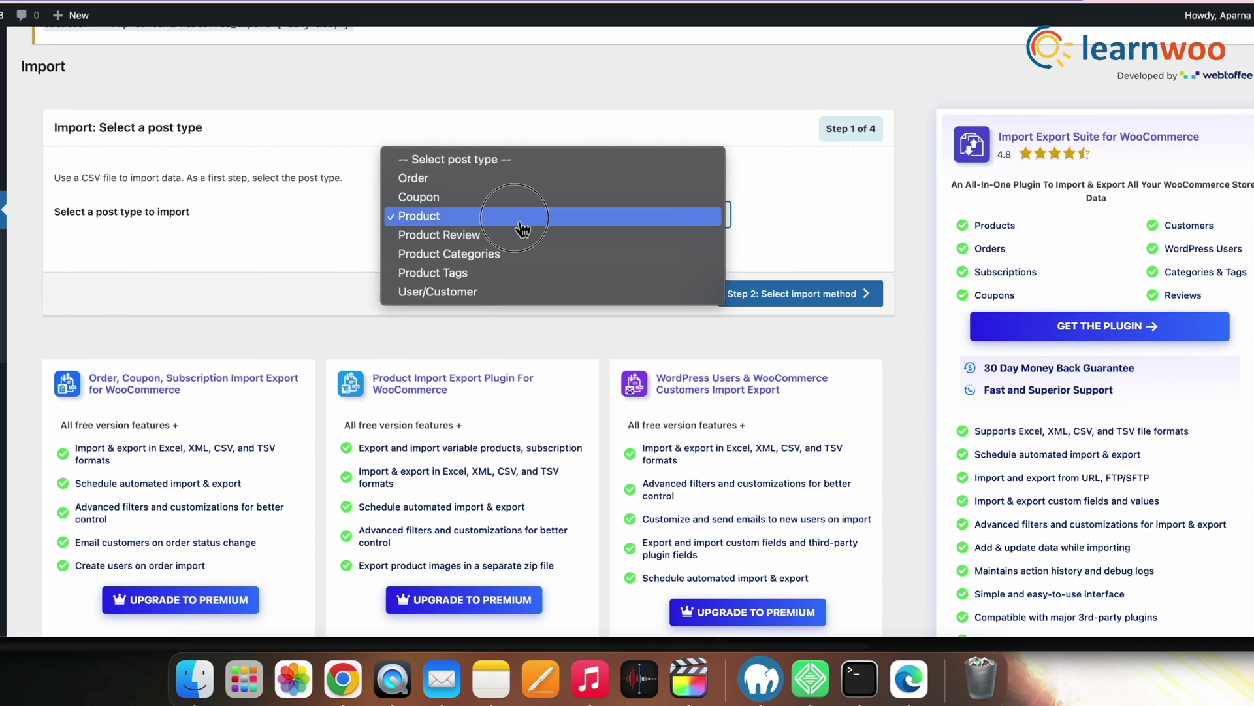
pyautogui.click(513, 221)
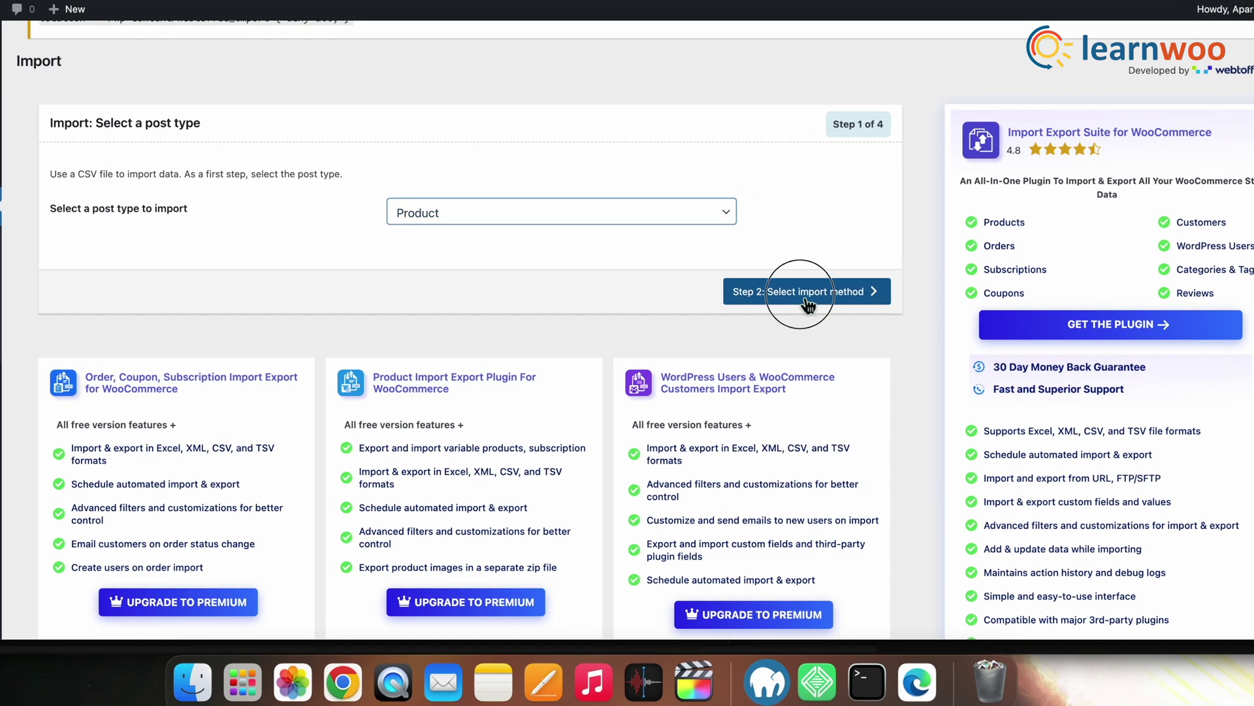
# - Upload wc-product-export-14-3-2023-1678789224137.csv with Comma delimiter and proceed to Step 3 column mapping
pyautogui.click(808, 298)
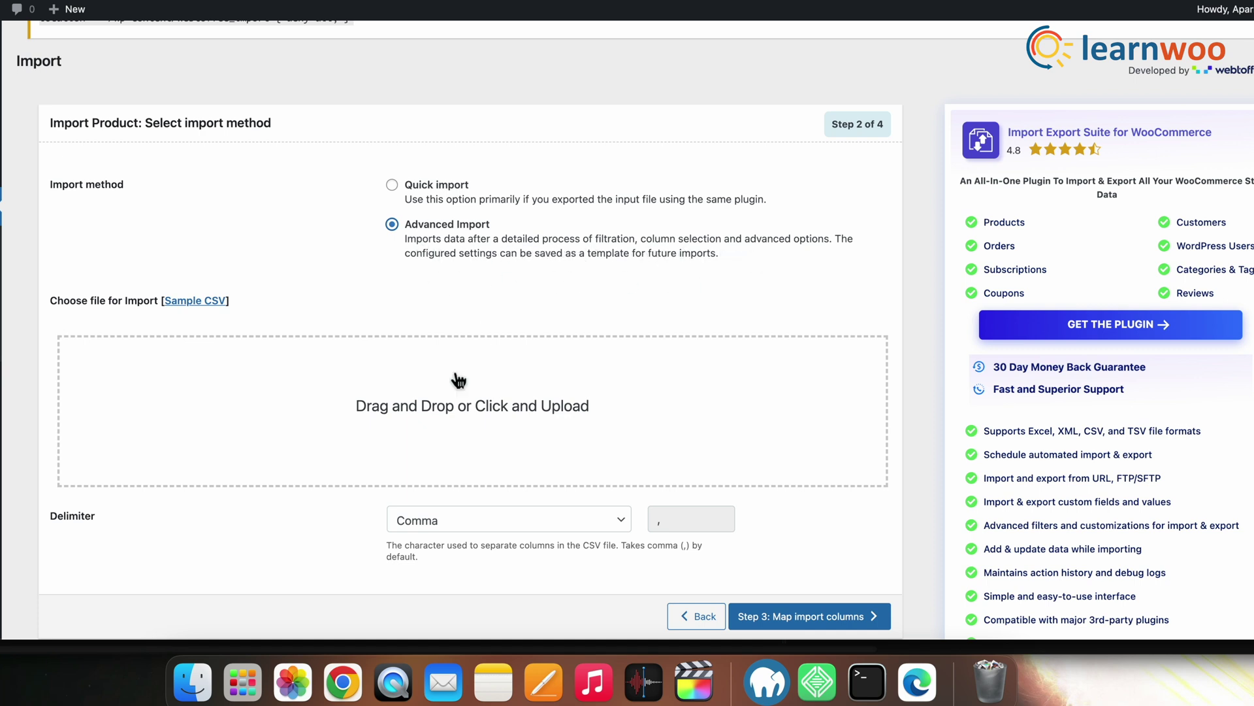
pyautogui.click(455, 422)
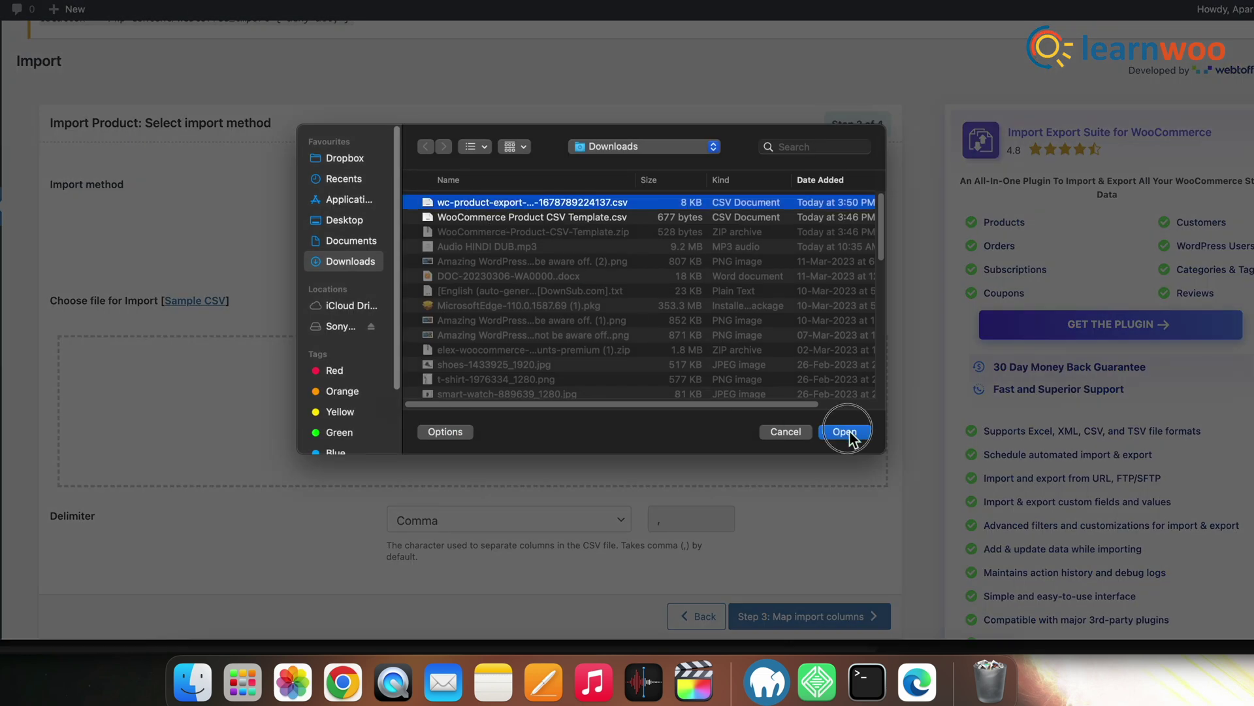
pyautogui.click(846, 432)
pyautogui.scroll(-3, 597, 497)
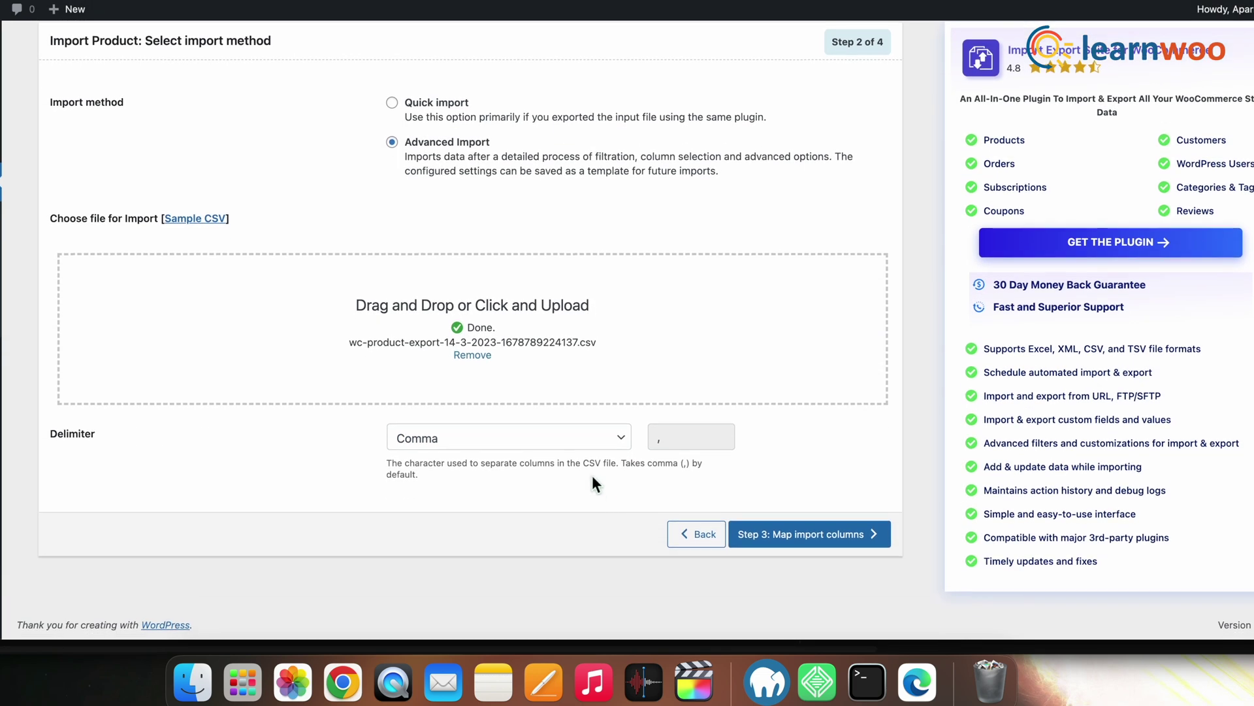
pyautogui.click(597, 444)
pyautogui.click(597, 442)
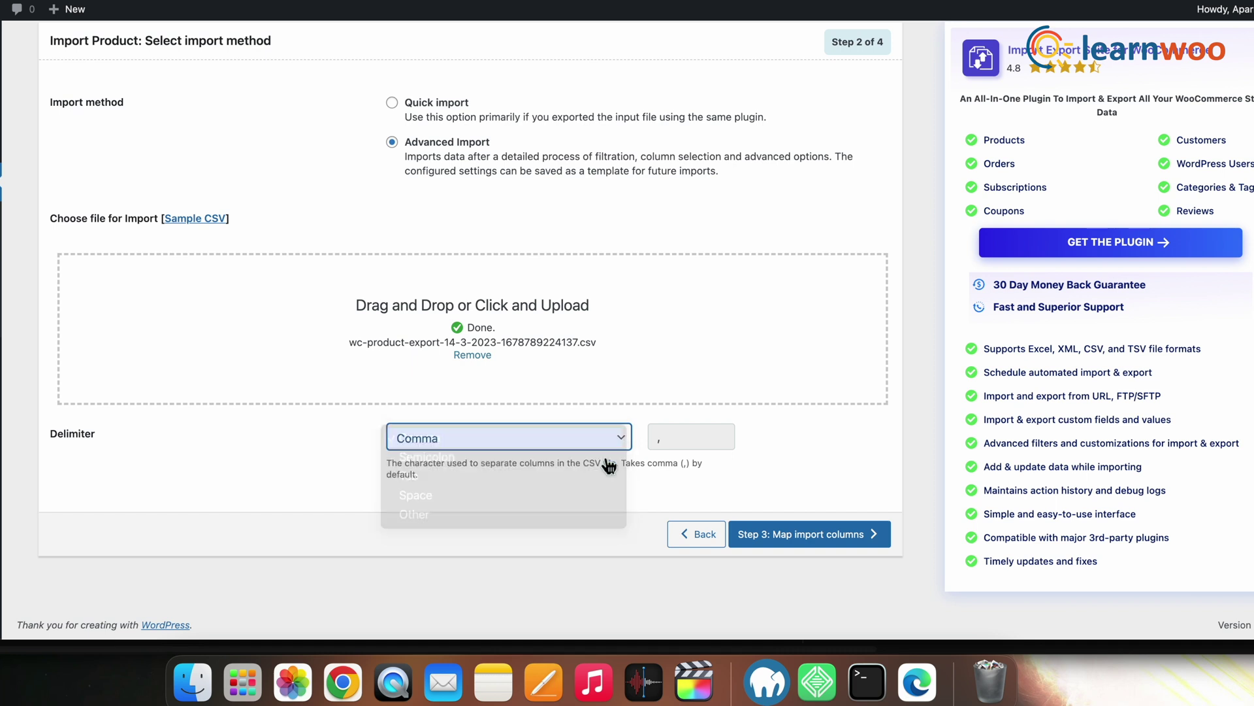
pyautogui.click(784, 541)
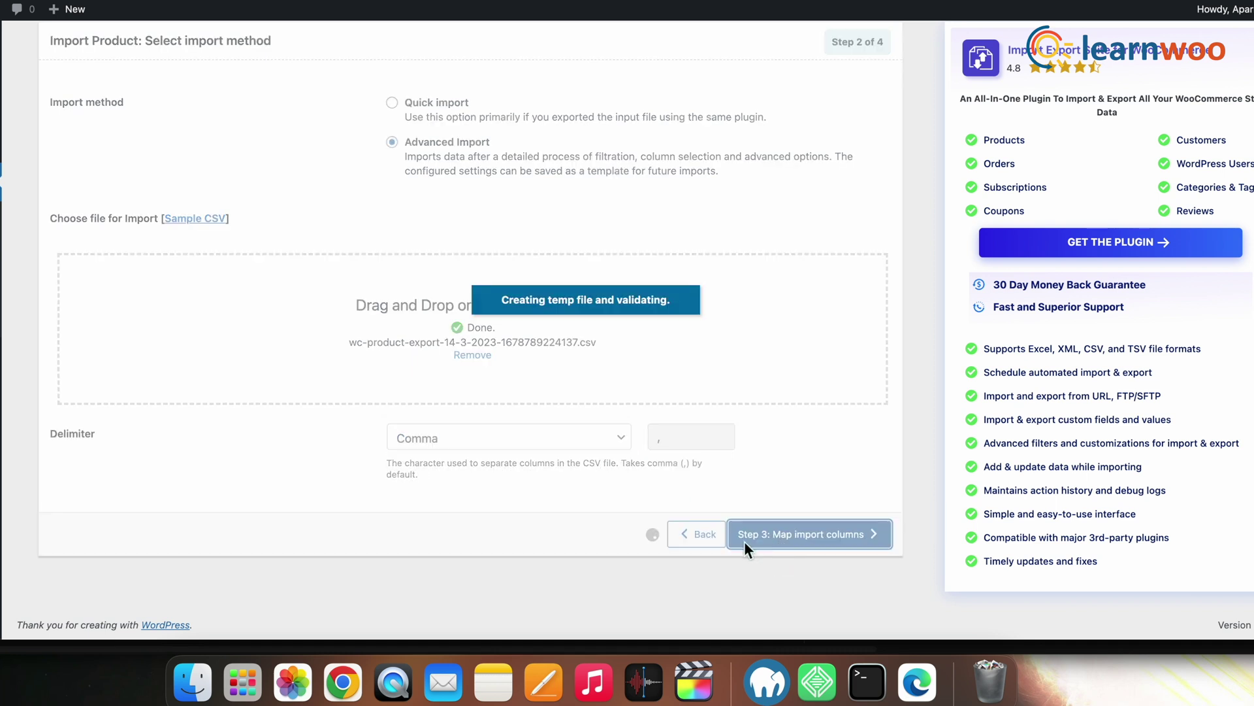
# - Exclude Product permalink from the import and check the Post password column options without choosing one
pyautogui.scroll(-3, 529, 447)
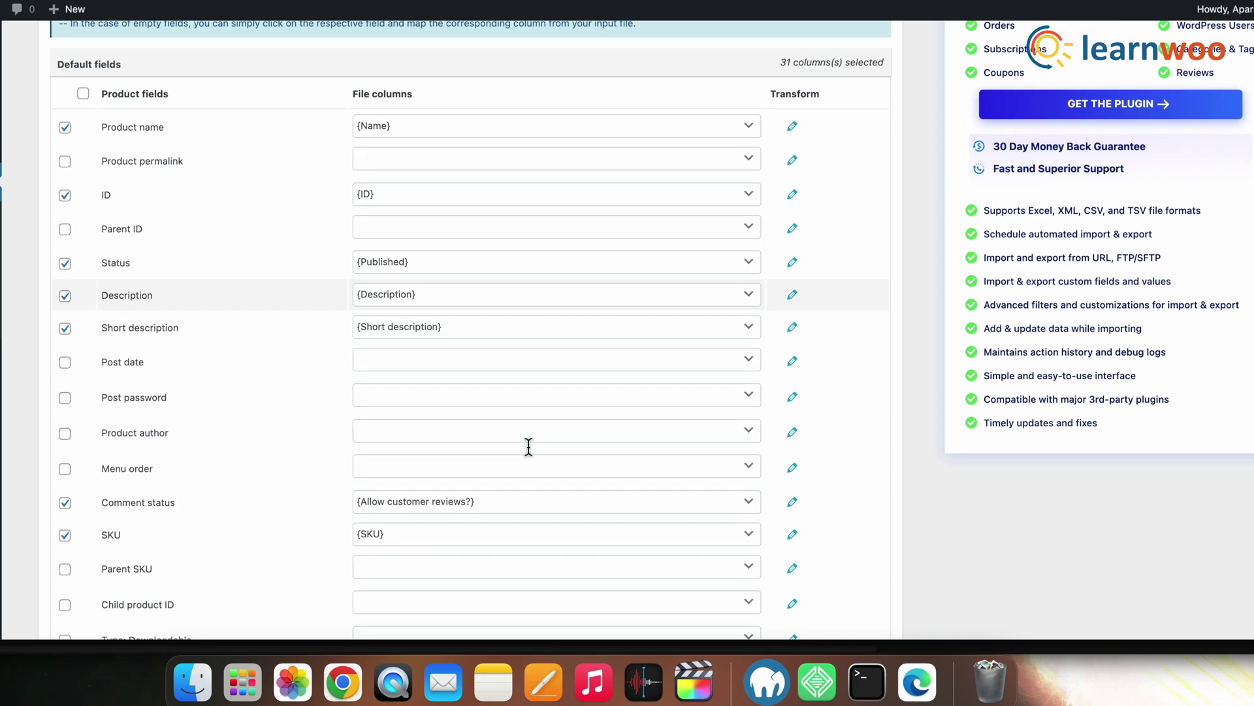
pyautogui.click(66, 162)
pyautogui.click(66, 162)
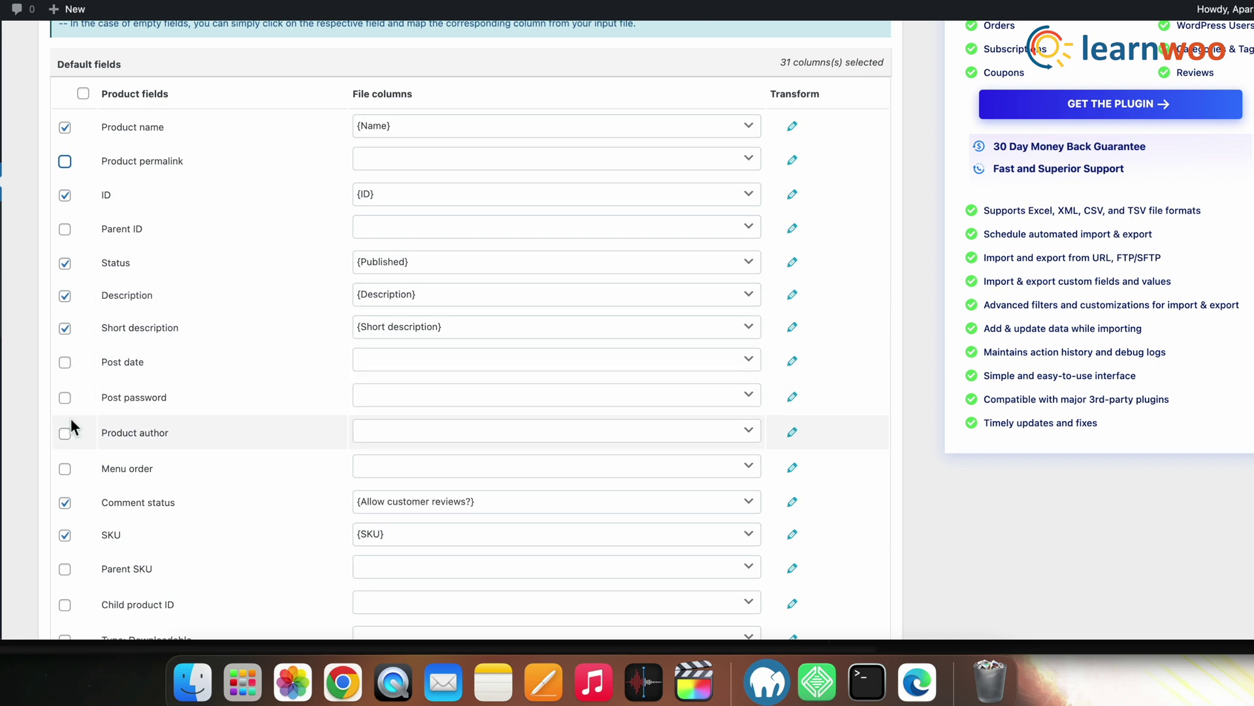
pyautogui.click(609, 394)
pyautogui.click(581, 396)
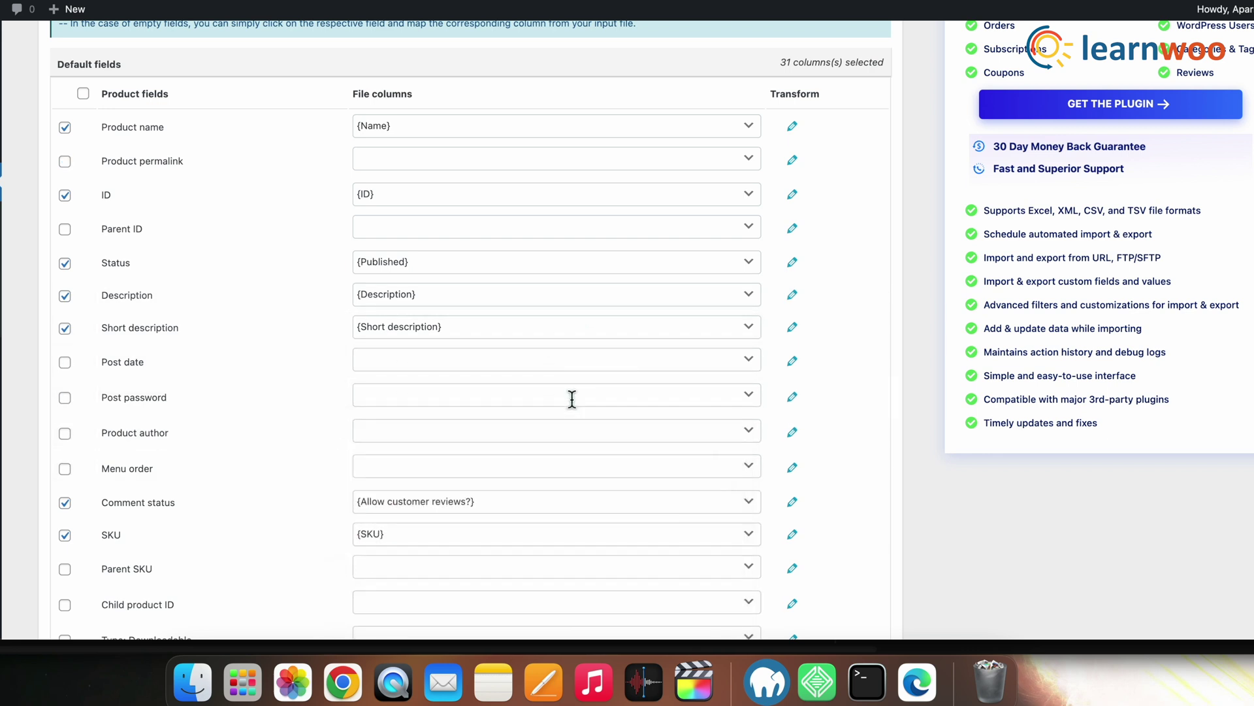
pyautogui.scroll(1, 512, 499)
# - Inspect the Product permalink expression editor and close it unchanged
pyautogui.click(793, 167)
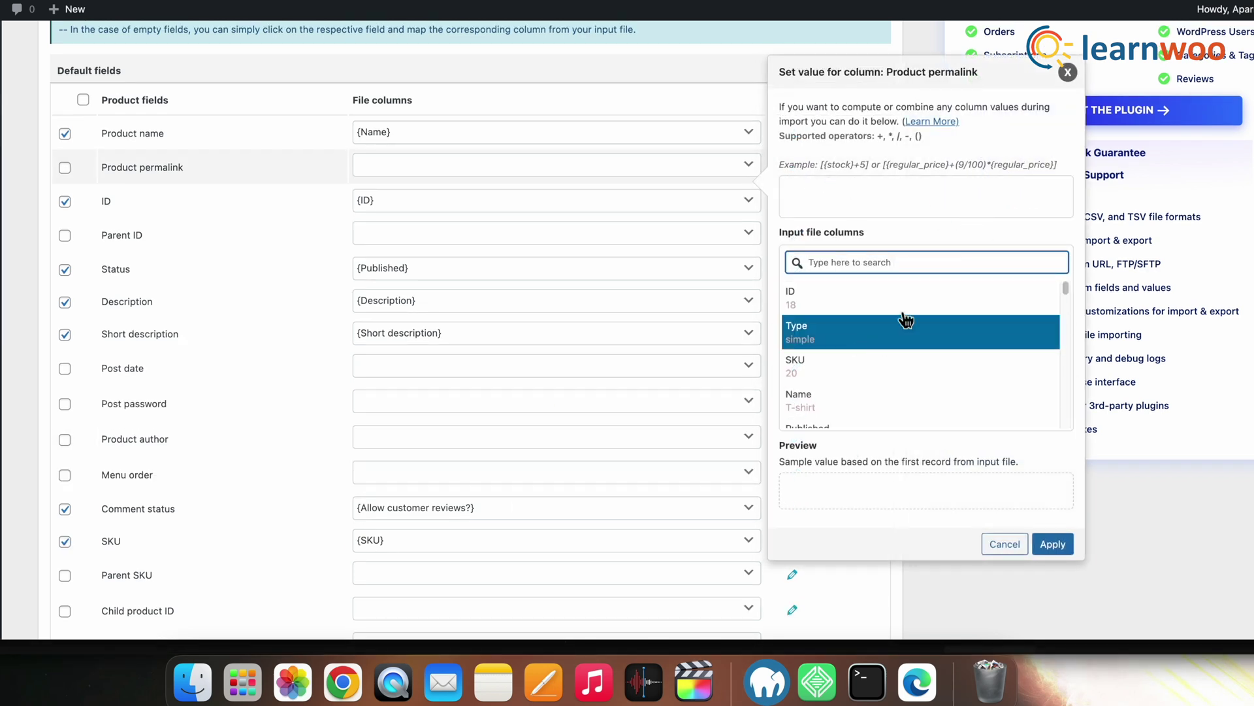
pyautogui.scroll(-5, 880, 484)
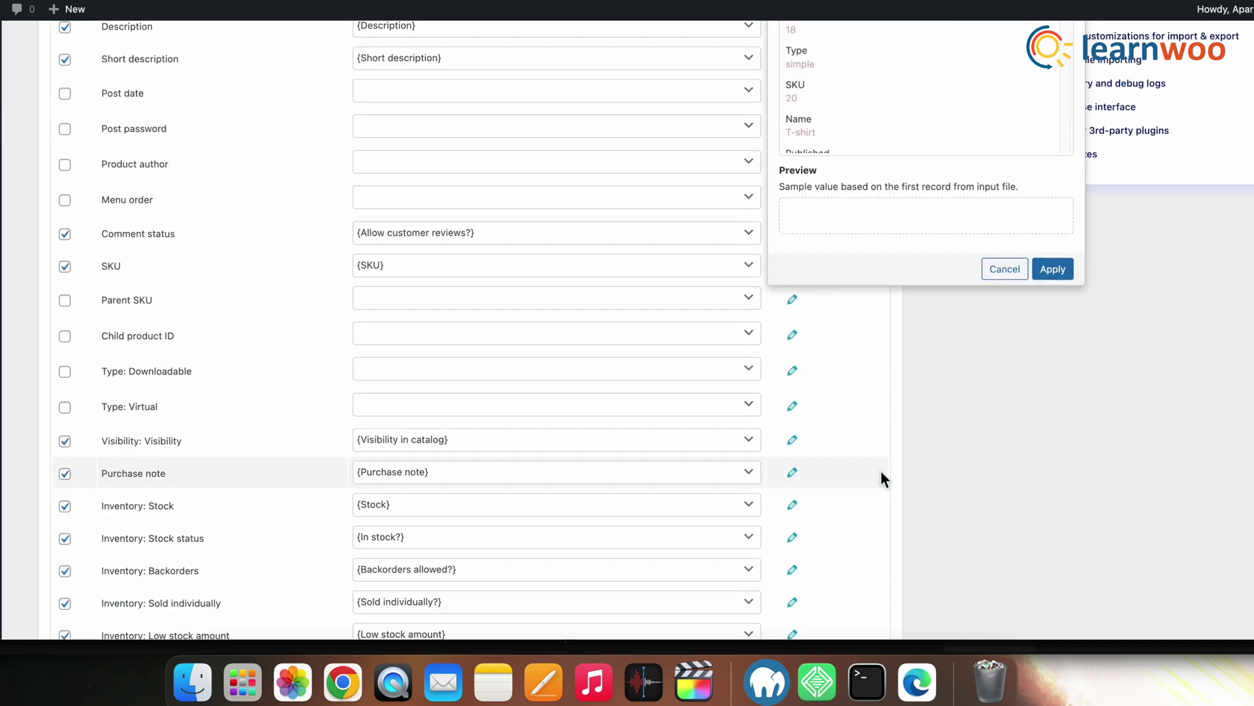
pyautogui.scroll(5, 891, 275)
pyautogui.scroll(-10, 902, 353)
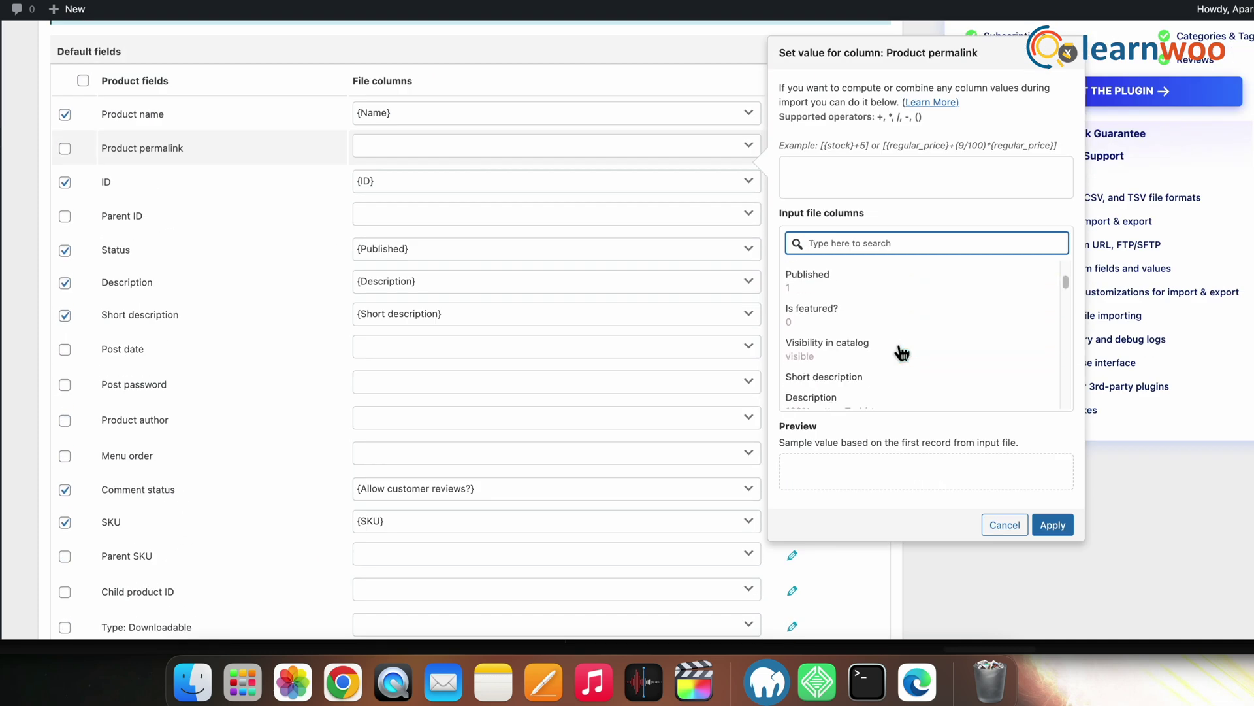
pyautogui.scroll(-5, 902, 353)
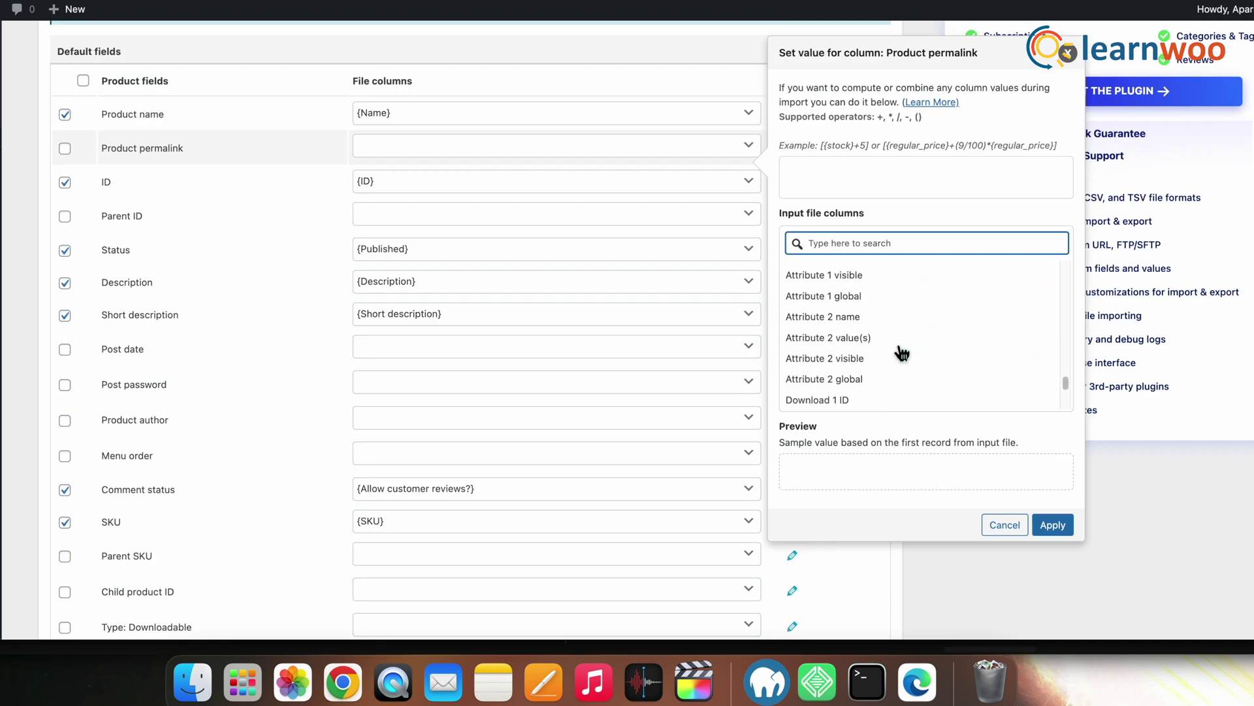
pyautogui.click(320, 139)
# - Expand the Taxonomies and Attributes mappings, then proceed to Step 4 advanced options
pyautogui.scroll(-20, 768, 486)
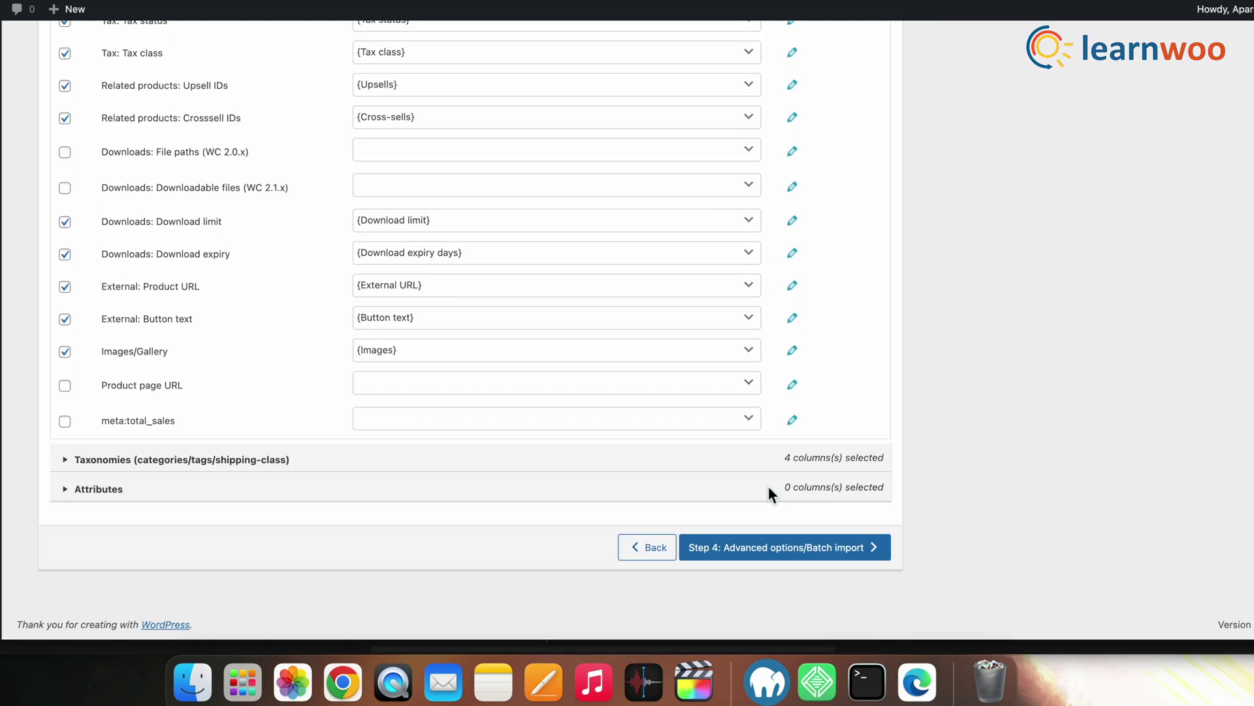
pyautogui.click(58, 461)
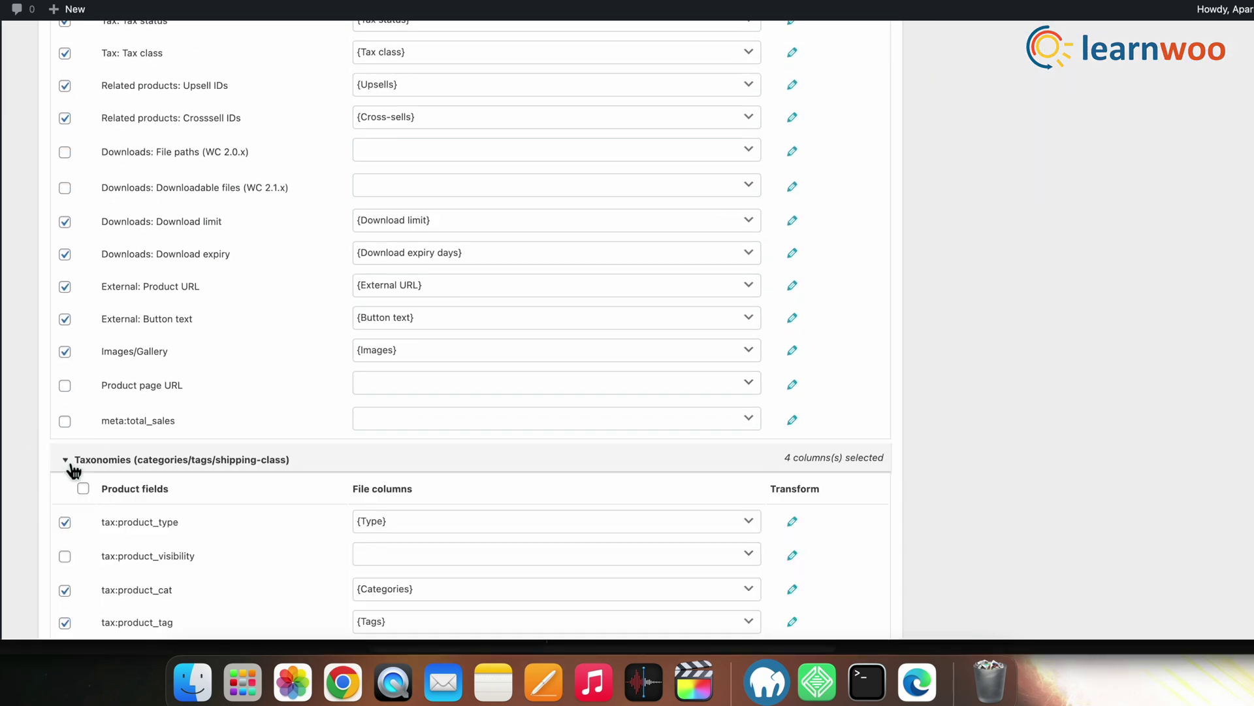
pyautogui.scroll(-3, 376, 543)
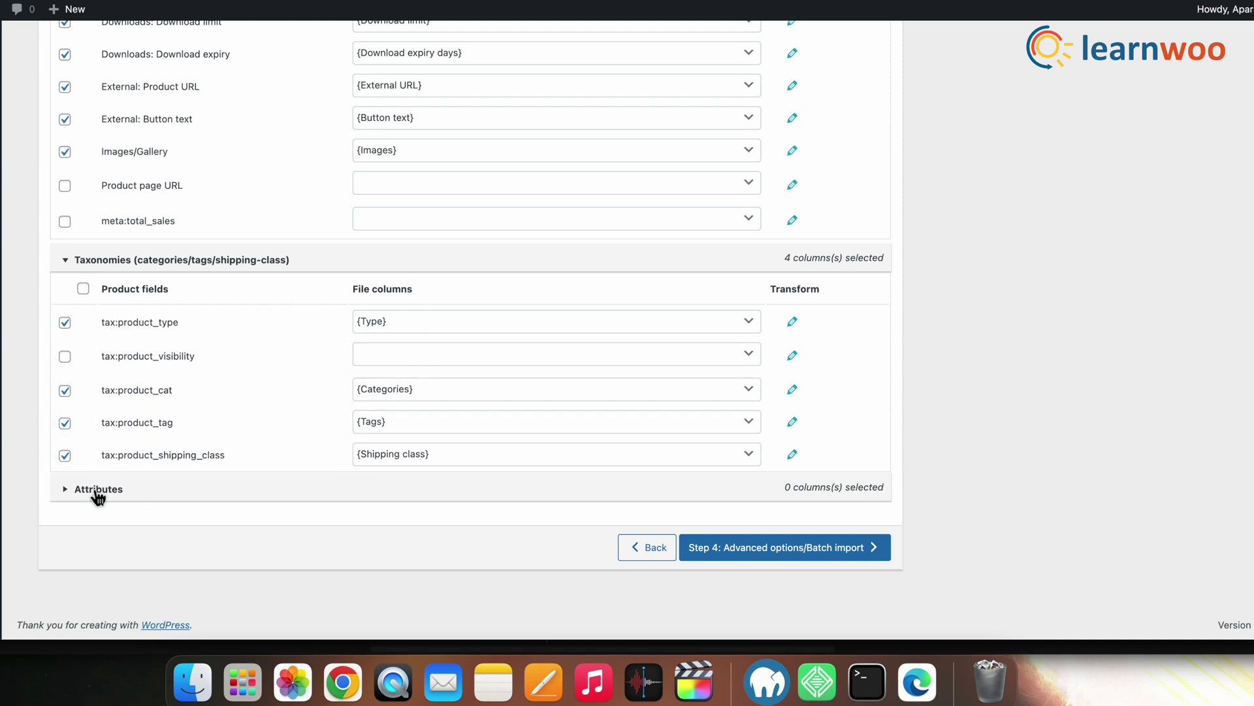
pyautogui.click(74, 495)
pyautogui.scroll(-3, 509, 557)
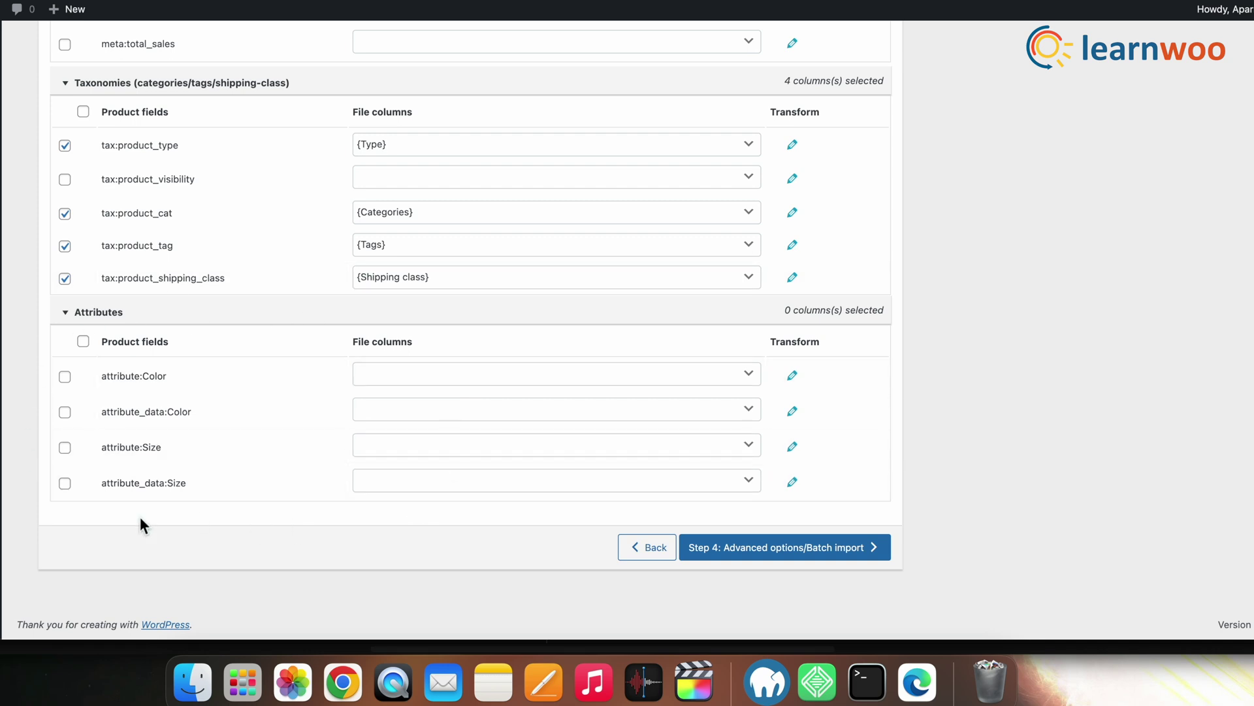
pyautogui.click(783, 550)
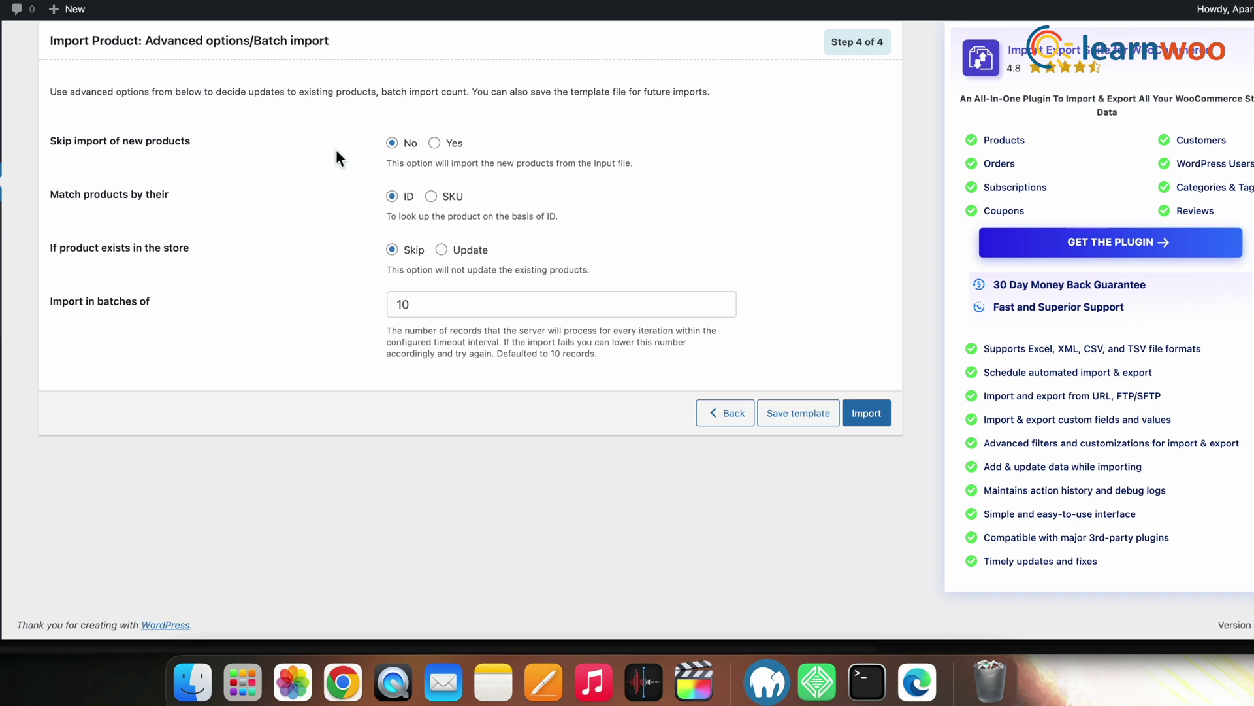
# - Keep matching by ID, update existing products, set batch size to 1, and start the import
pyautogui.click(400, 151)
pyautogui.click(432, 198)
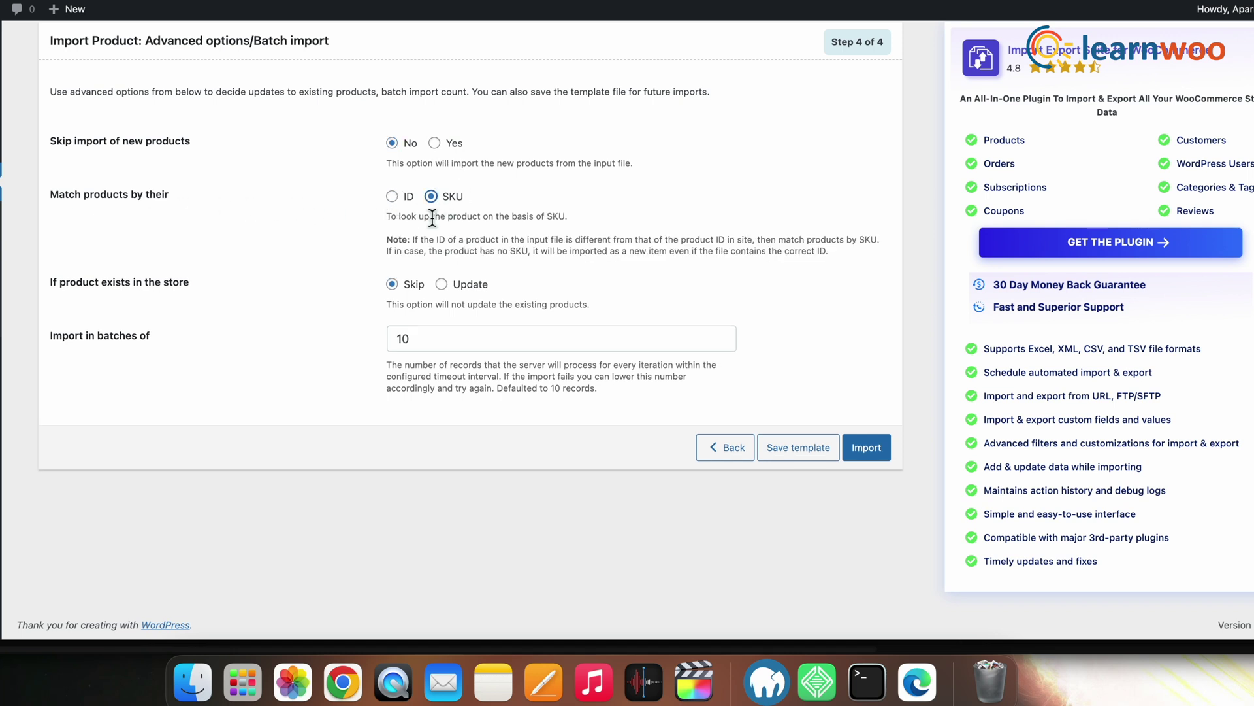
pyautogui.click(392, 197)
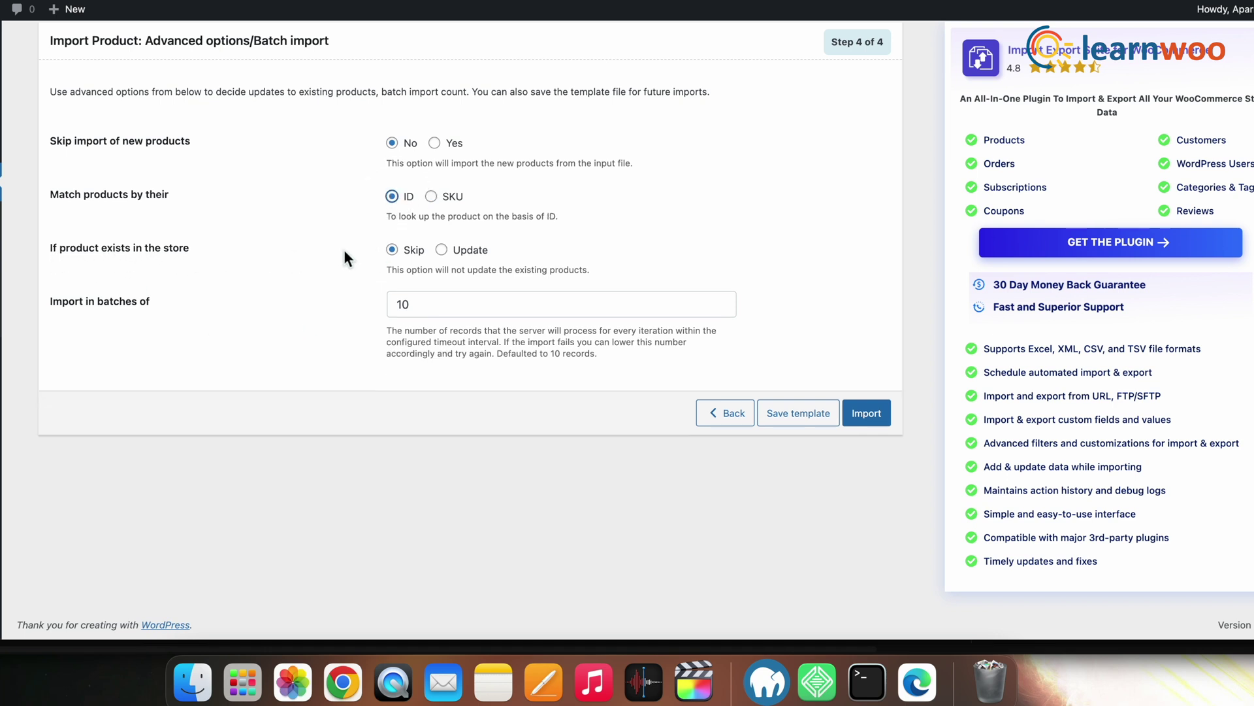
pyautogui.click(441, 249)
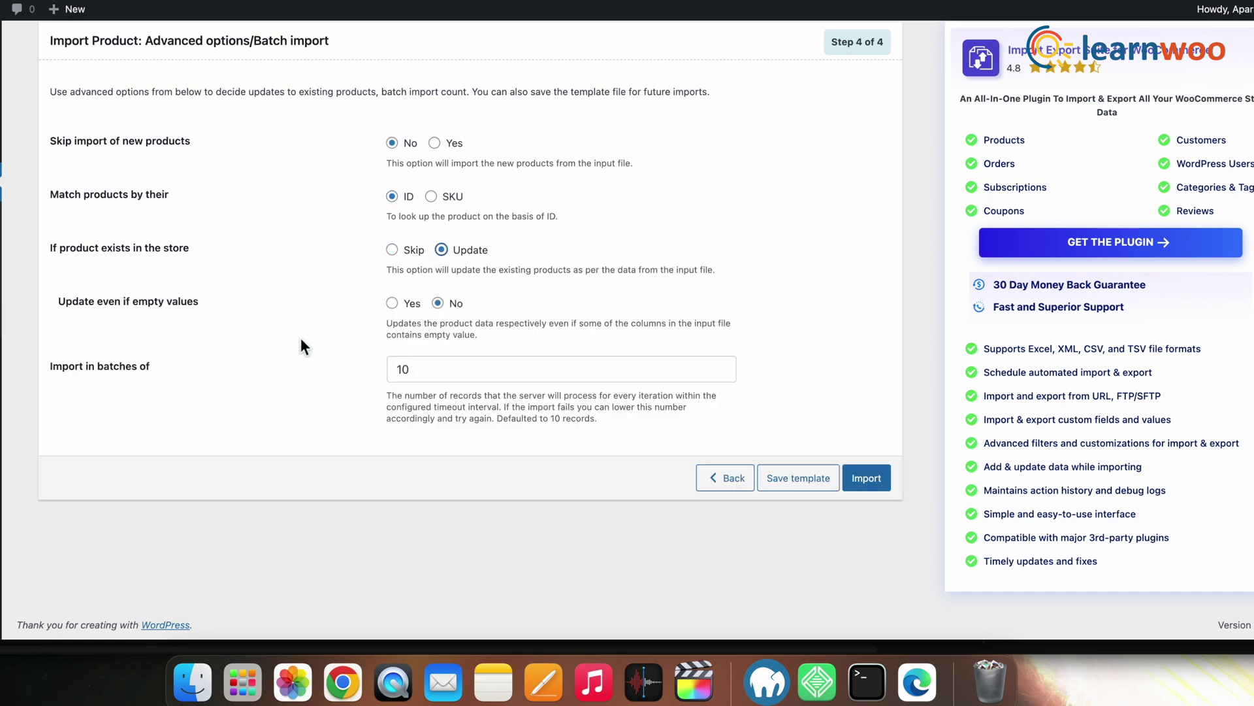
pyautogui.click(533, 370)
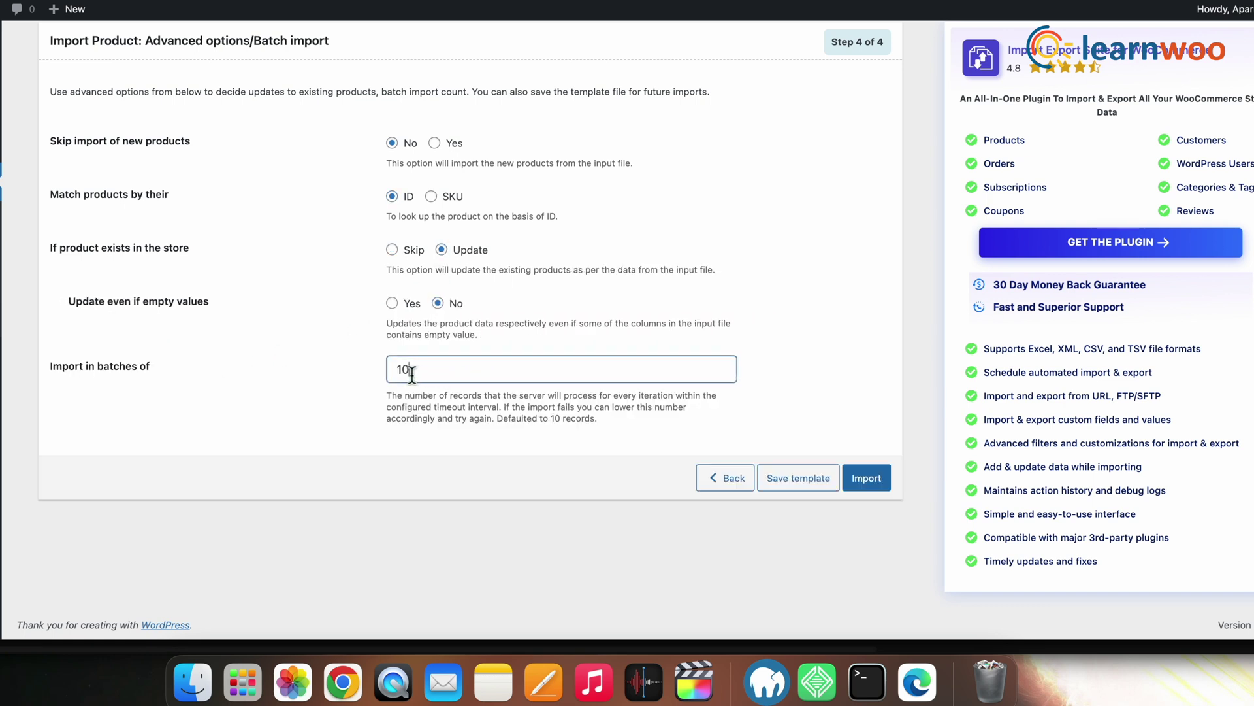
pyautogui.press('BackSpace')
pyautogui.click(869, 482)
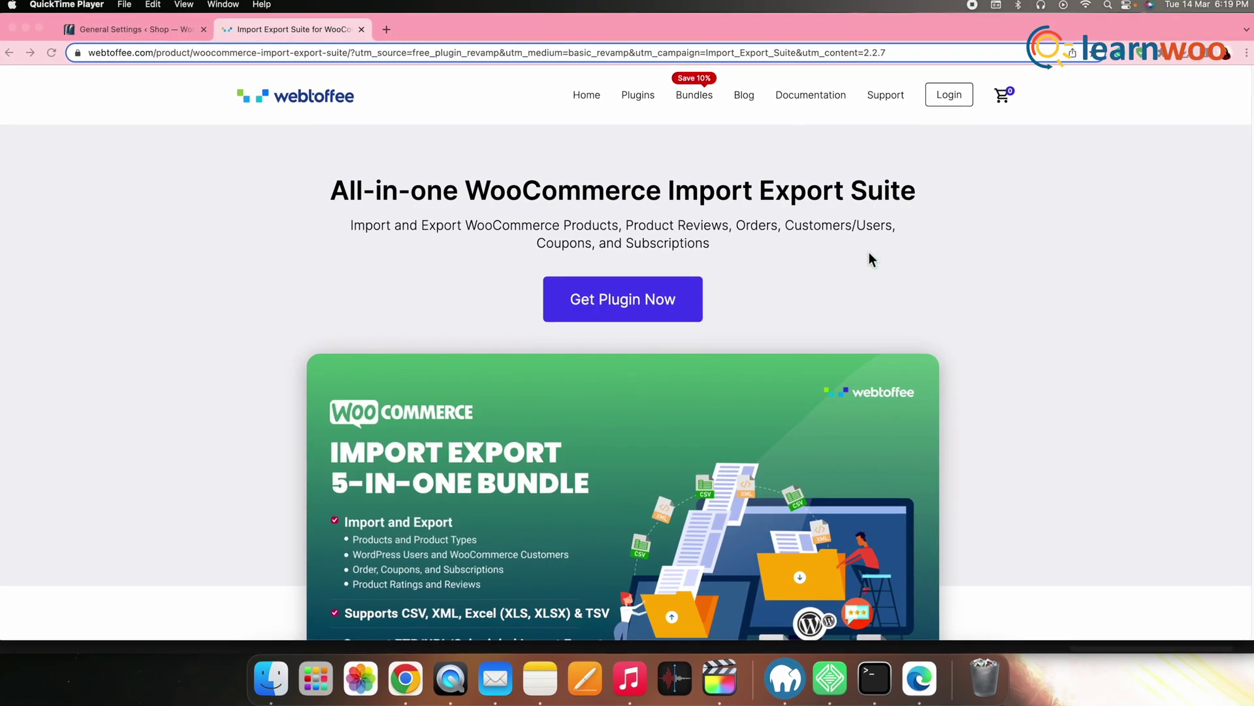
# - Scroll down the Import Export Suite product page to review its features
pyautogui.scroll(-5, 869, 252)
pyautogui.scroll(-10, 875, 251)
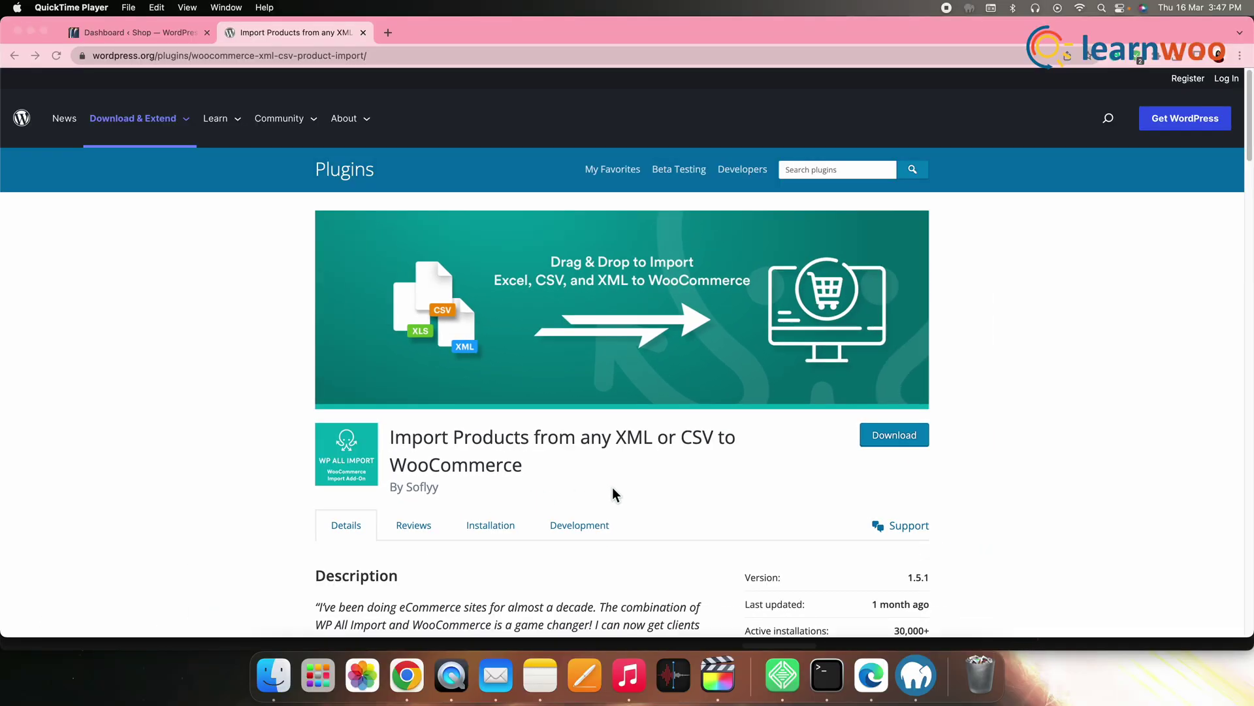
pyautogui.scroll(-3, 613, 487)
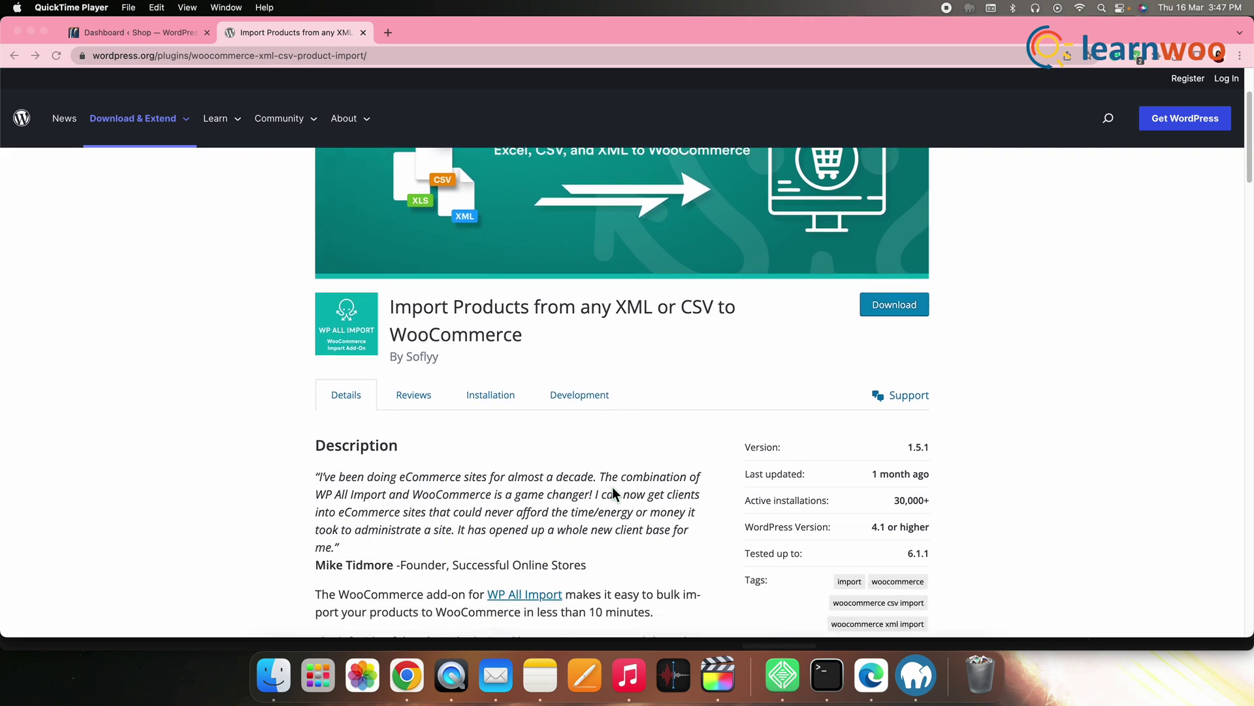
pyautogui.scroll(-3, 613, 488)
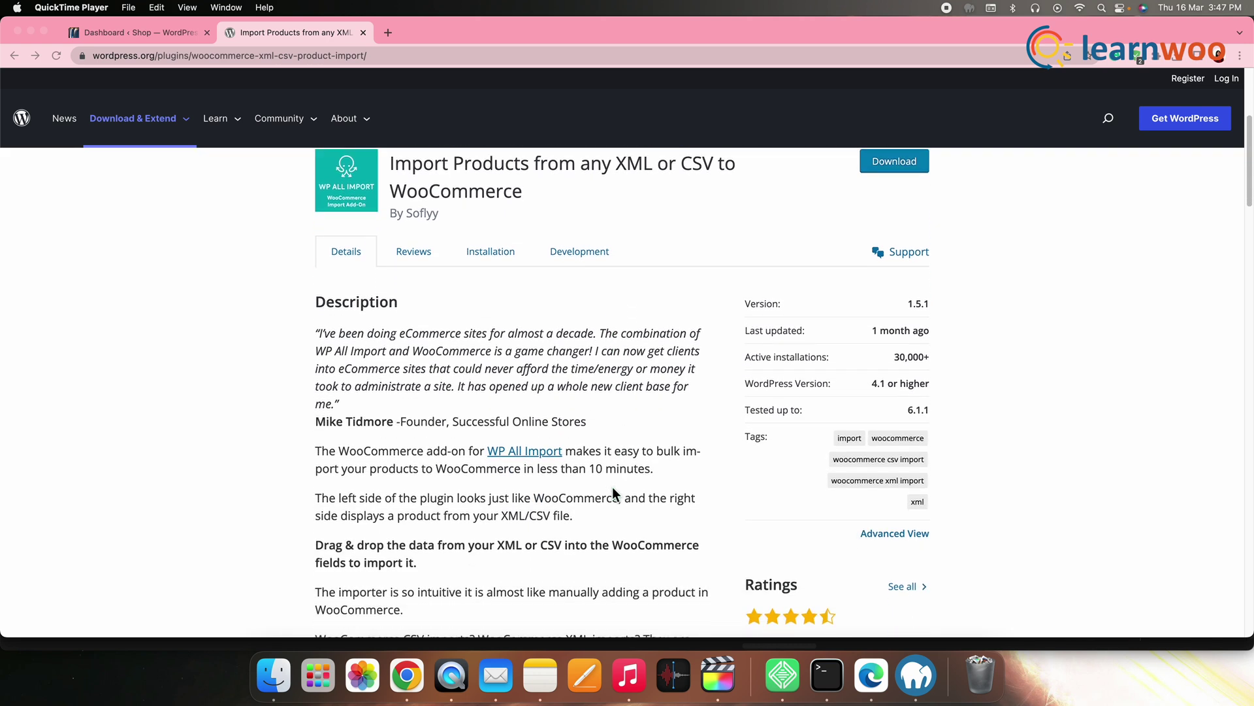
pyautogui.scroll(-6, 612, 487)
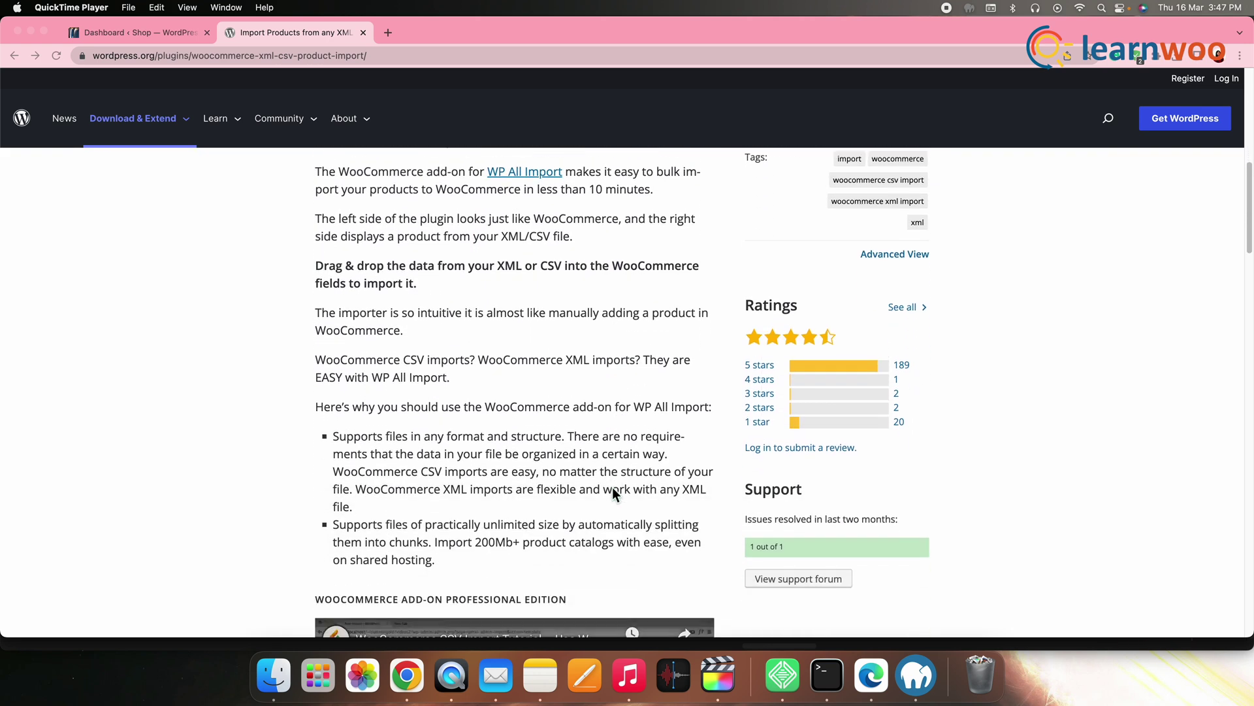
pyautogui.scroll(-3, 612, 487)
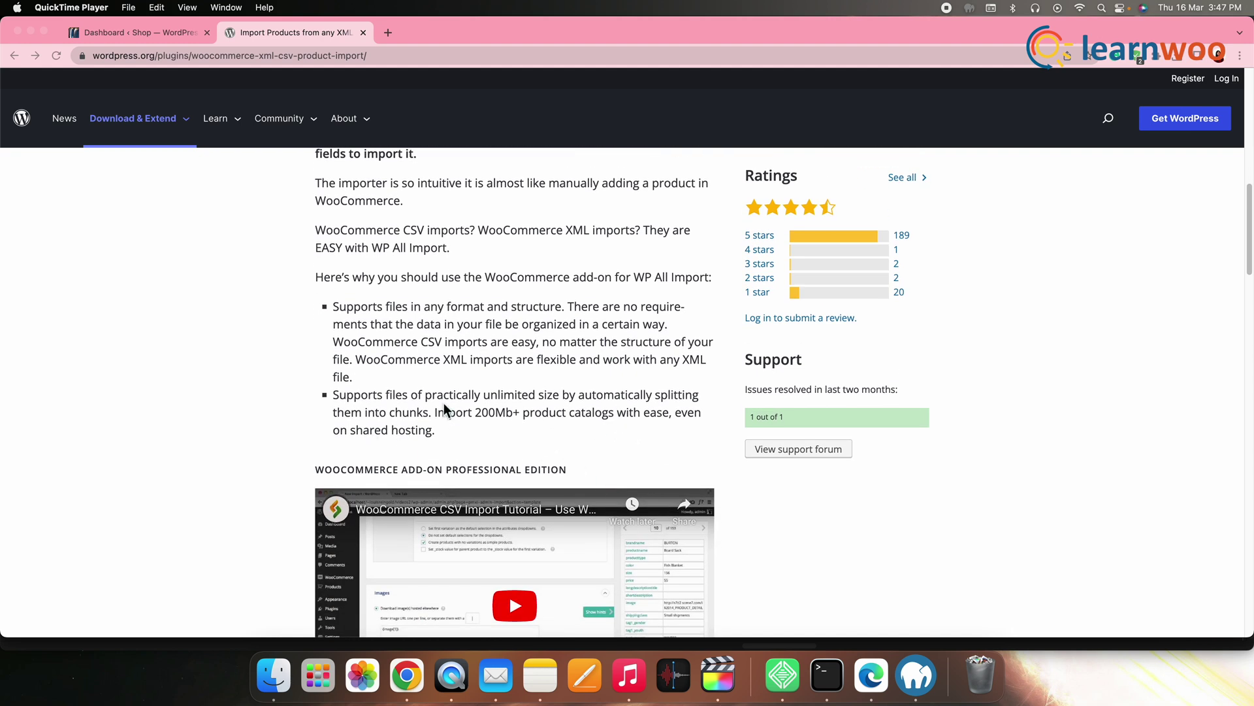
pyautogui.scroll(-10, 550, 469)
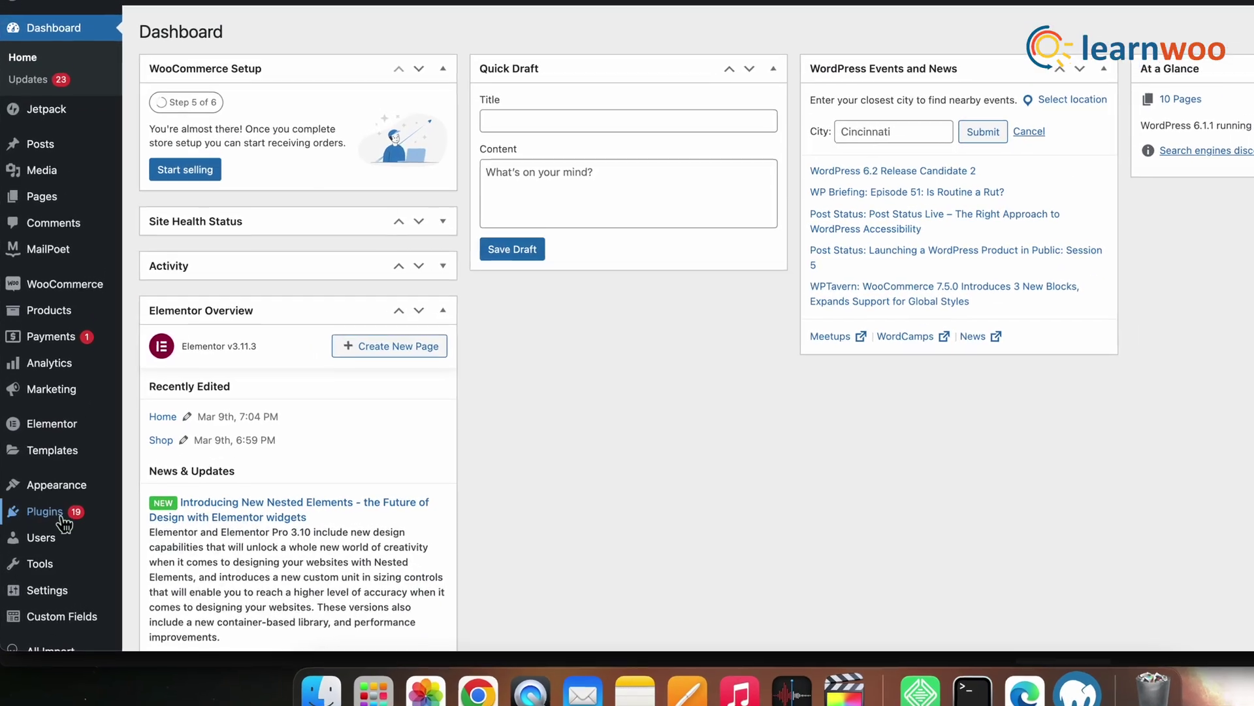
# - Upload the woocommerce-xml-csv-product-import.1.5.1.zip file via Plugins > Add New > Upload Plugin
pyautogui.moveTo(62, 520)
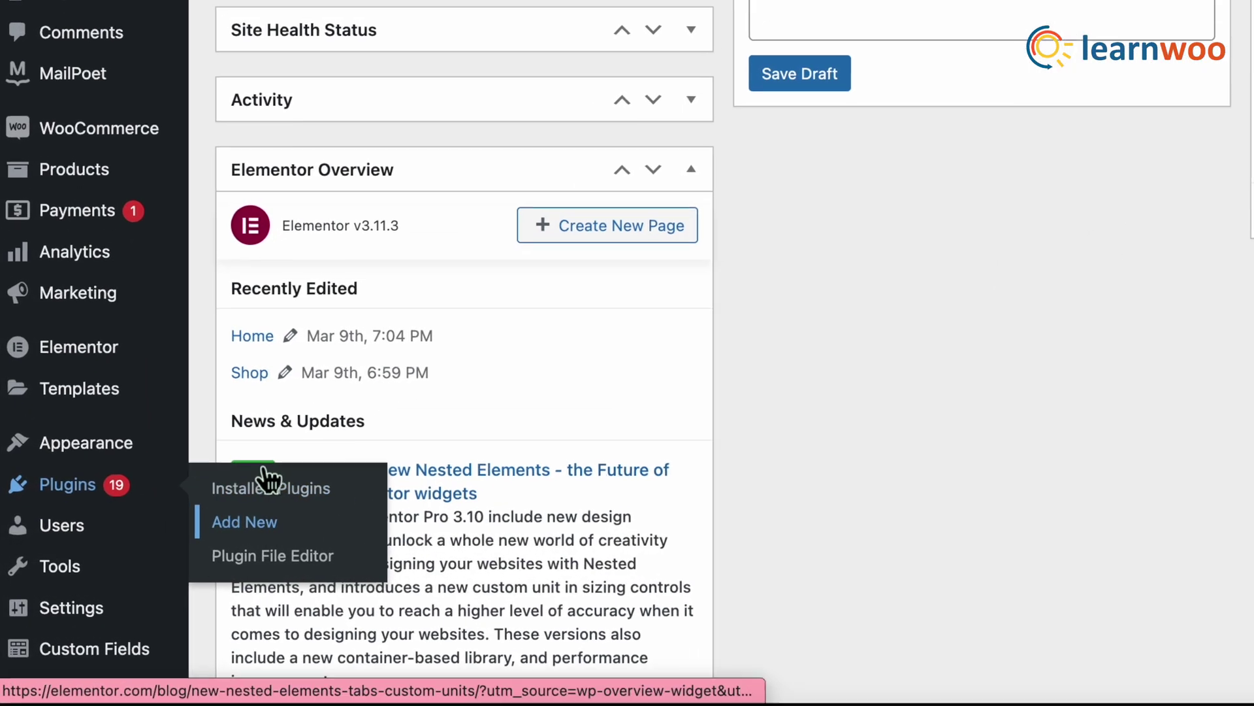
pyautogui.click(244, 521)
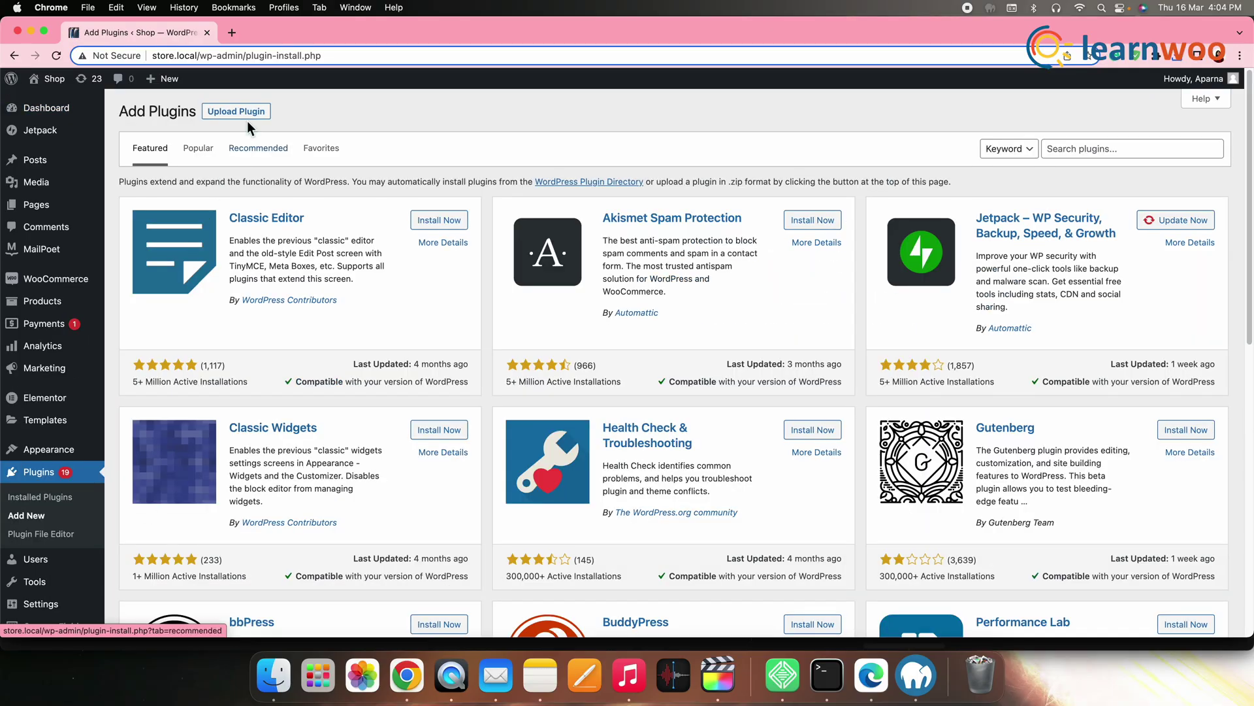
pyautogui.click(237, 112)
pyautogui.click(569, 229)
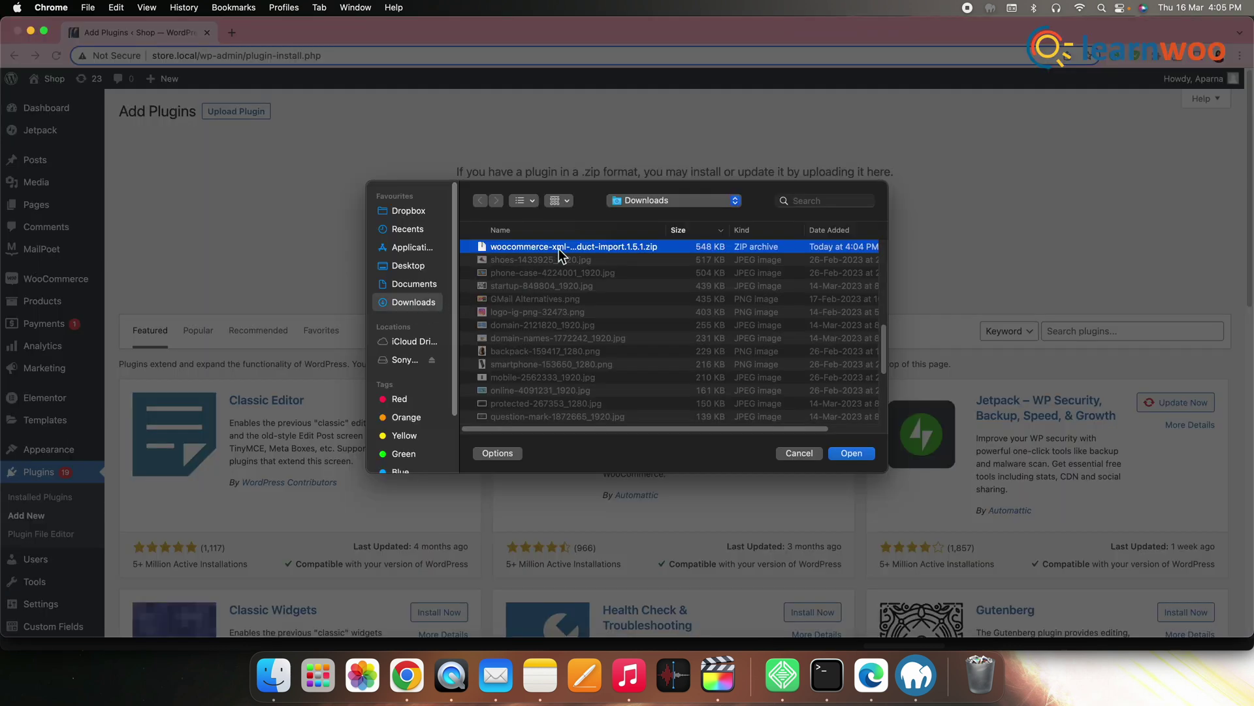
pyautogui.click(856, 456)
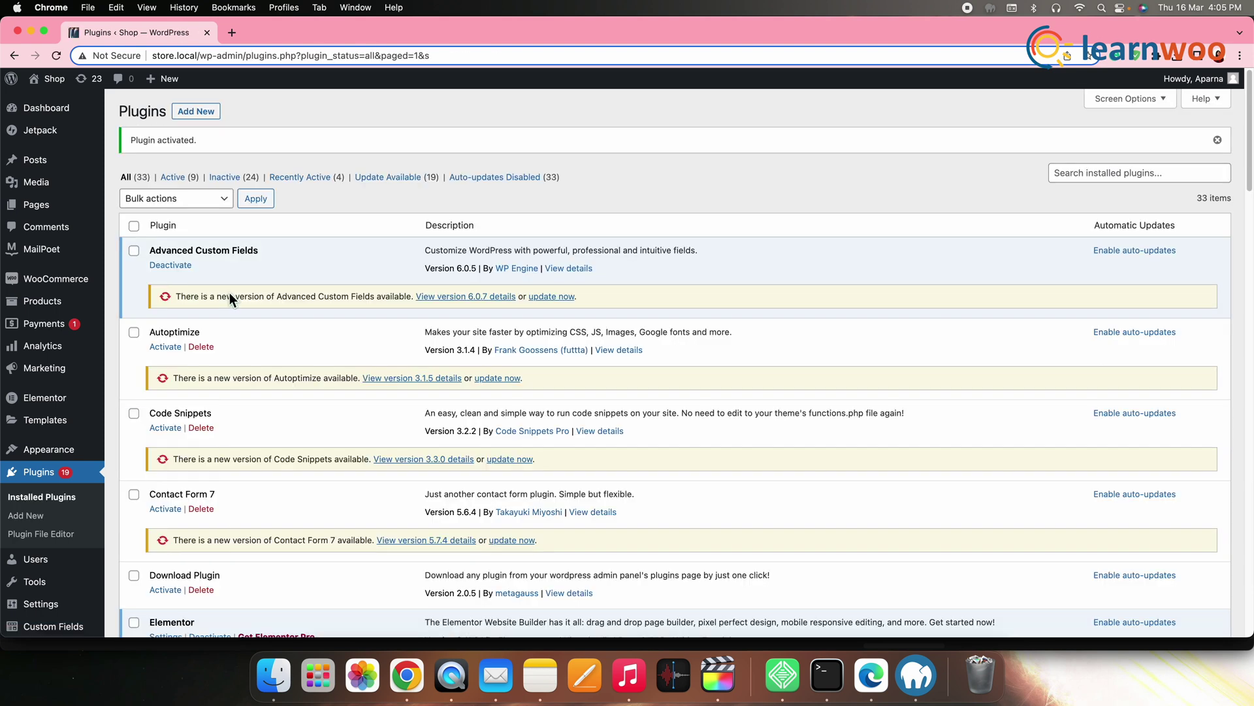
pyautogui.scroll(-10, 229, 291)
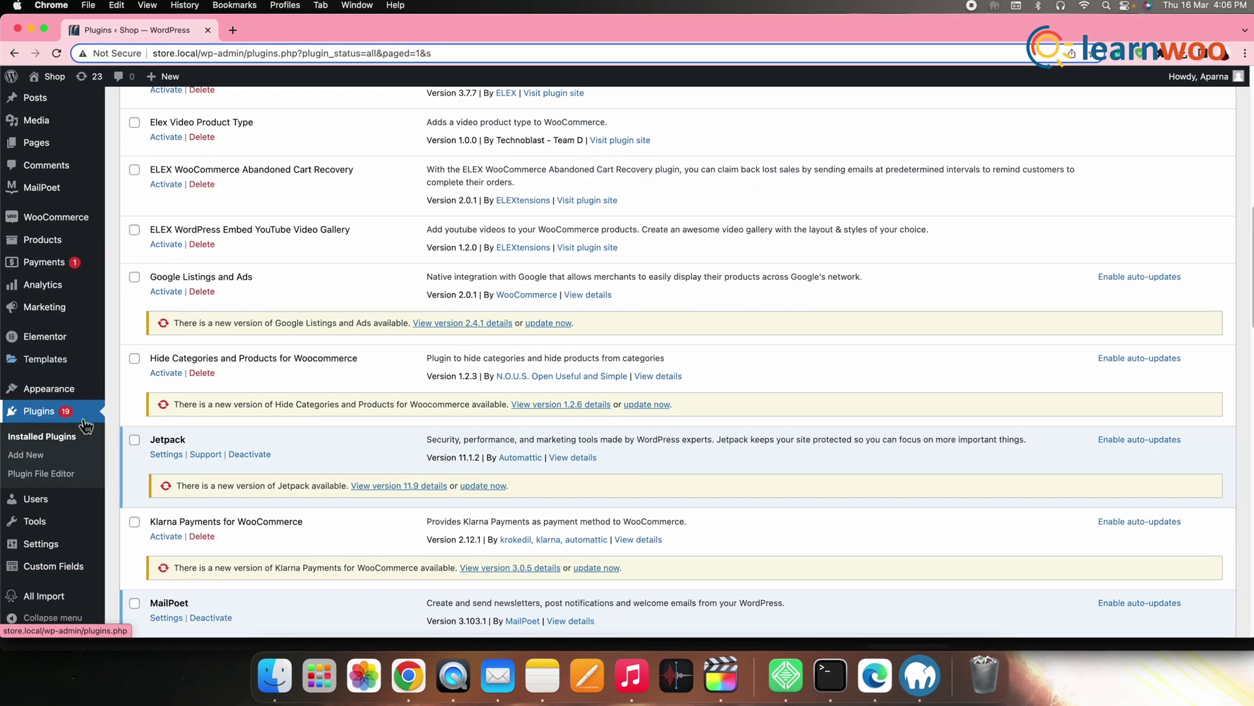
pyautogui.moveTo(64, 608)
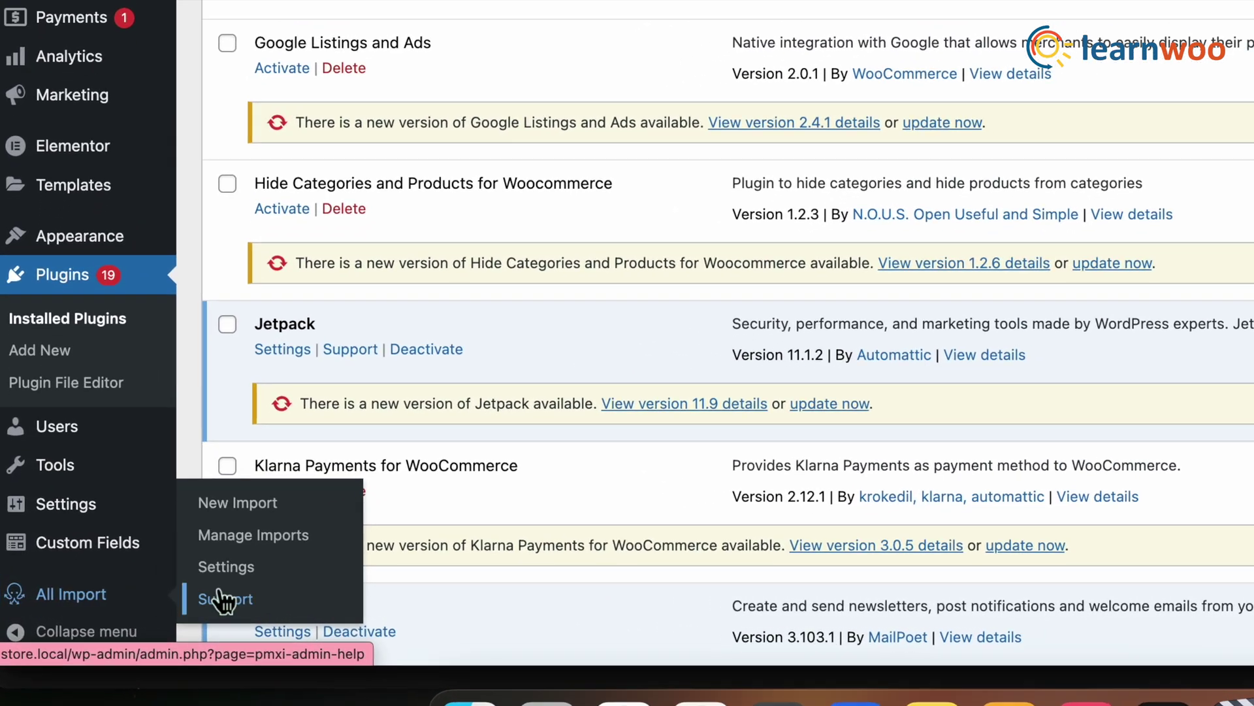
# - Start a new WP All Import import and upload the product export CSV file
pyautogui.click(224, 521)
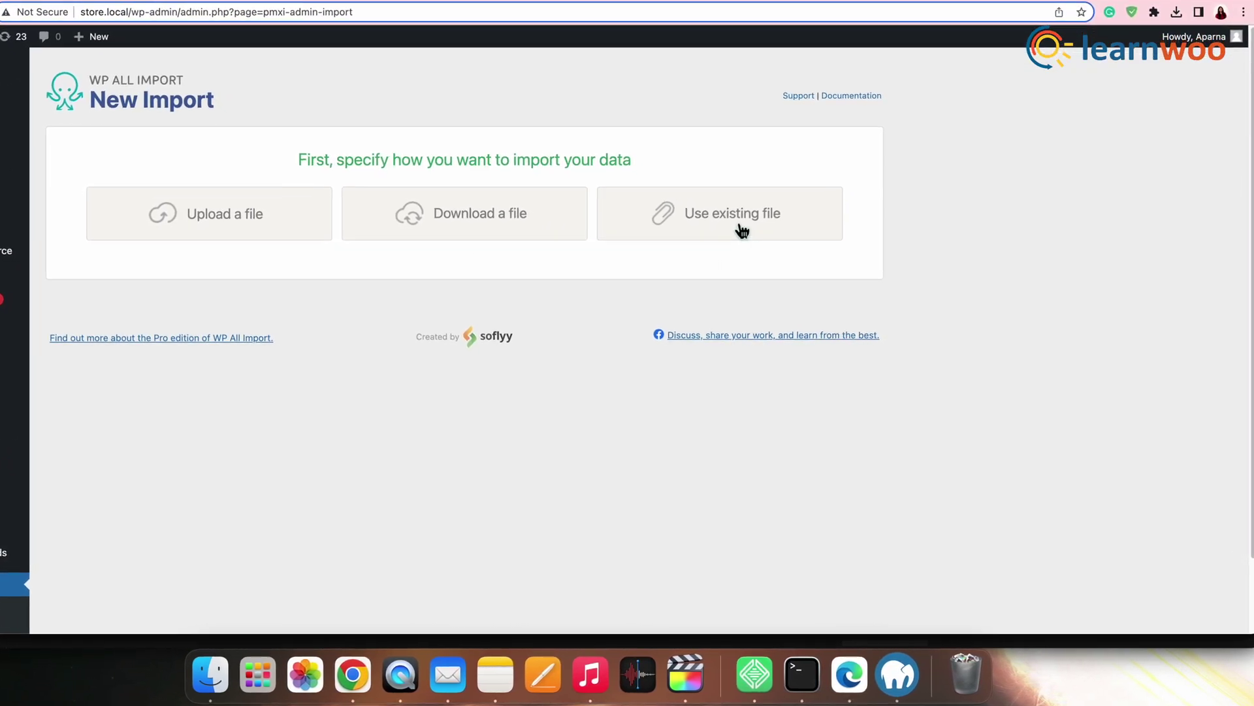
pyautogui.click(677, 214)
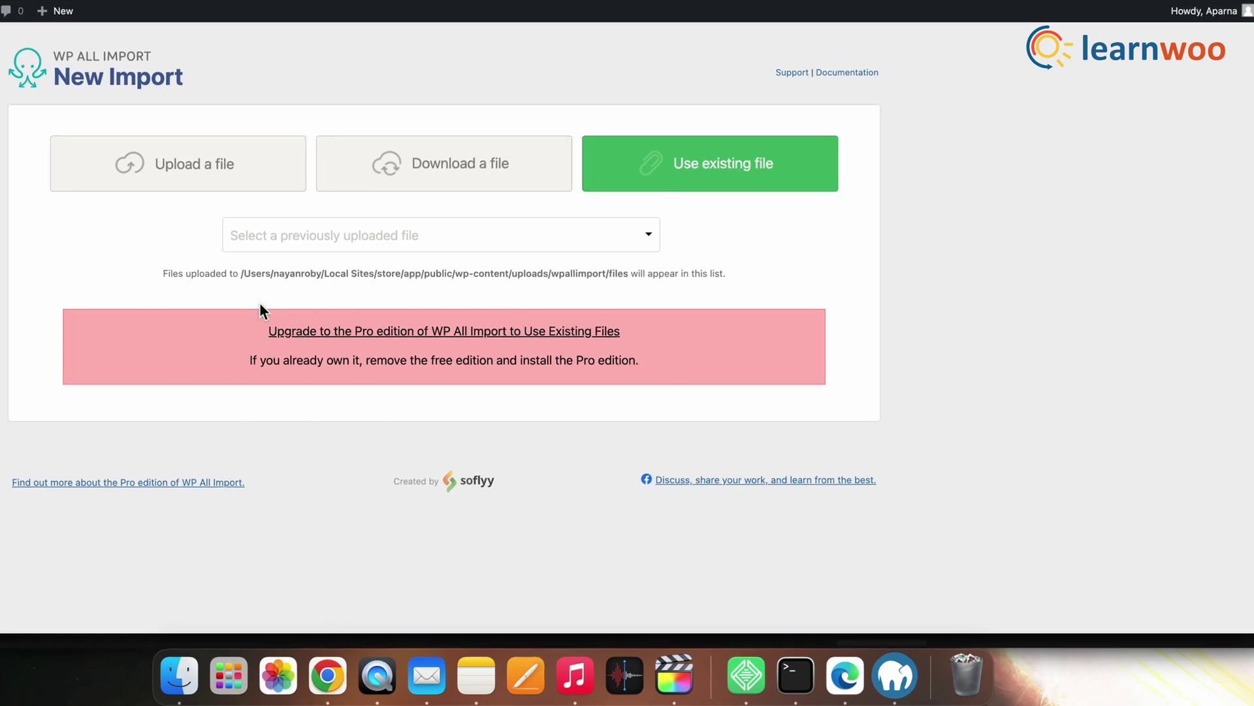
pyautogui.click(193, 161)
pyautogui.click(531, 218)
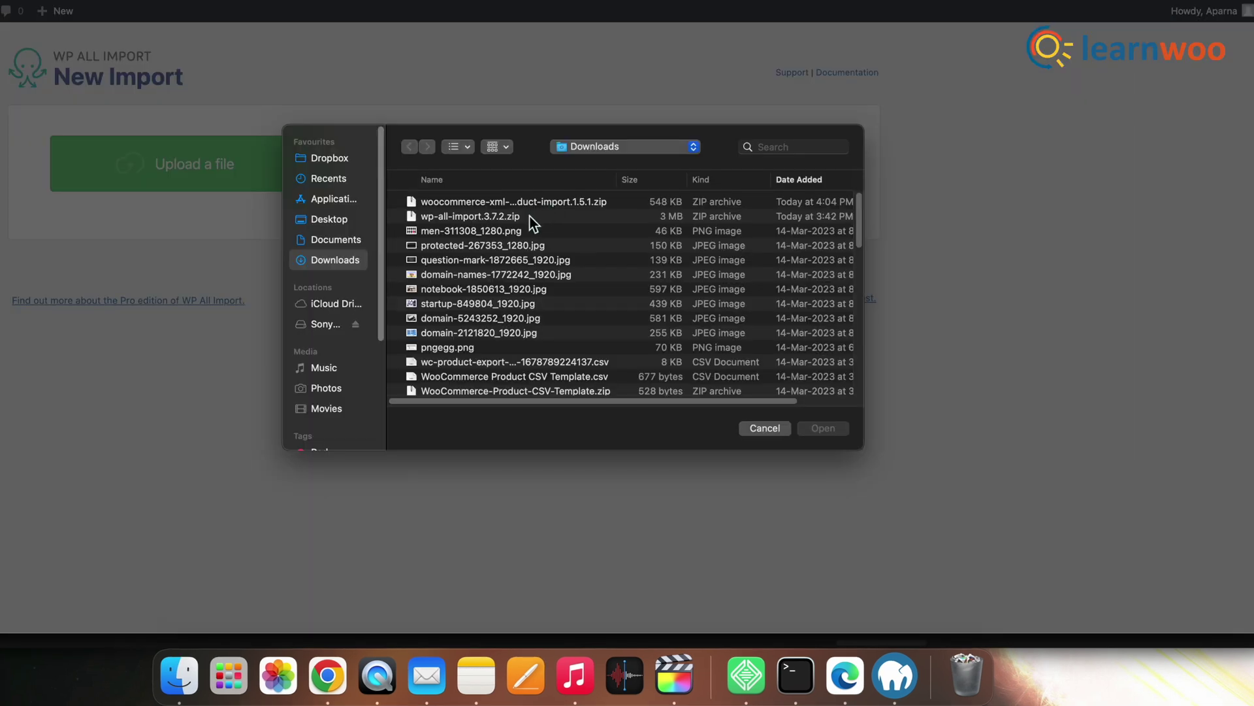
pyautogui.click(535, 361)
pyautogui.click(823, 428)
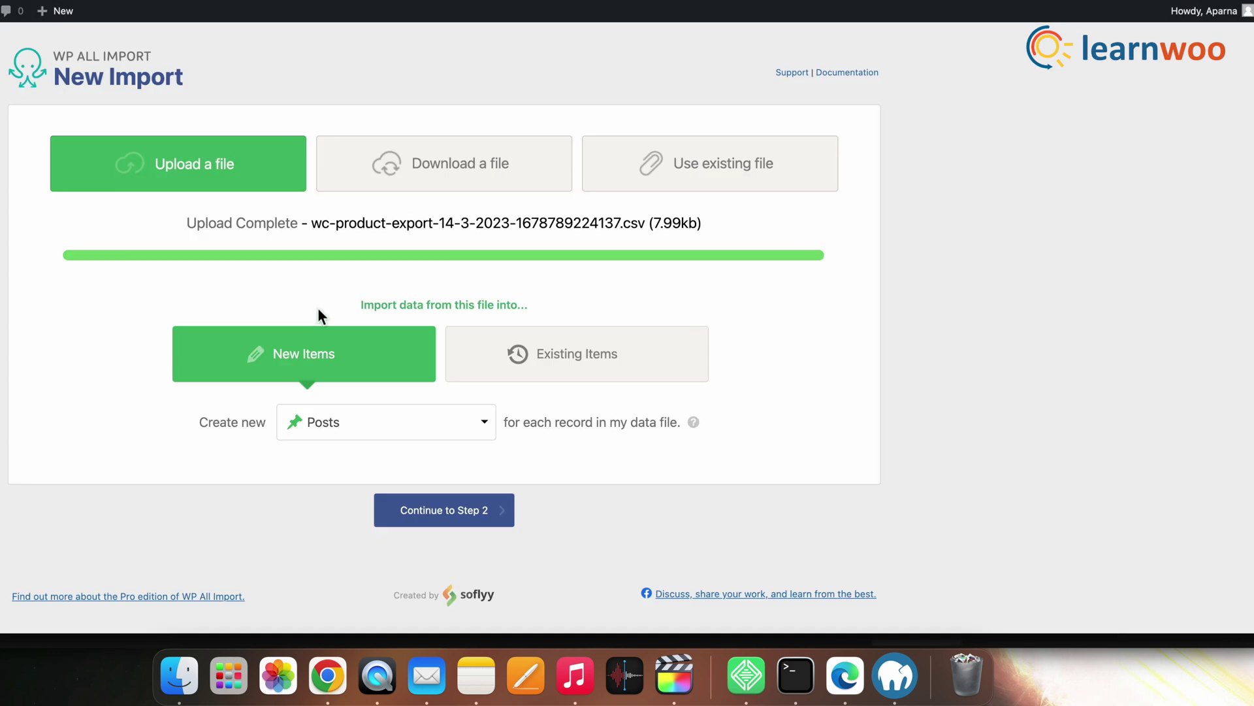
# - Set the import to create new WooCommerce Products and continue to Step 2
pyautogui.click(482, 437)
pyautogui.scroll(-5, 422, 565)
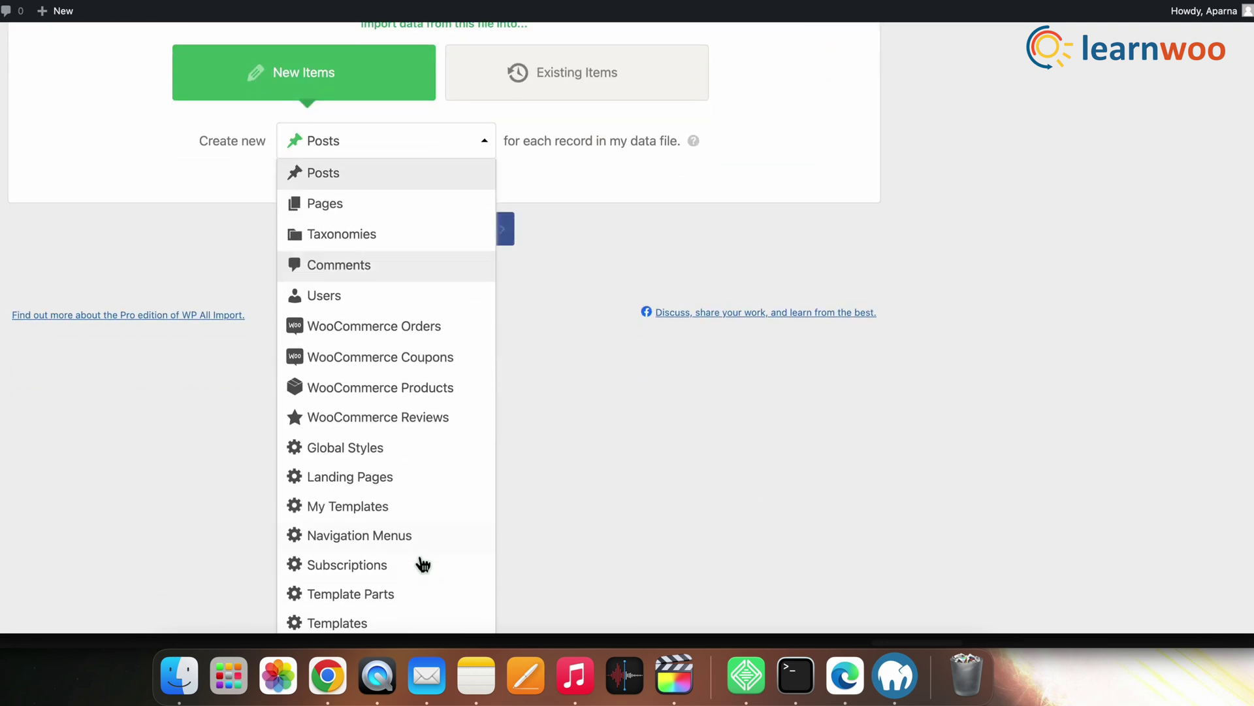
pyautogui.click(401, 392)
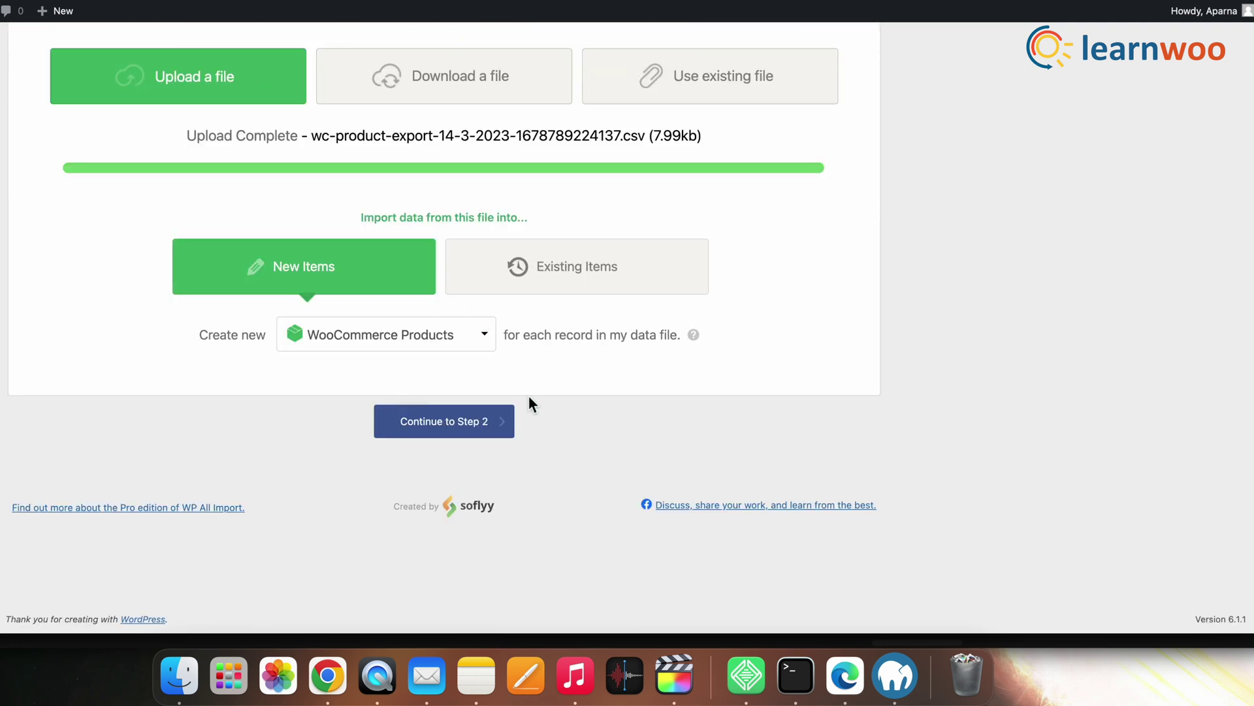
pyautogui.click(478, 428)
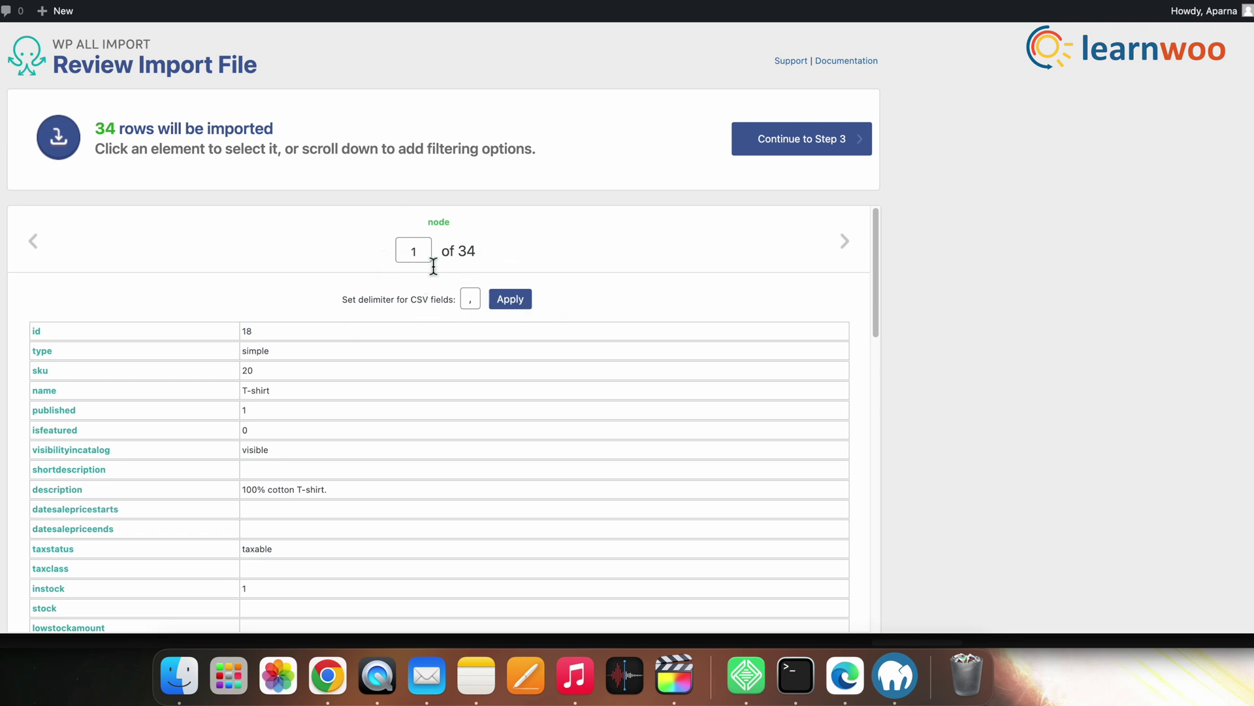
# - Preview records 2 and 3 of the 34-row file, then continue to Step 3
pyautogui.click(847, 248)
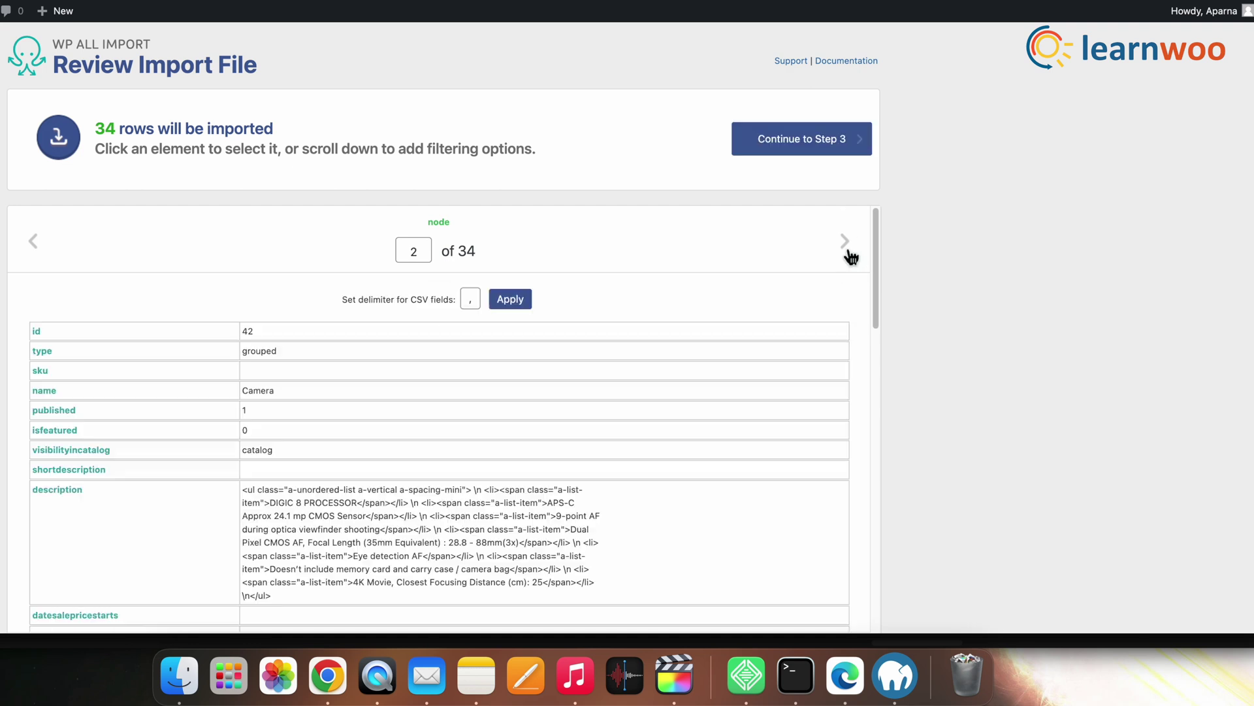
pyautogui.click(848, 250)
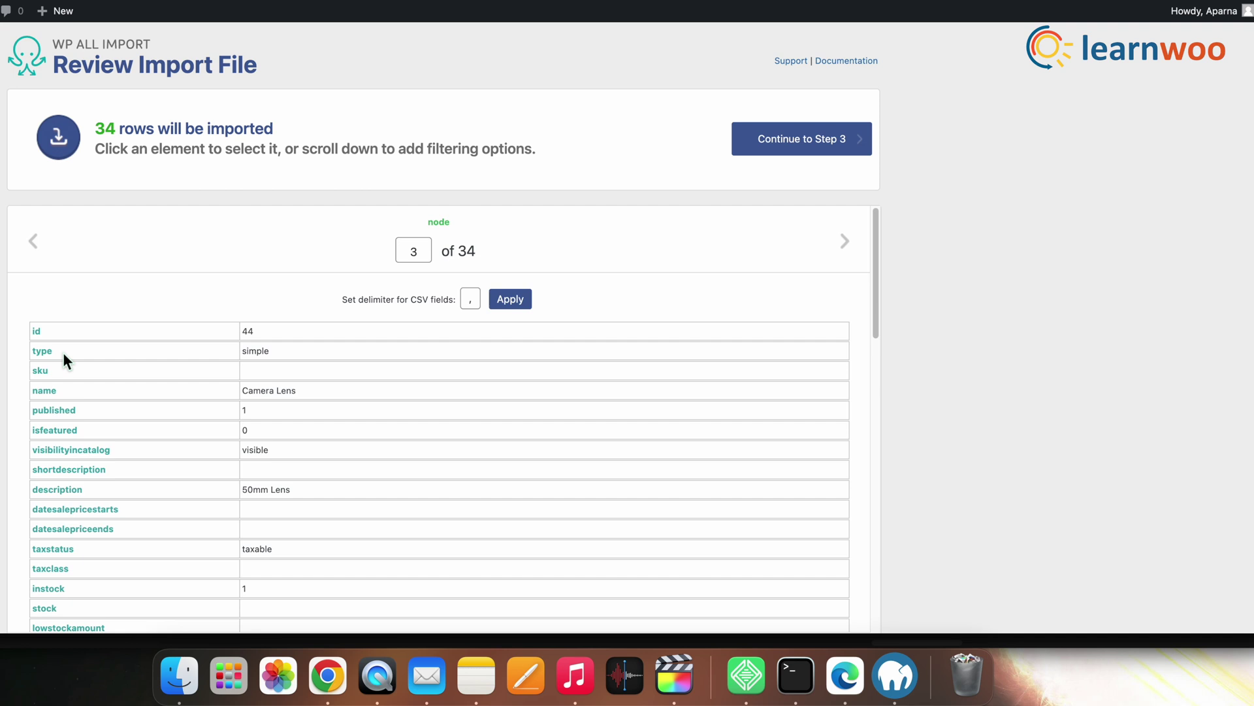
pyautogui.scroll(-5, 339, 516)
pyautogui.scroll(-15, 338, 516)
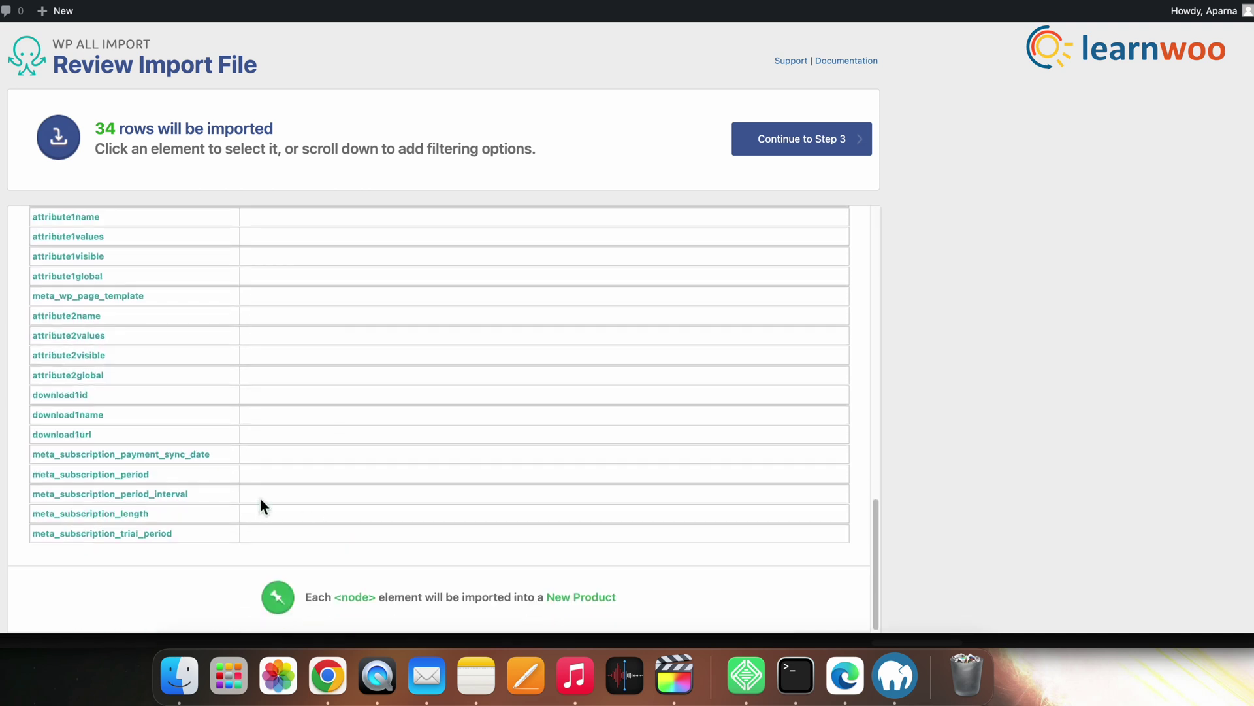
pyautogui.click(829, 156)
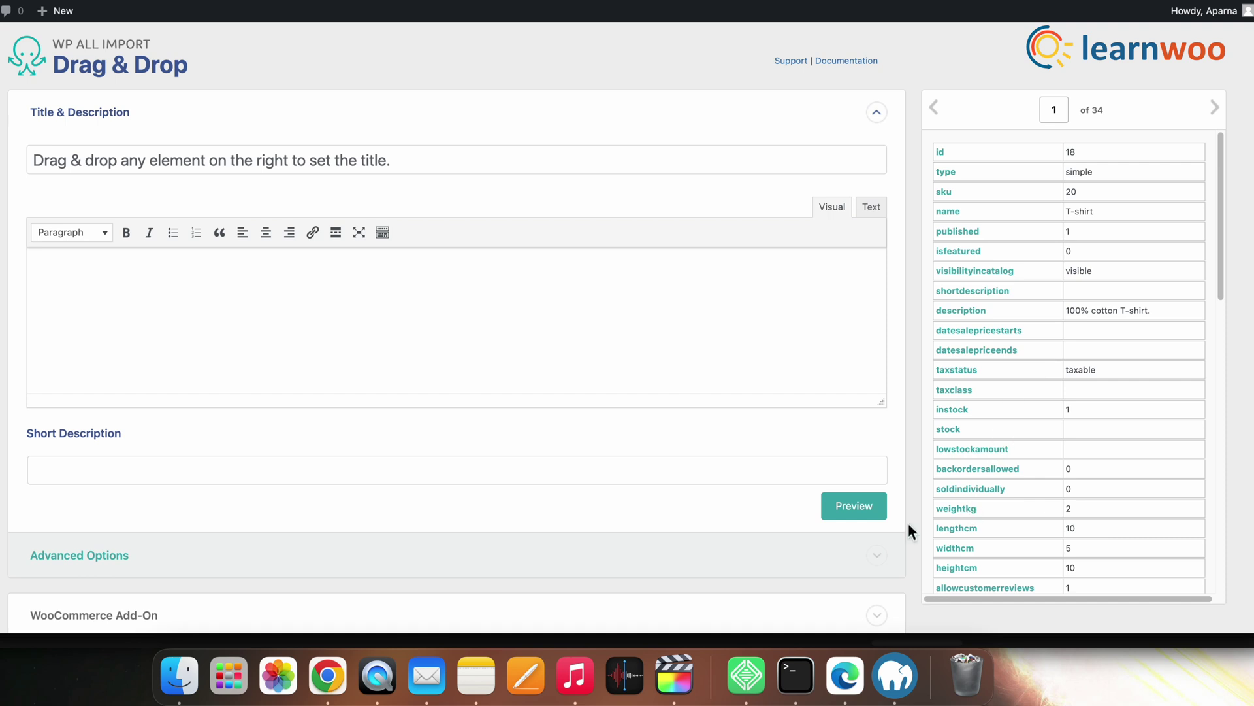
# - Expand the WooCommerce Add-On section and review its pricing and download options
pyautogui.scroll(-6, 673, 546)
pyautogui.scroll(-2, 673, 546)
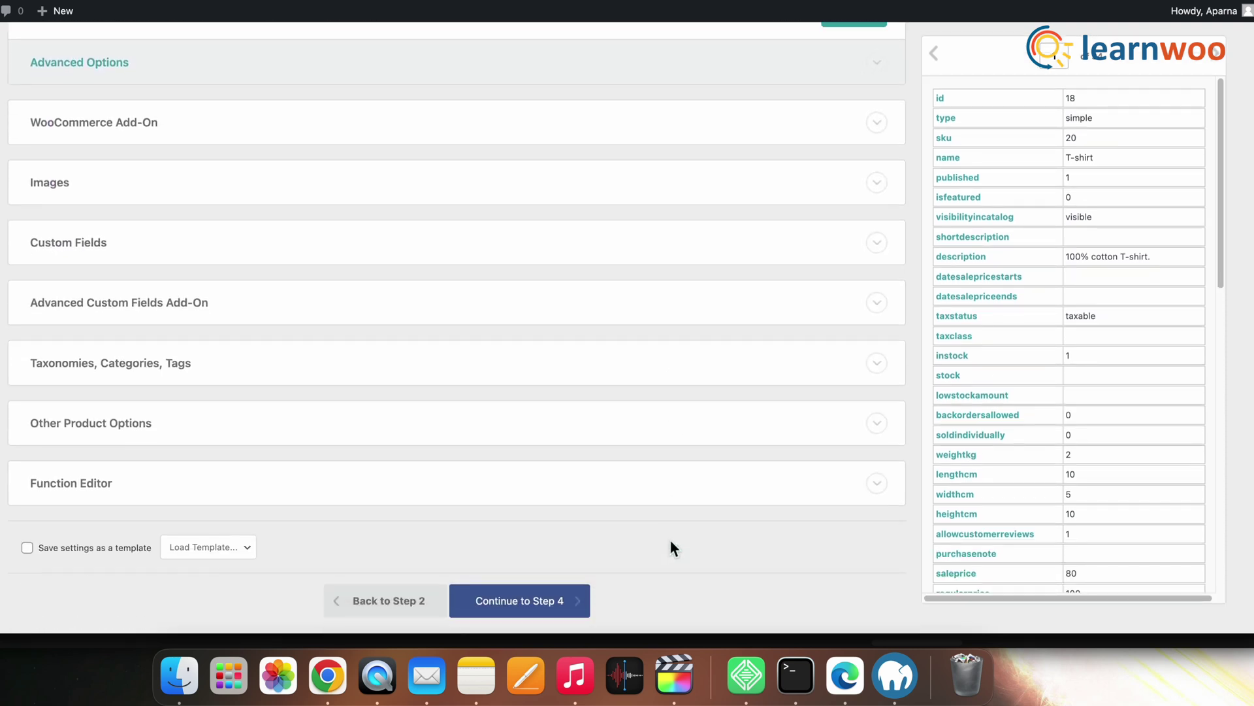
pyautogui.scroll(2, 92, 272)
pyautogui.click(98, 261)
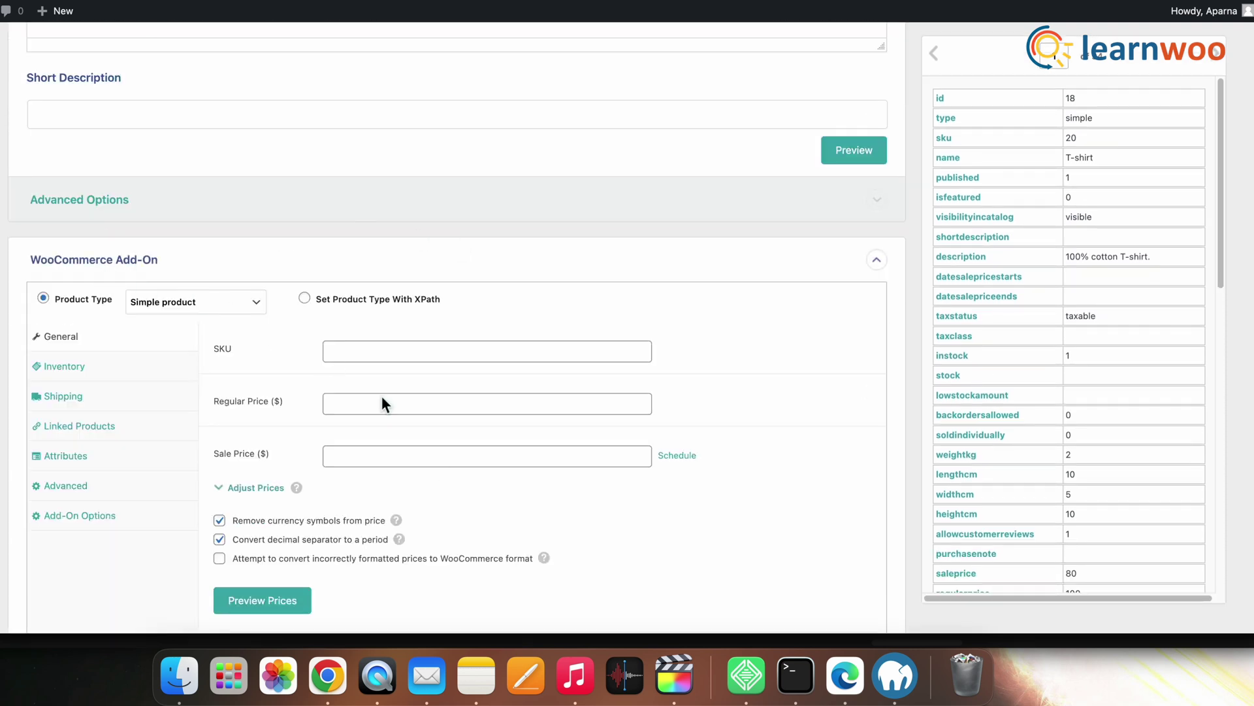
pyautogui.scroll(-3, 468, 512)
pyautogui.moveTo(100, 178); pyautogui.dragTo(405, 588)
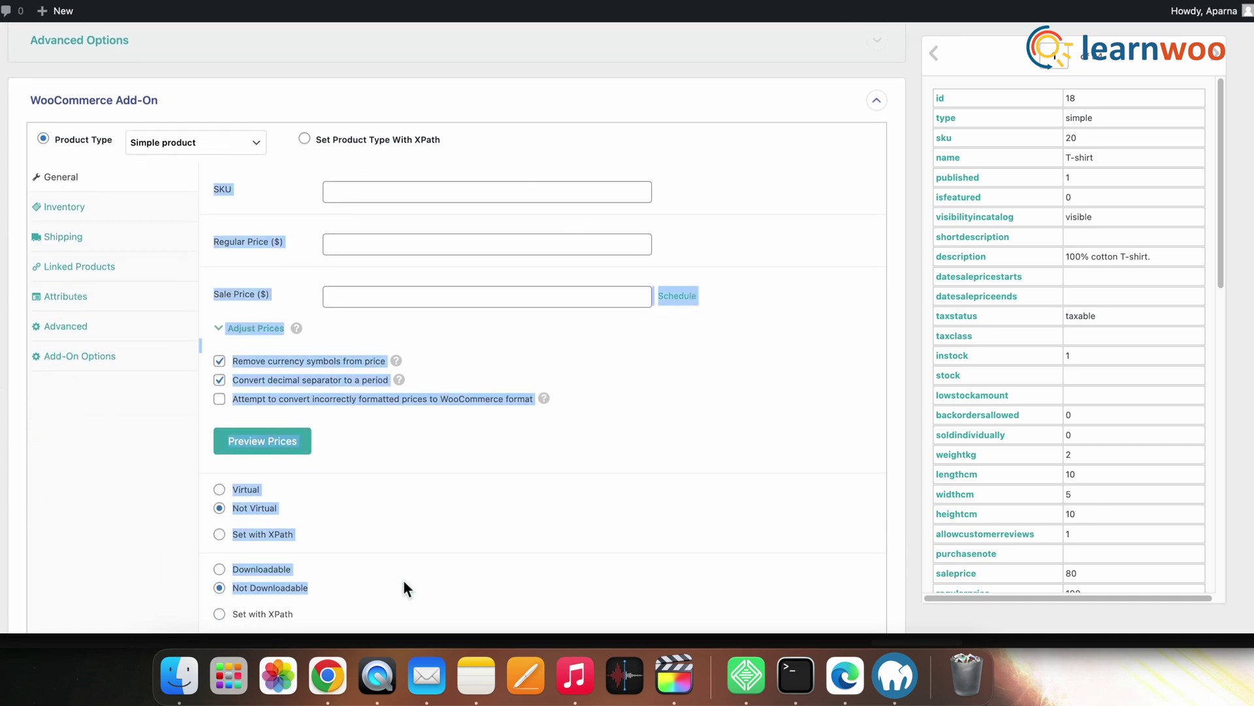
pyautogui.click(622, 502)
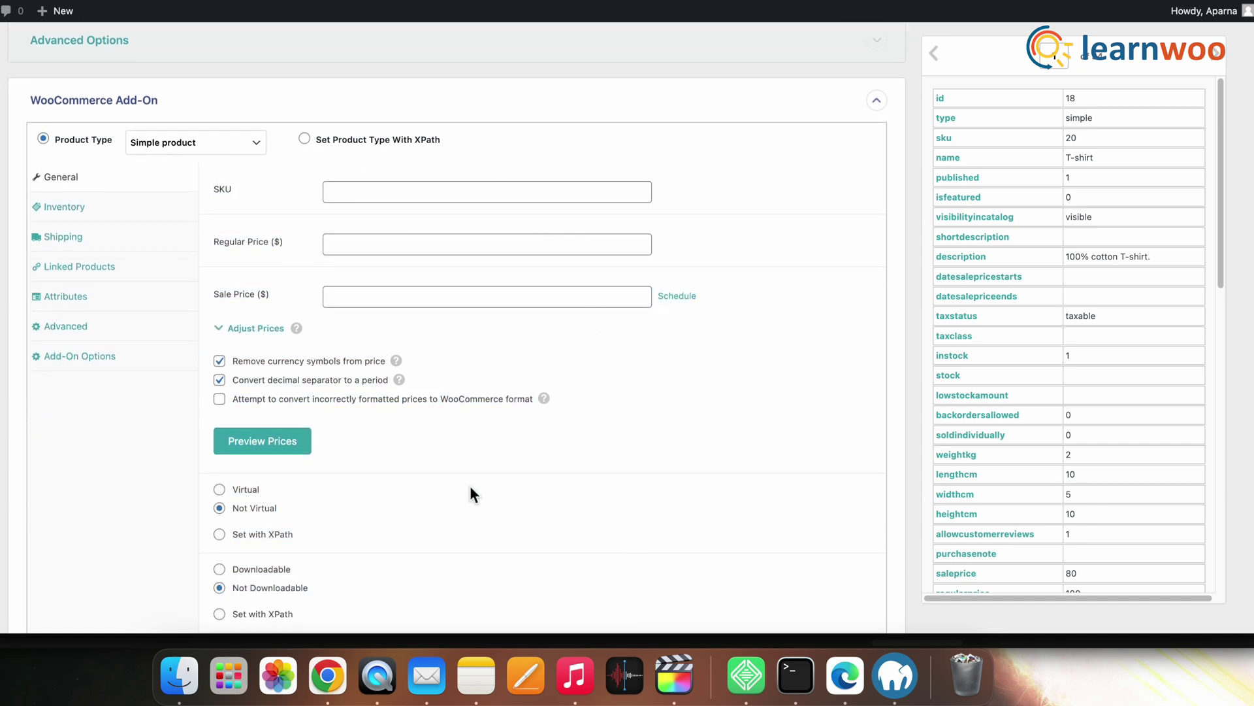
pyautogui.scroll(-10, 472, 491)
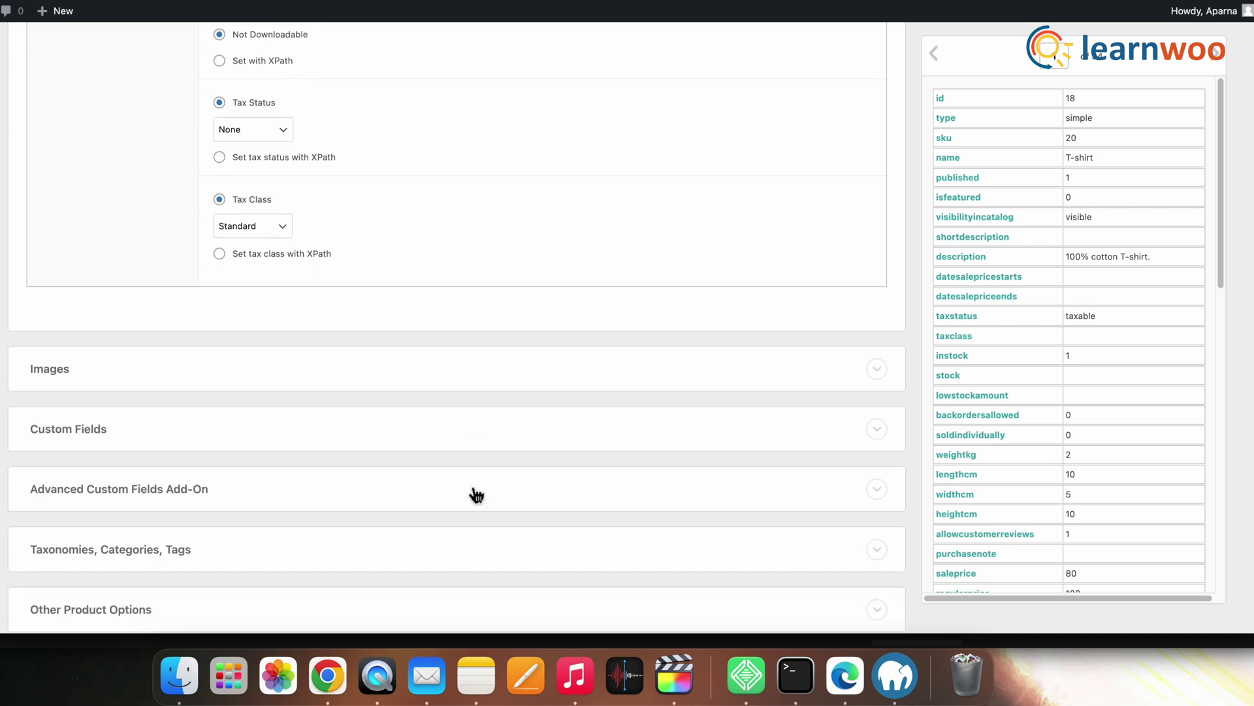
pyautogui.scroll(2, 472, 491)
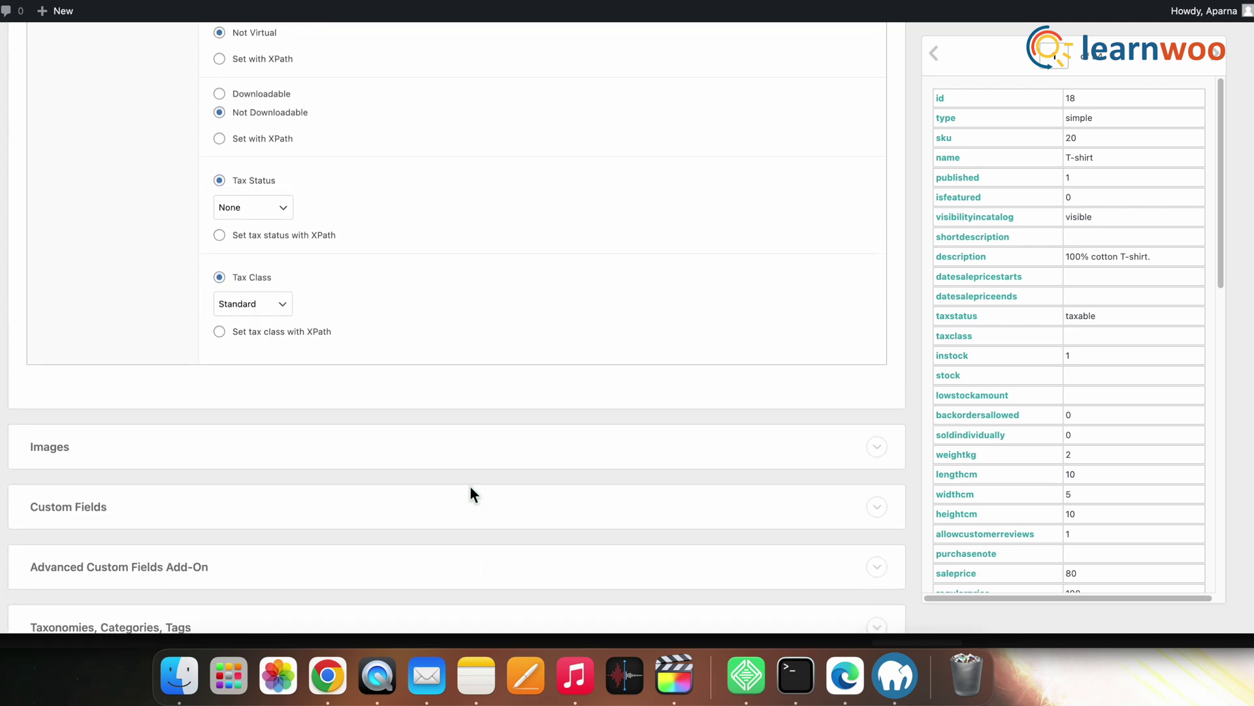
pyautogui.scroll(-3, 470, 487)
pyautogui.scroll(-2, 471, 488)
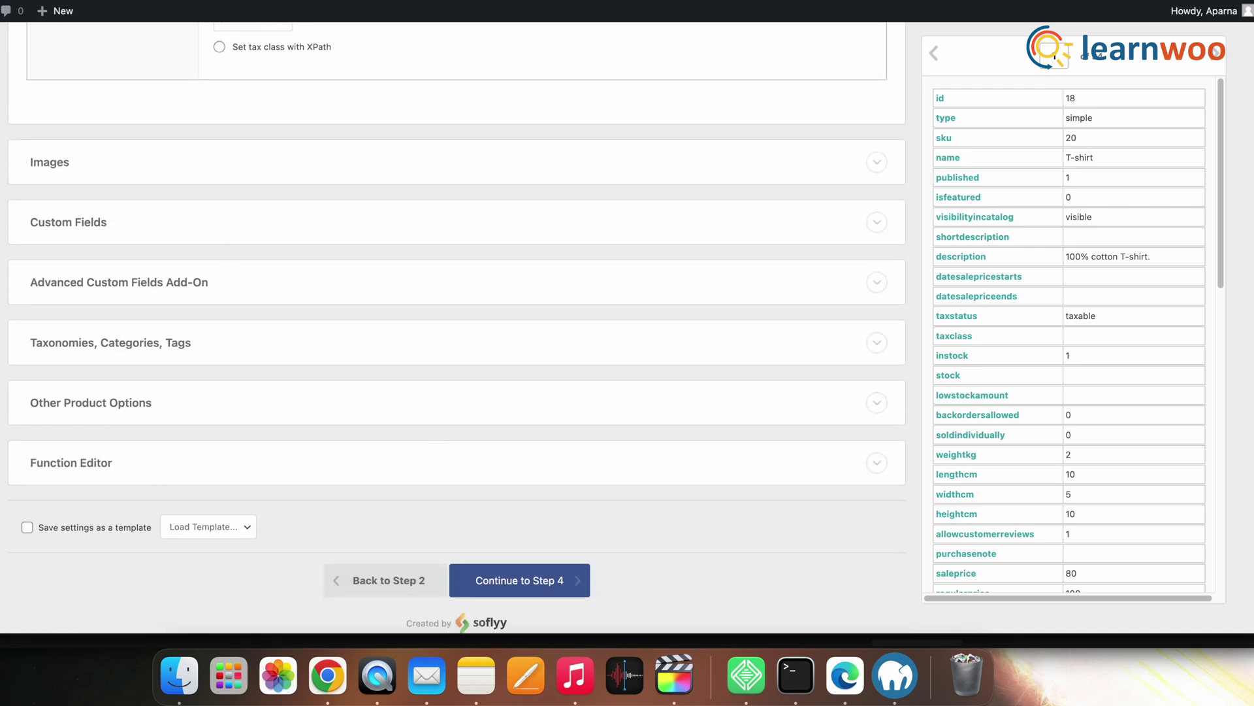
# - Review the Images and Custom Fields options, then continue to Step 4 Import Settings
pyautogui.click(113, 177)
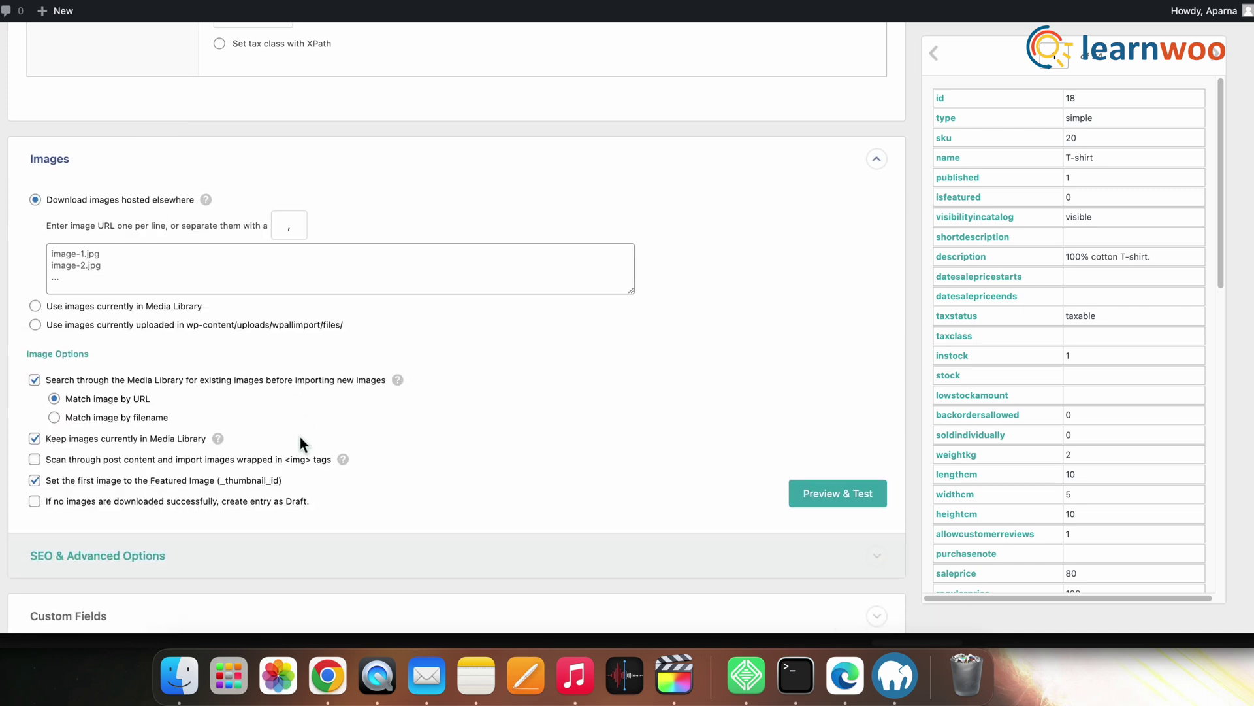
pyautogui.scroll(-5, 300, 437)
pyautogui.scroll(-2, 304, 443)
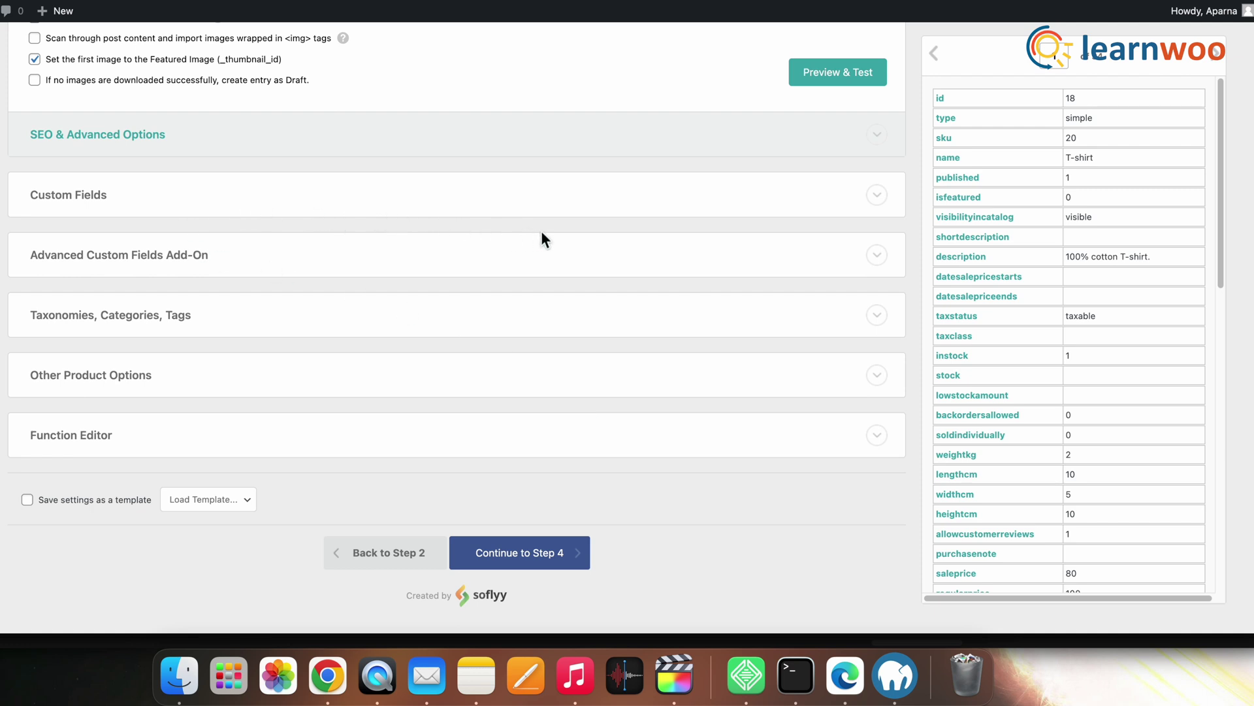
pyautogui.click(167, 205)
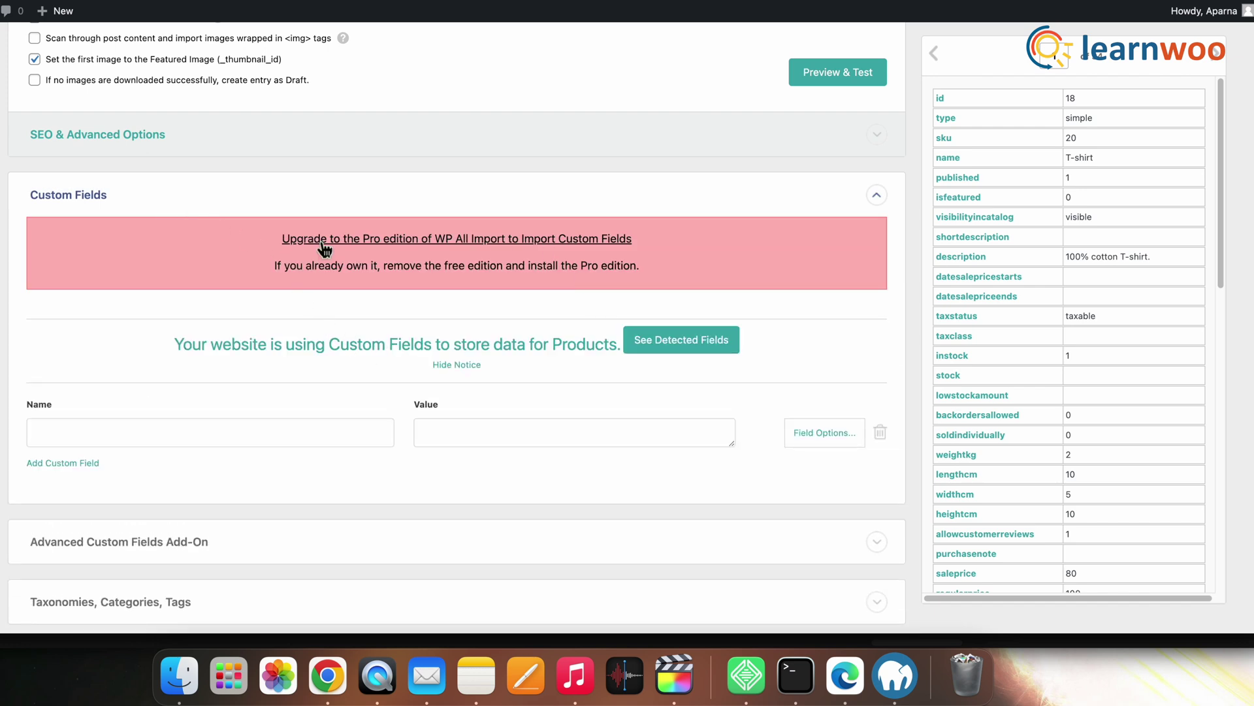
pyautogui.scroll(-5, 360, 444)
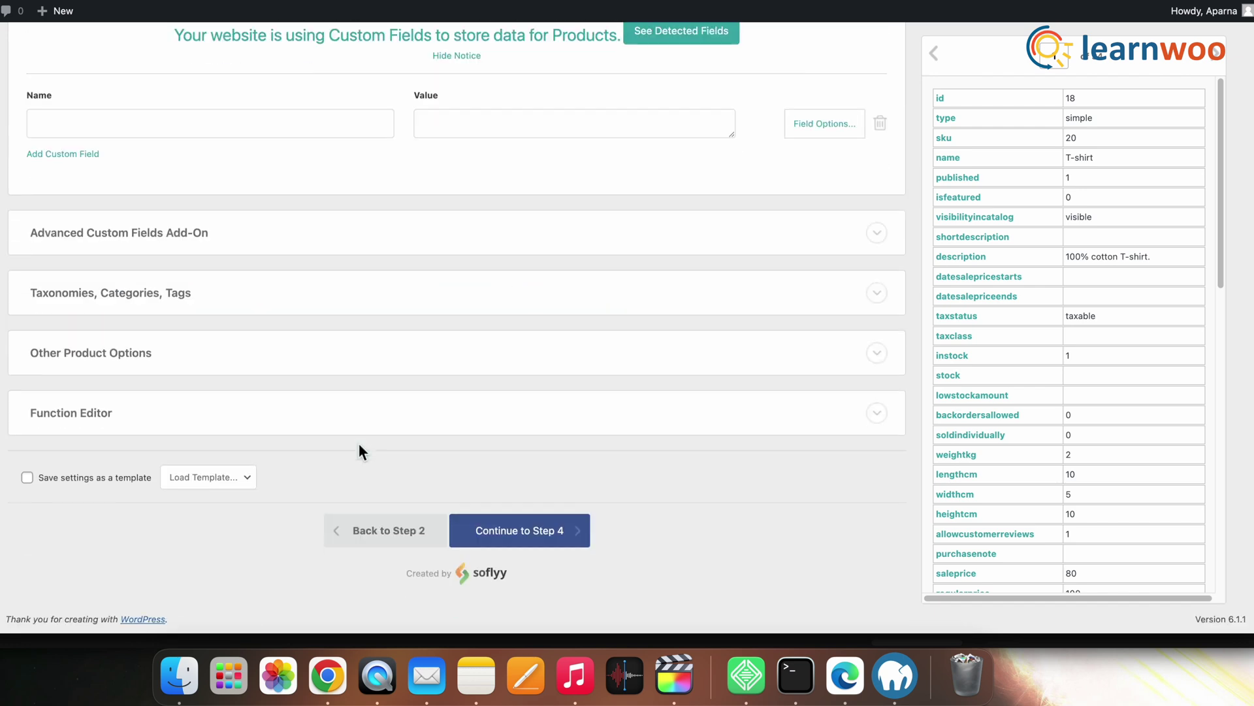
pyautogui.click(544, 532)
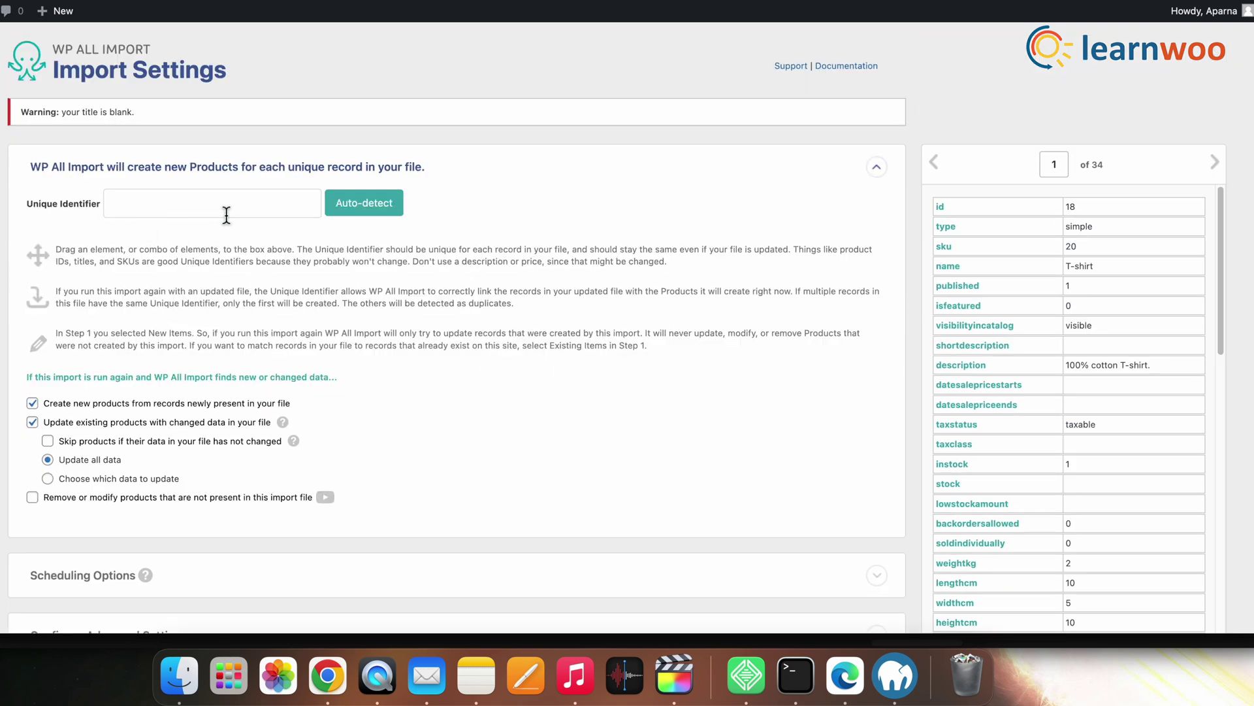
# - Auto-detect the unique identifier from the id and SKU columns
pyautogui.click(374, 211)
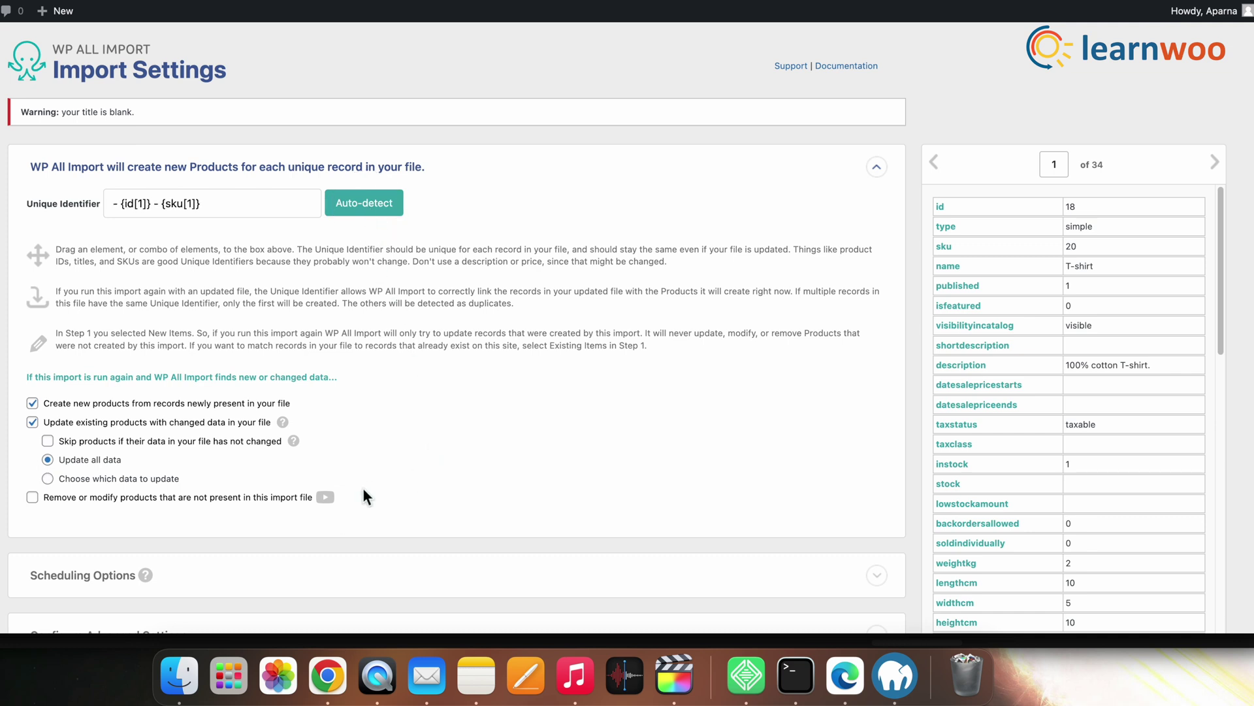
pyautogui.scroll(-3, 364, 489)
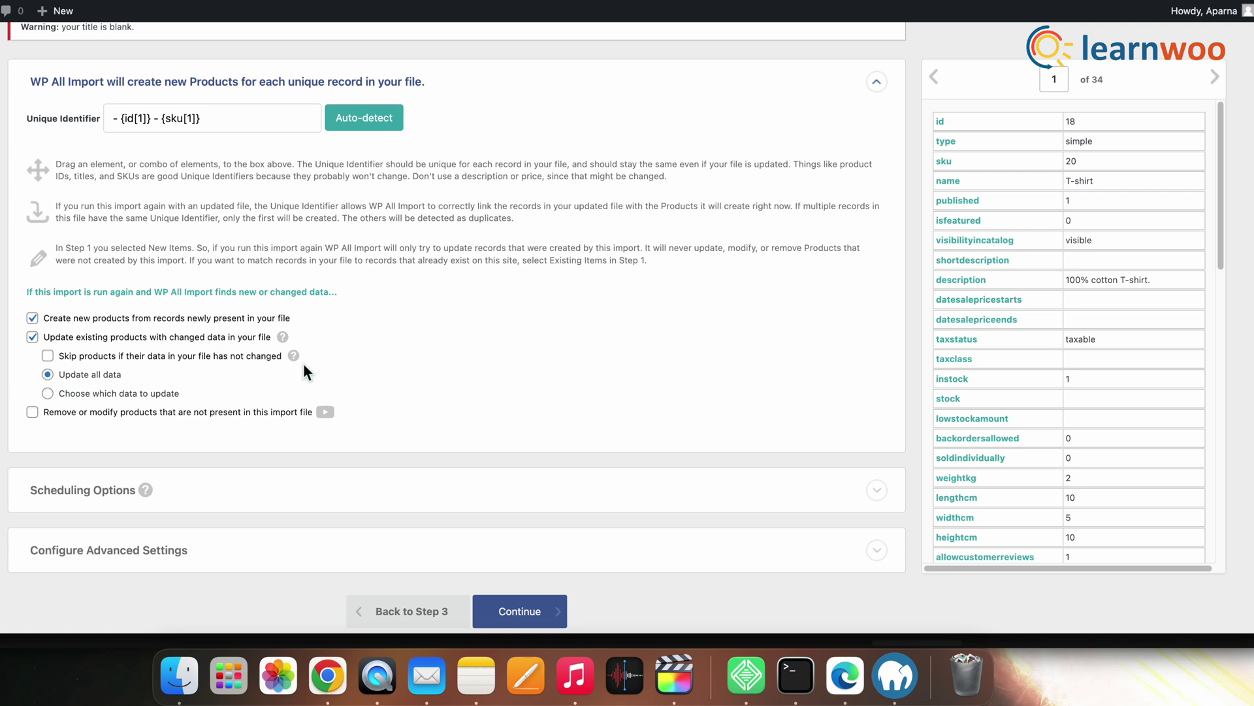
pyautogui.scroll(-5, 358, 413)
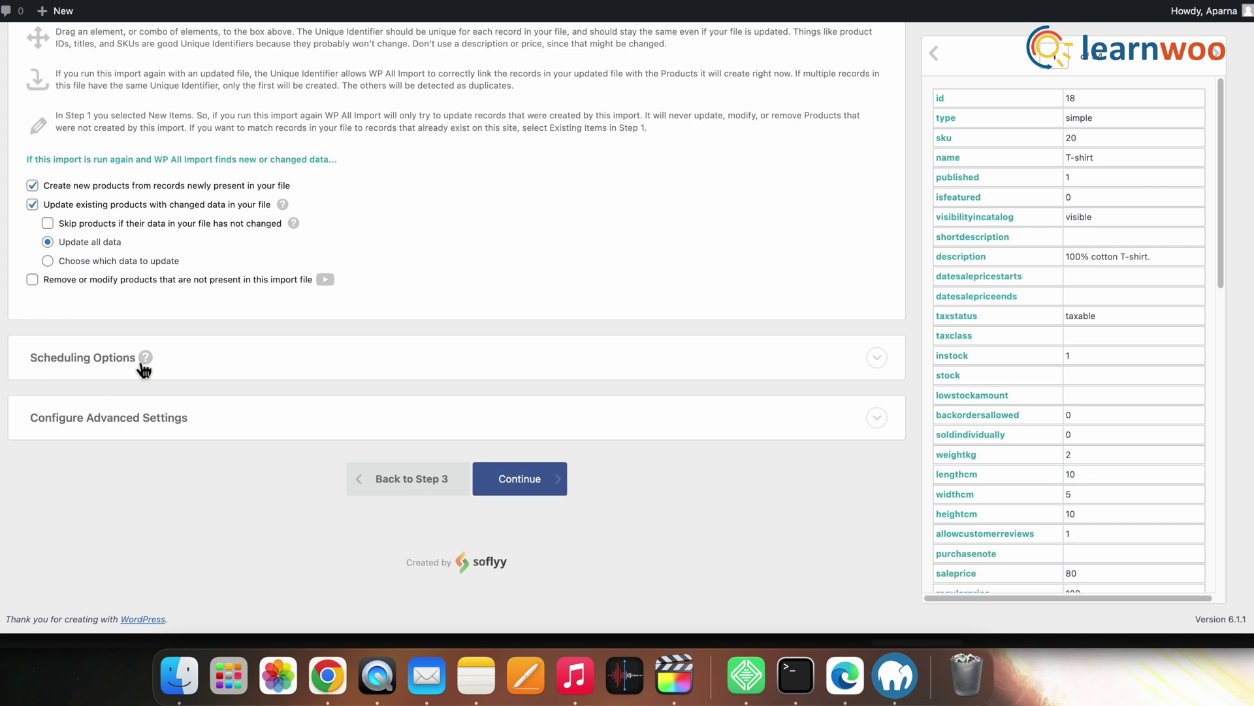
# - Set 30 records per iteration in the advanced settings and run the import
pyautogui.moveTo(150, 361)
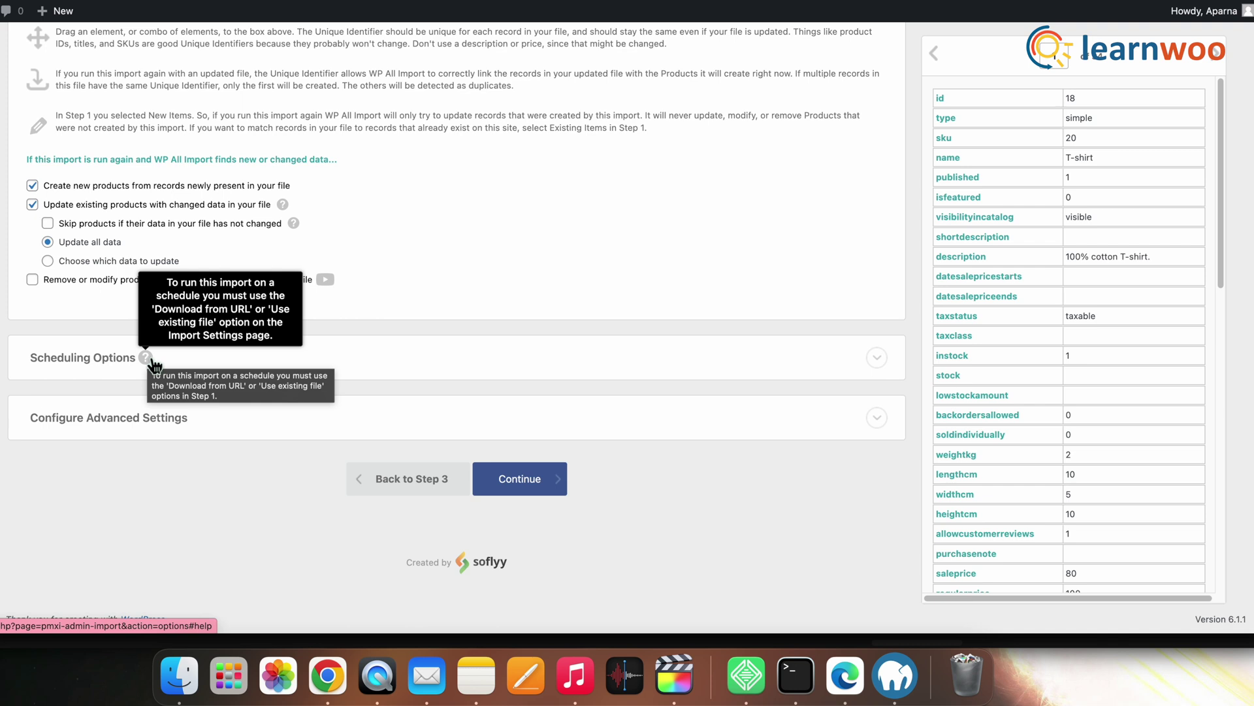
pyautogui.click(140, 423)
pyautogui.scroll(-3, 266, 494)
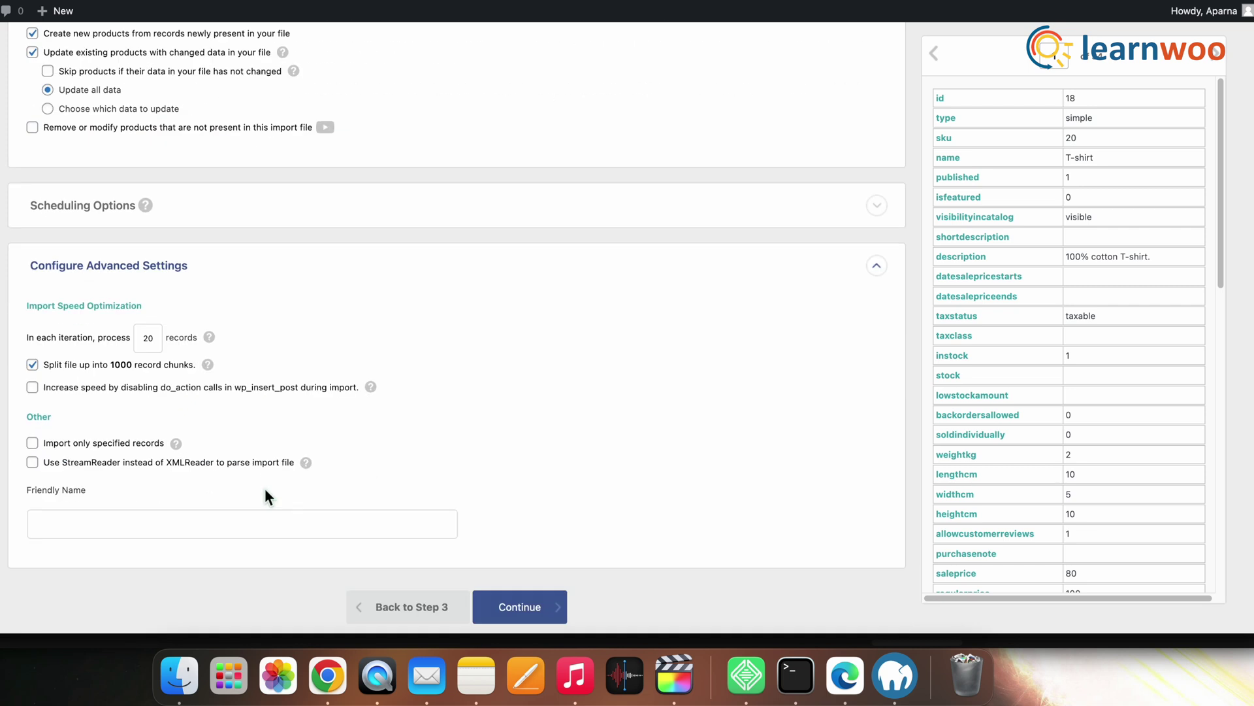
pyautogui.click(146, 349)
pyautogui.scroll(-2, 507, 565)
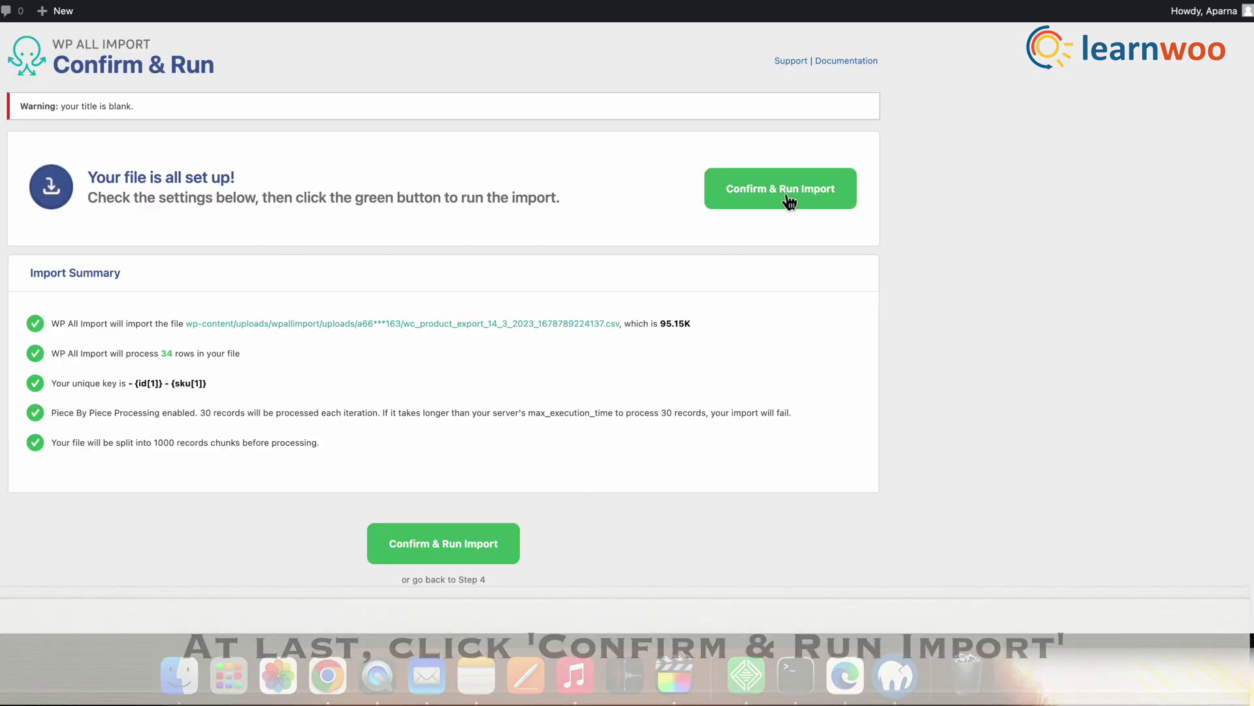
pyautogui.click(781, 196)
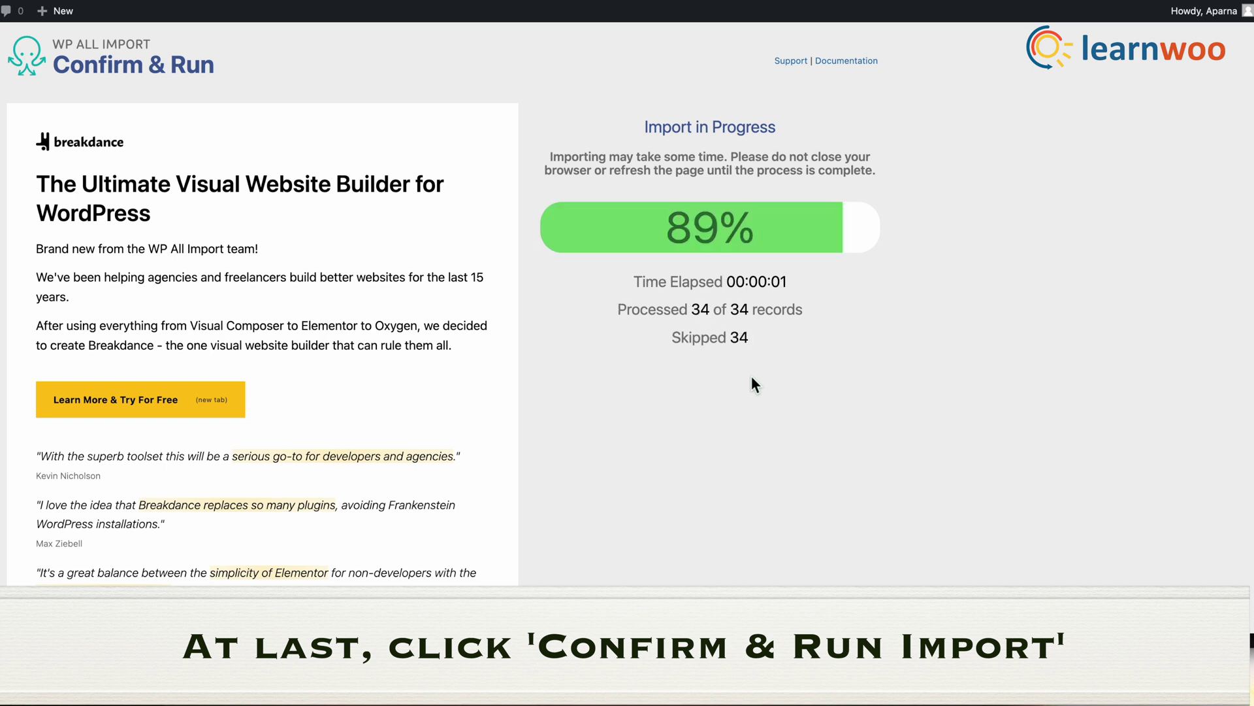